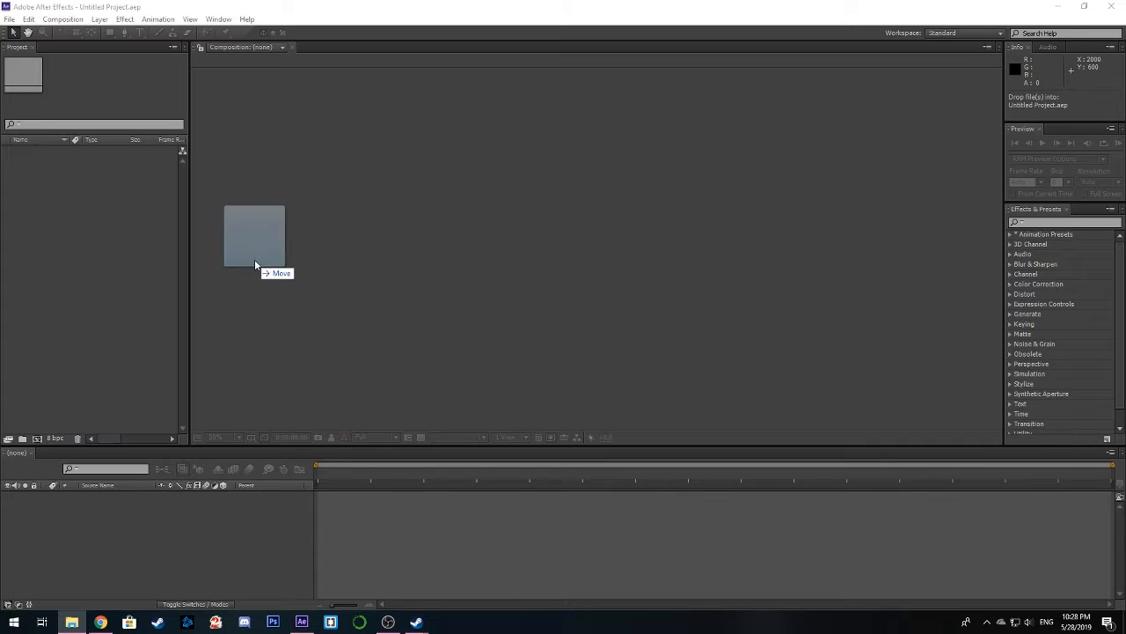
Import the drone night city skyline video and create a composition from that footage
{"action": "left_click_drag", "start_coordinate": [255, 259], "coordinate": [61, 221]}
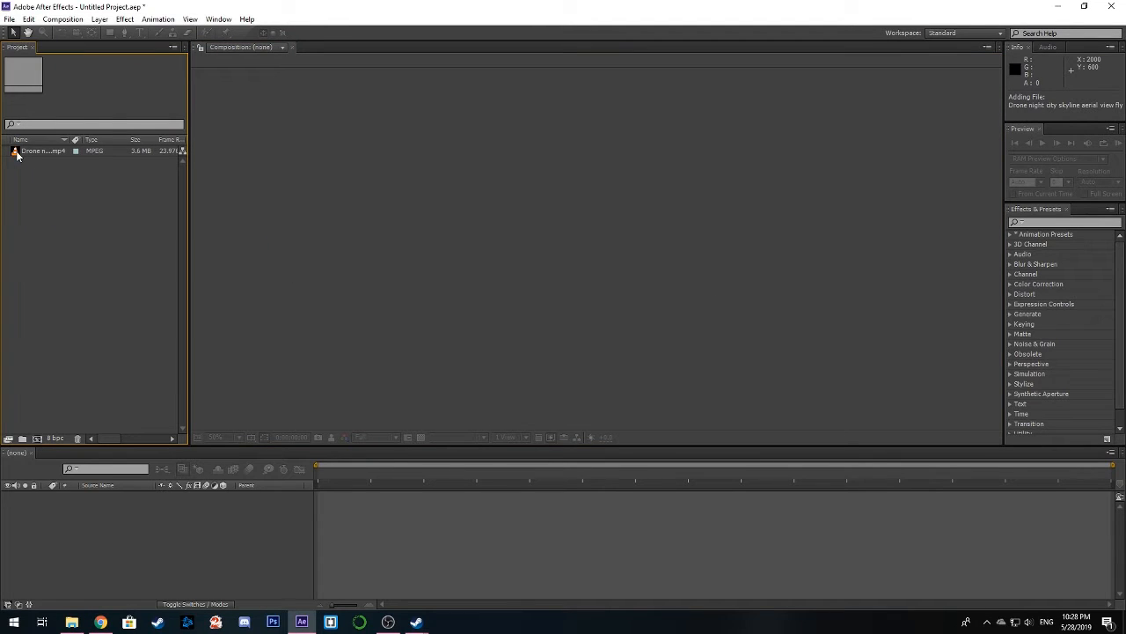
{"action": "left_click", "coordinate": [62, 19]}
{"action": "left_click", "coordinate": [70, 274]}
{"action": "left_click_drag", "start_coordinate": [15, 155], "coordinate": [38, 441]}
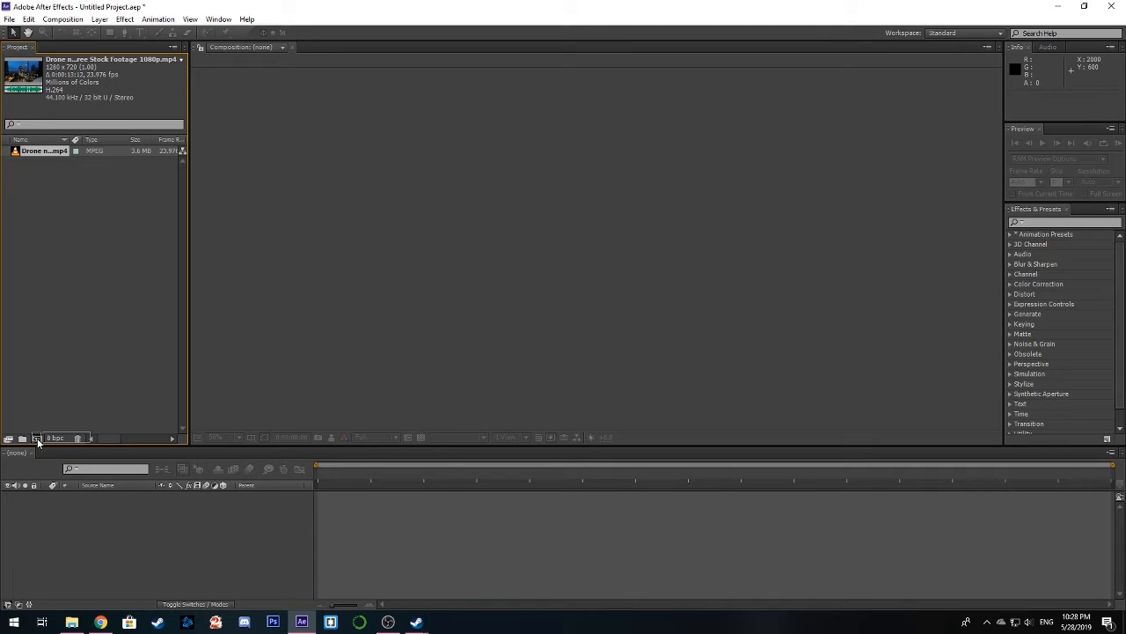
{"action": "left_click_drag", "start_coordinate": [38, 442], "coordinate": [188, 551]}
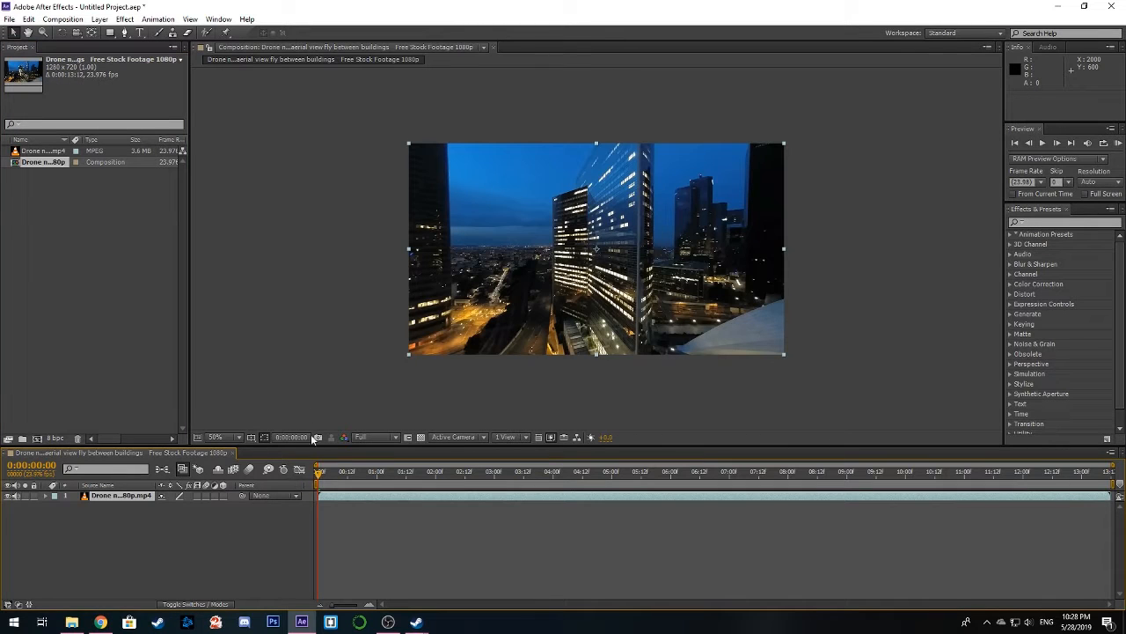
{"action": "scroll", "coordinate": [380, 321], "scroll_direction": "up", "scroll_amount": 1}
{"action": "scroll", "coordinate": [380, 322], "scroll_direction": "down", "scroll_amount": 1}
Add a null object to the composition and rename it Streets
{"action": "left_click", "coordinate": [226, 561]}
{"action": "right_click", "coordinate": [219, 558]}
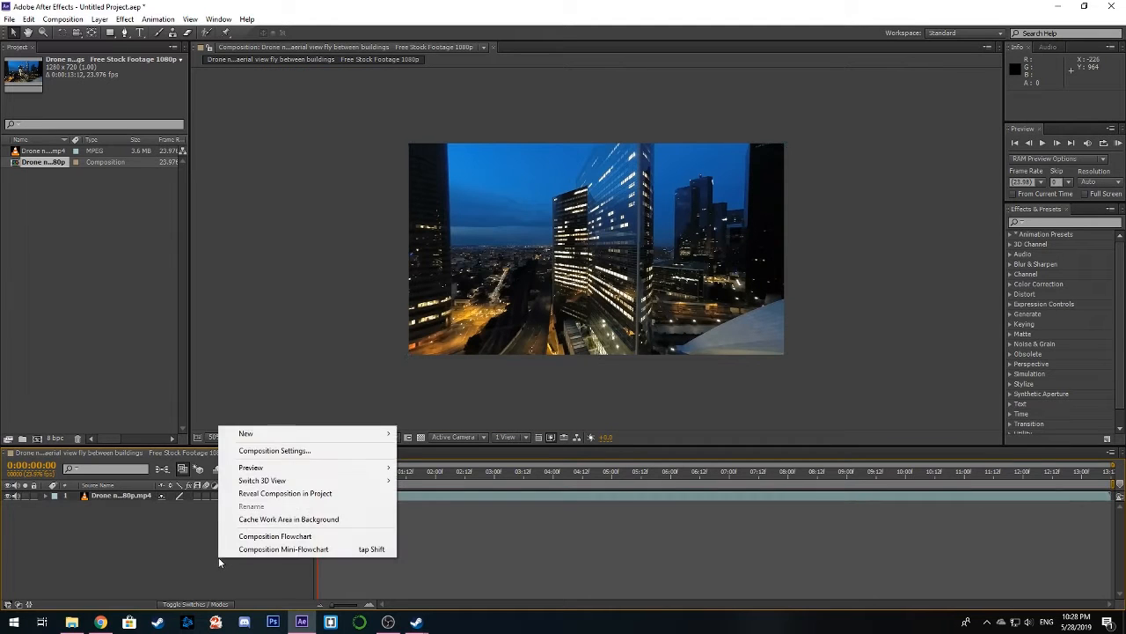
{"action": "mouse_move", "coordinate": [362, 433]}
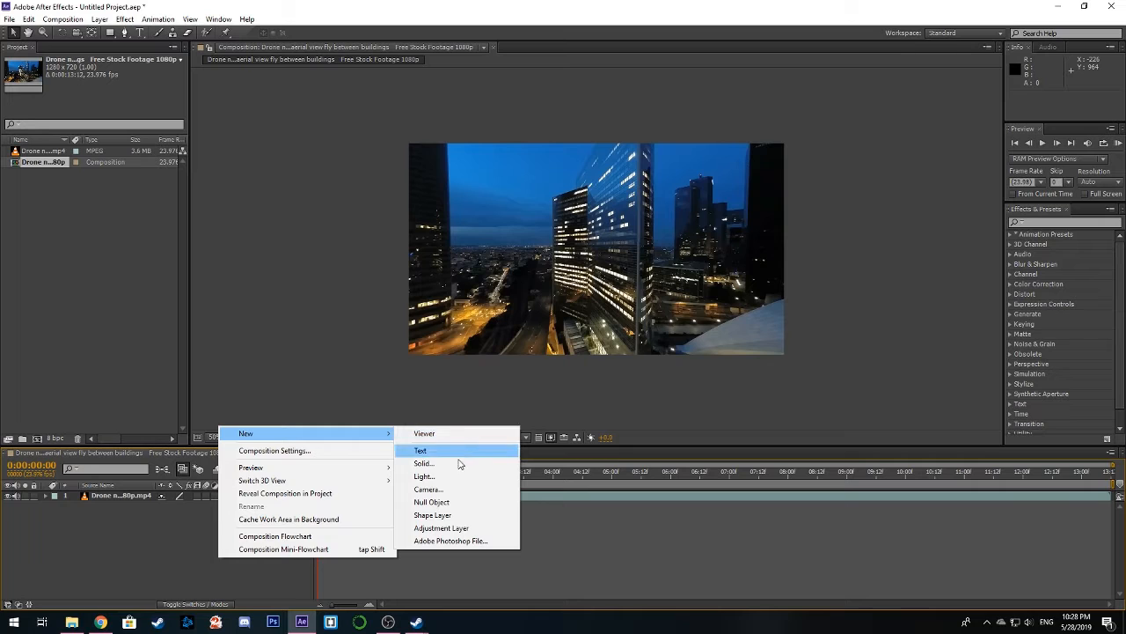
{"action": "left_click", "coordinate": [440, 508]}
{"action": "right_click", "coordinate": [164, 508]}
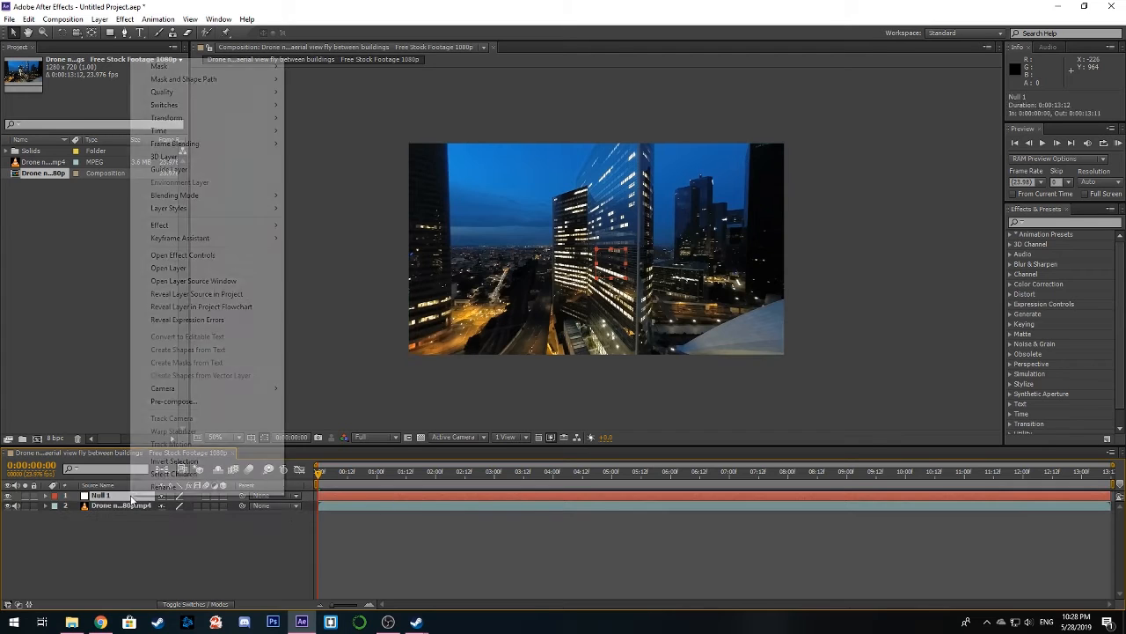
{"action": "left_click", "coordinate": [164, 488]}
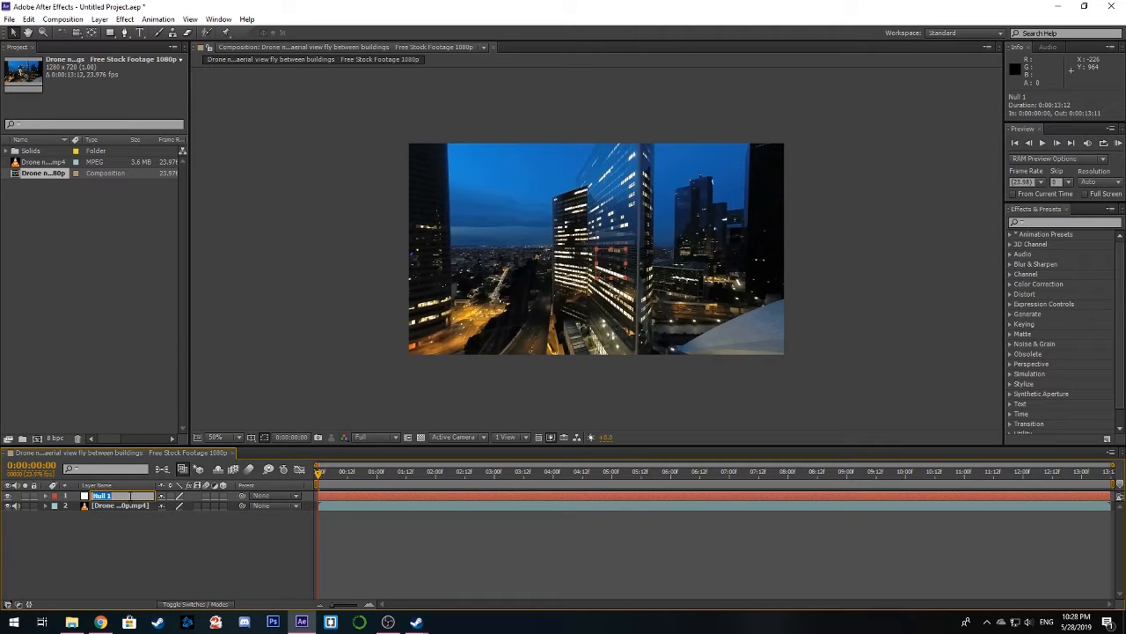
{"action": "type", "text": "Streets"}
{"action": "left_click", "coordinate": [136, 523]}
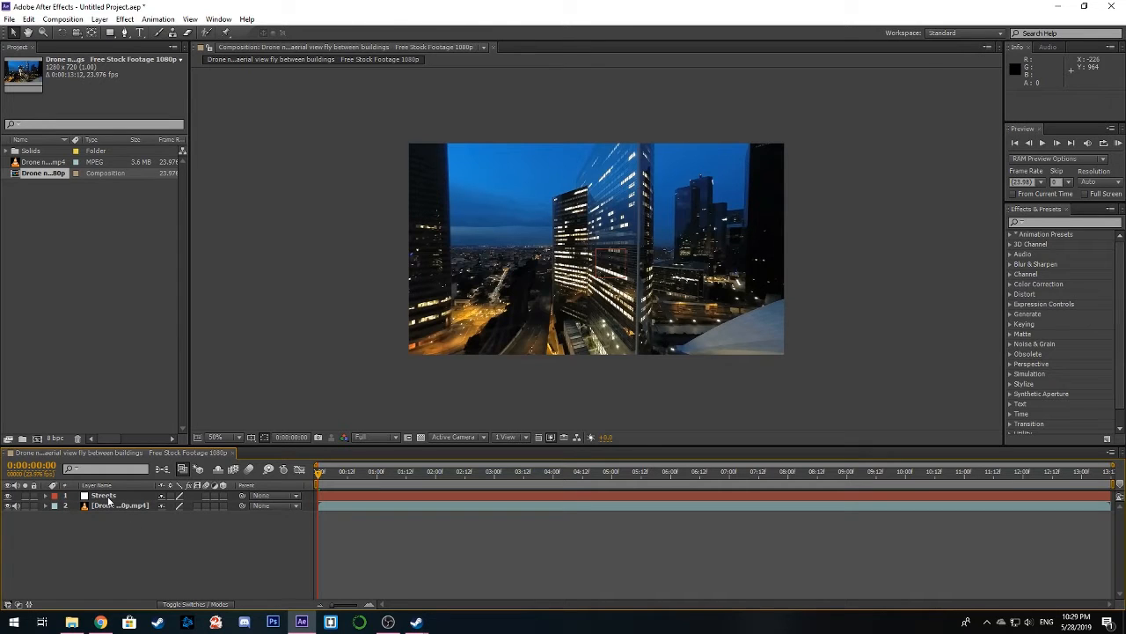
Open the drone footage layer in its own Layer viewer and display the Tracker panel
{"action": "left_click", "coordinate": [113, 507]}
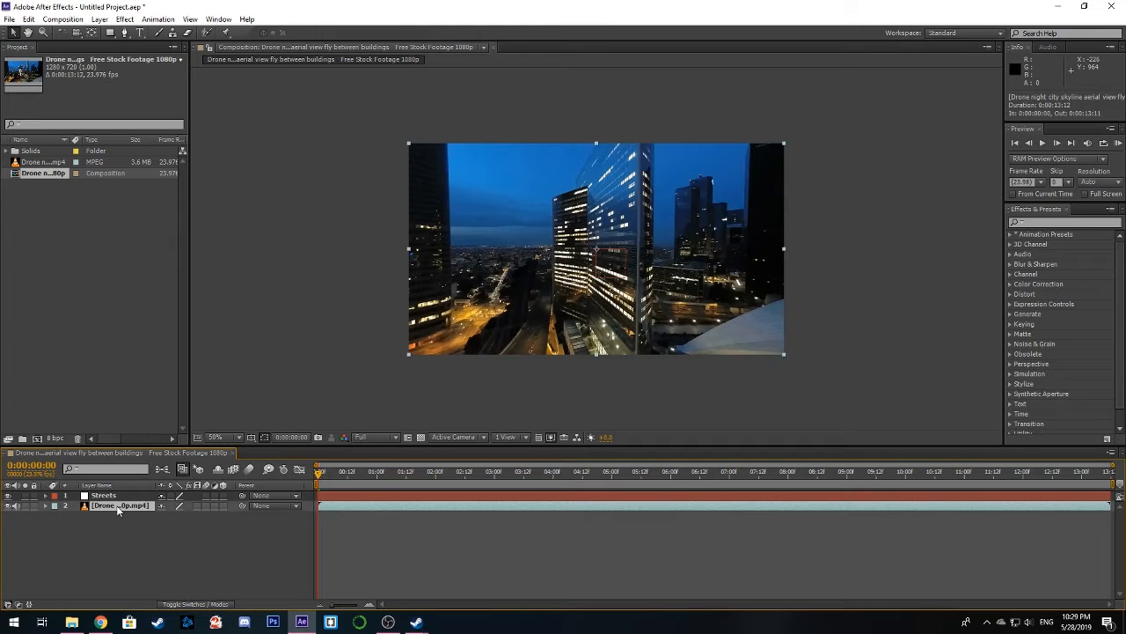
{"action": "double_click", "coordinate": [117, 505]}
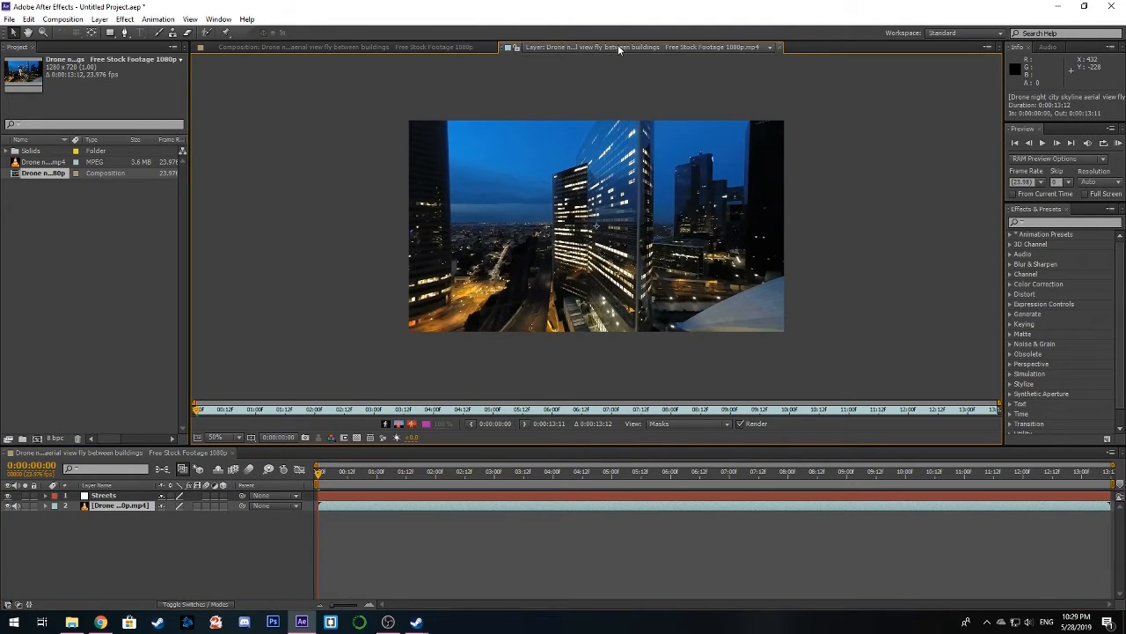
{"action": "left_click", "coordinate": [400, 46]}
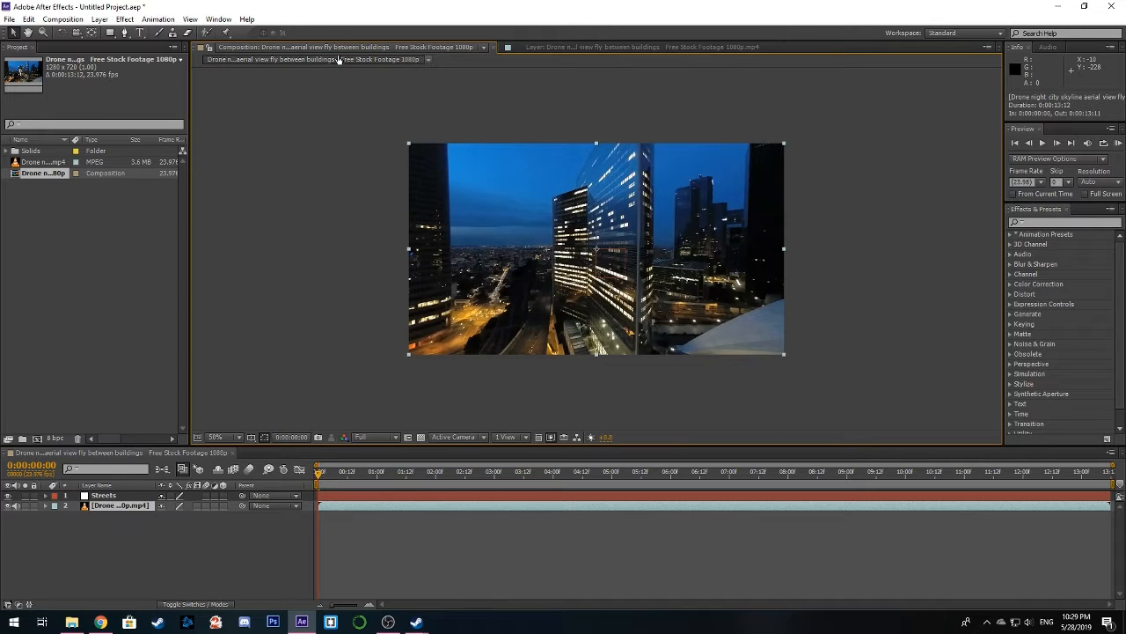
{"action": "left_click", "coordinate": [584, 48]}
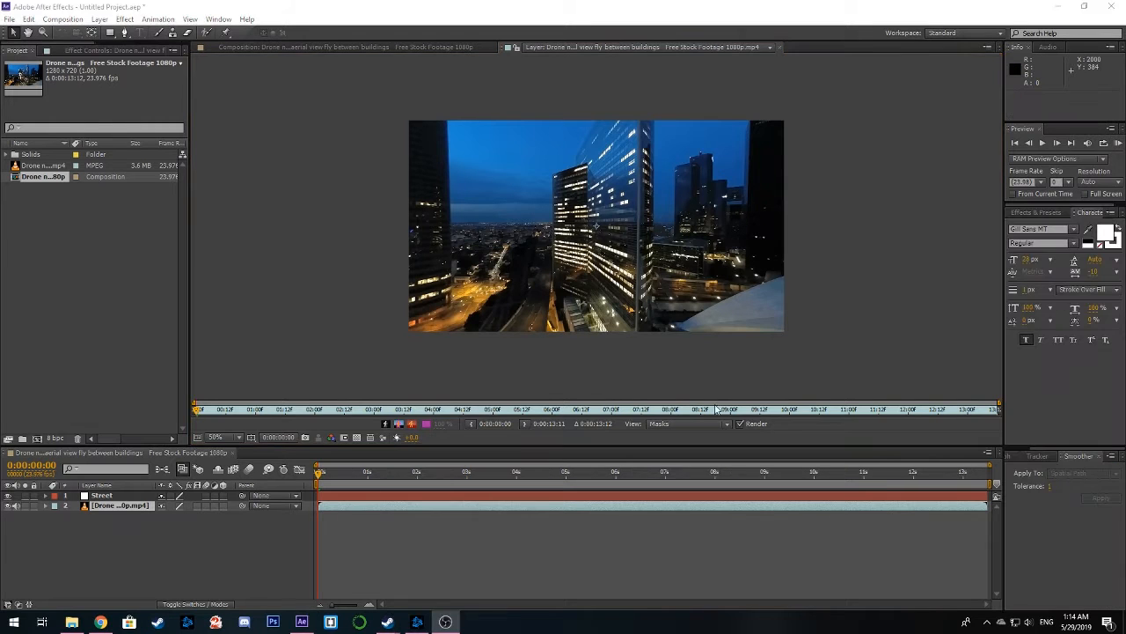
{"action": "left_click", "coordinate": [211, 22]}
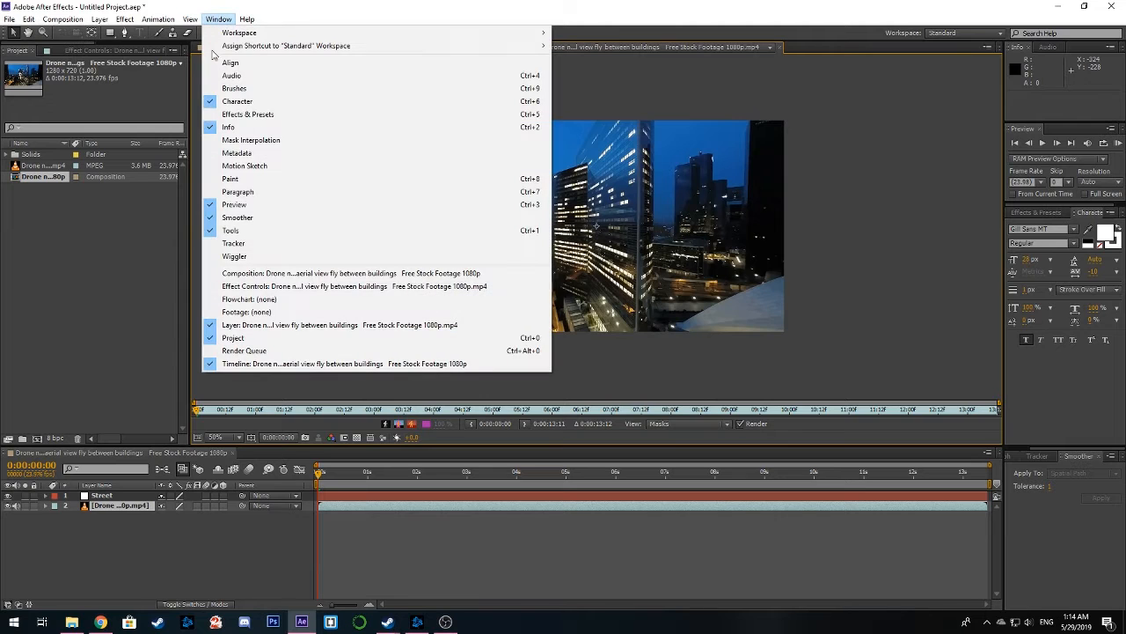
{"action": "left_click", "coordinate": [292, 247]}
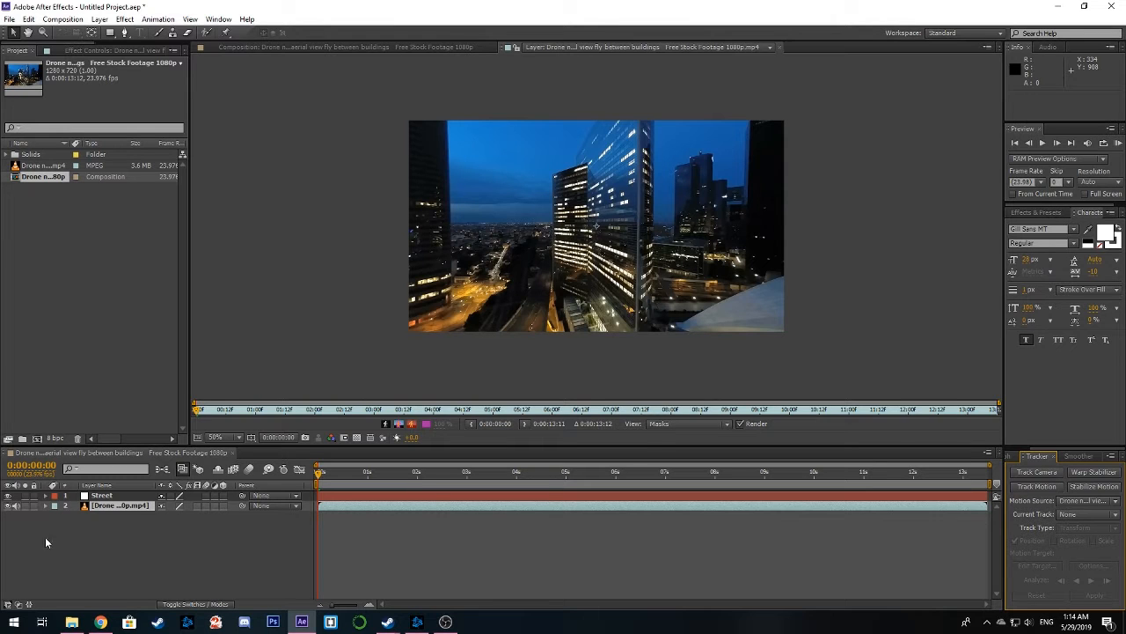
Rename the null object layer as Street-Node
{"action": "left_click", "coordinate": [112, 498]}
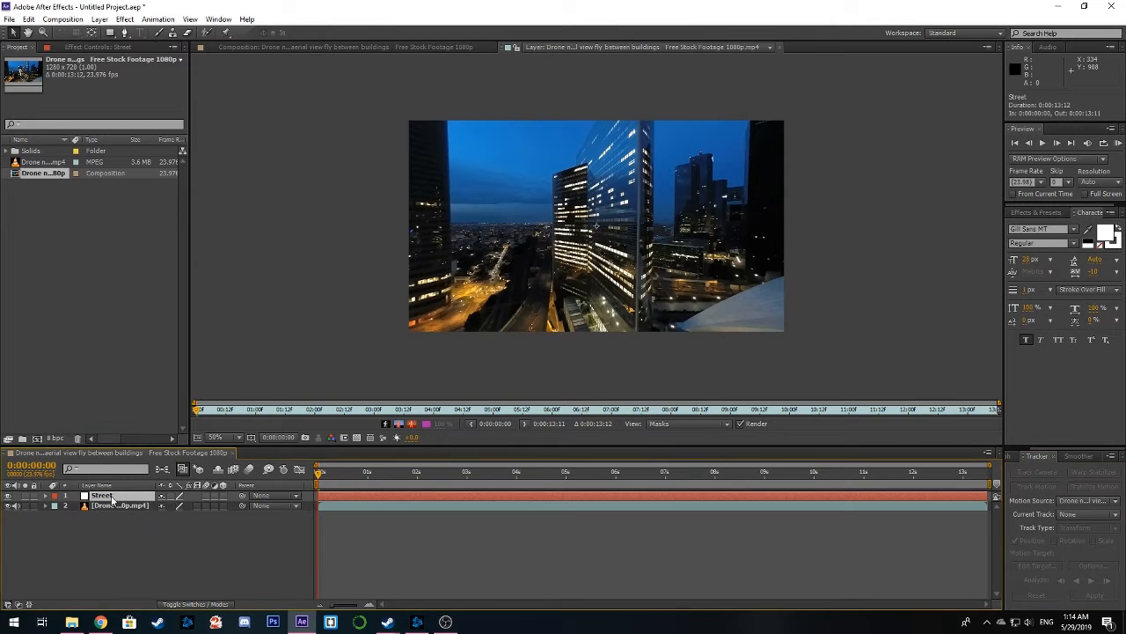
{"action": "right_click", "coordinate": [115, 499]}
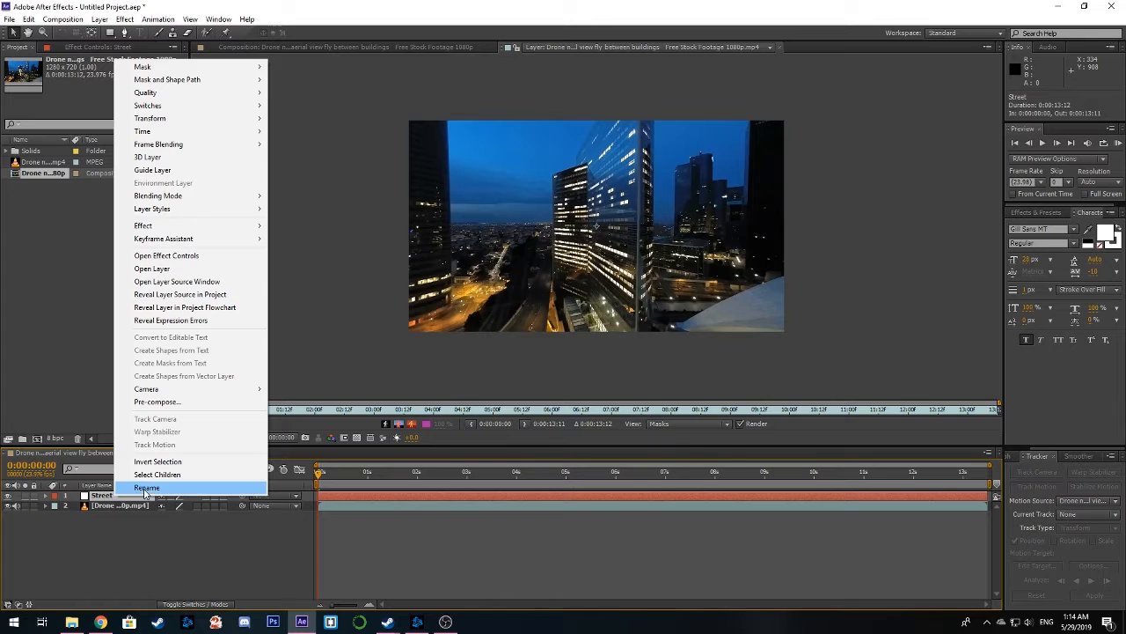
{"action": "left_click", "coordinate": [132, 555]}
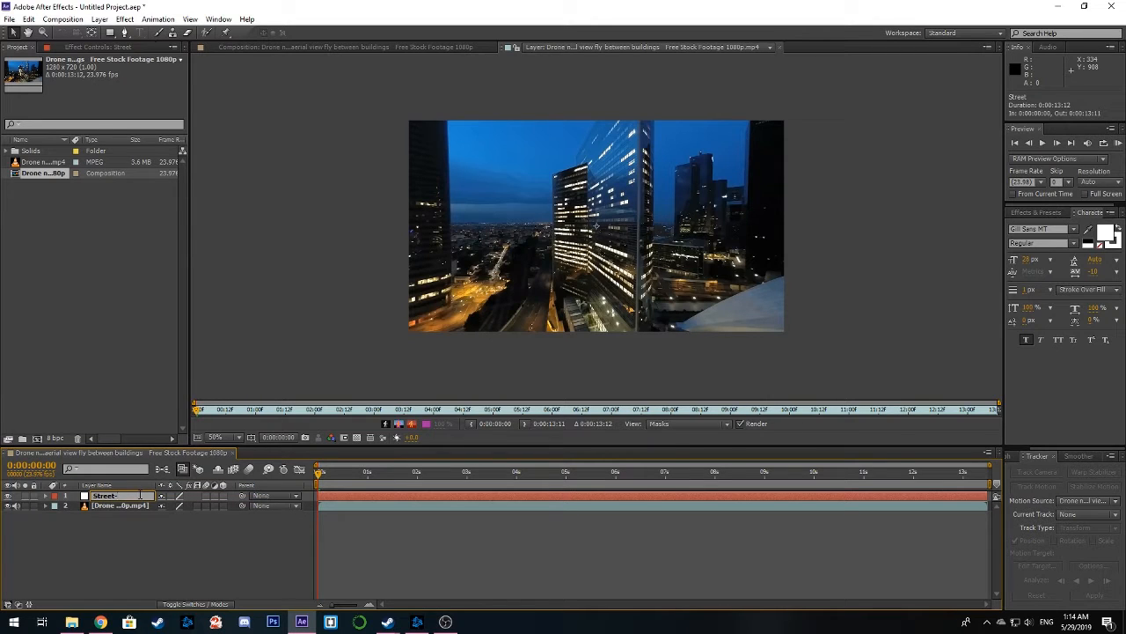
{"action": "left_click", "coordinate": [116, 544]}
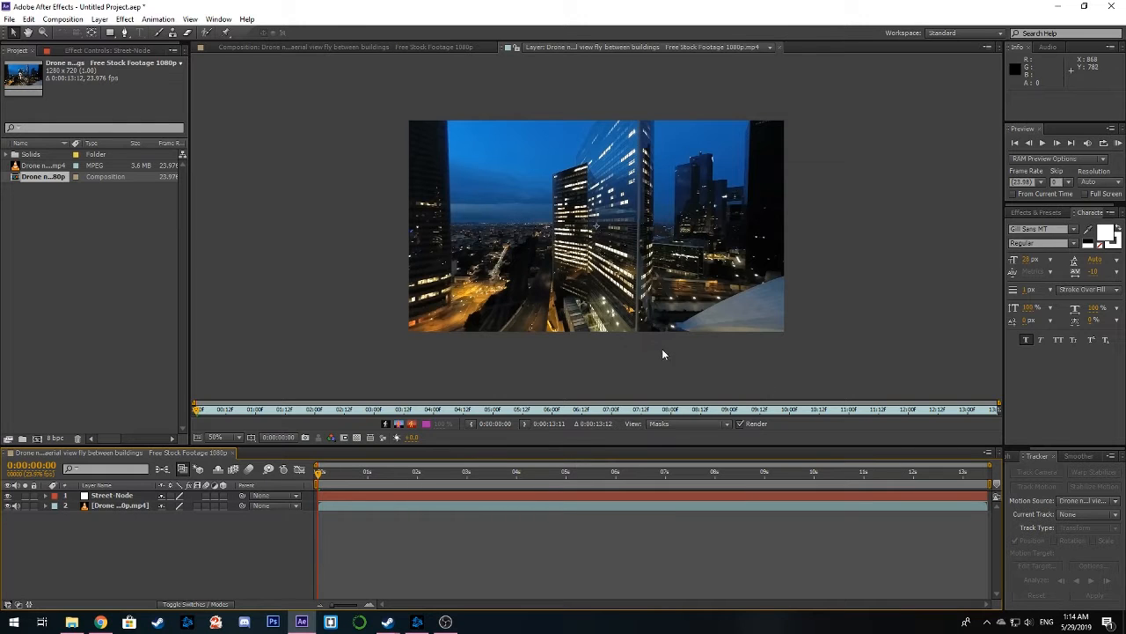
Switch between the composition and the footage's Layer viewer, and close the Layer viewer
{"action": "left_click", "coordinate": [394, 46]}
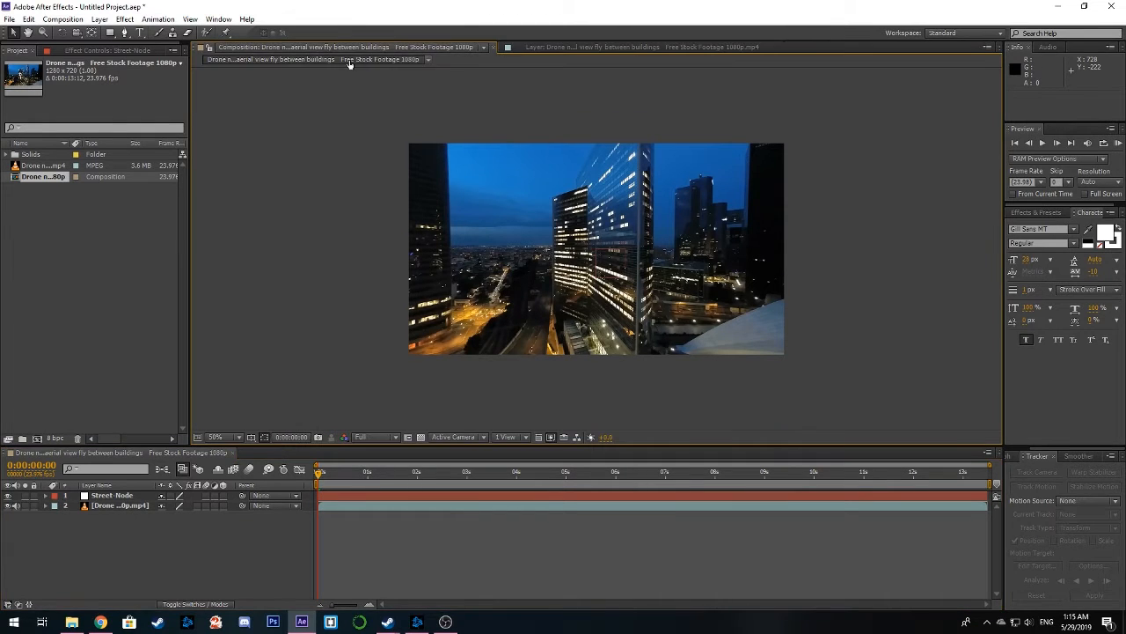
{"action": "left_click", "coordinate": [564, 47]}
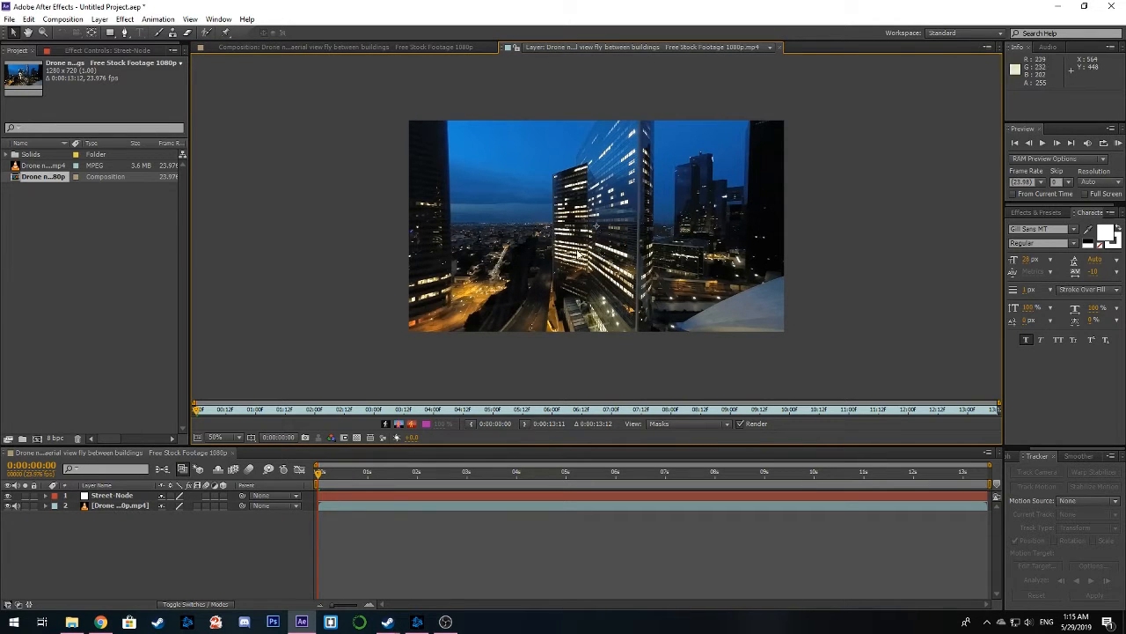
{"action": "left_click", "coordinate": [778, 51]}
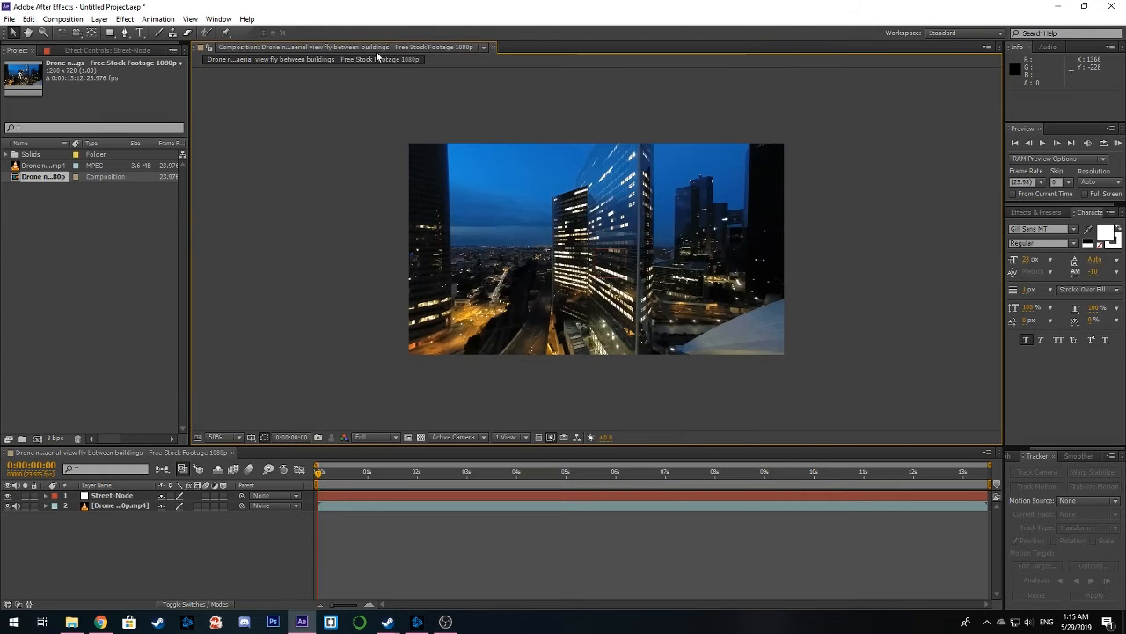
Open the drone footage in the Layer viewer and start a motion track with the Street-Node layer as its target
{"action": "left_click", "coordinate": [372, 507]}
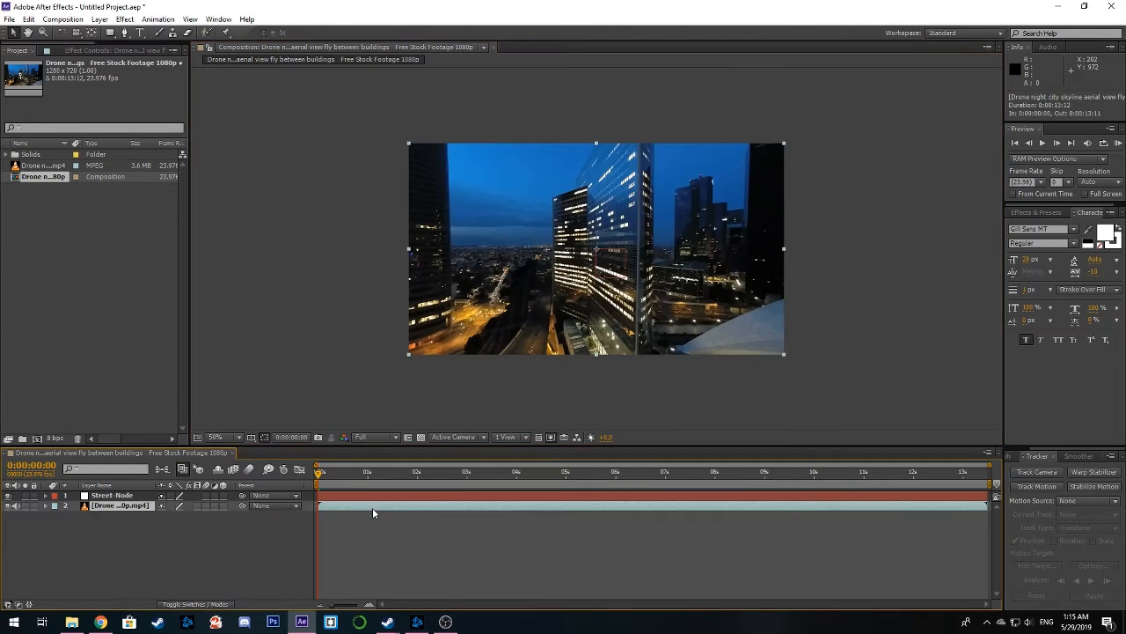
{"action": "double_click", "coordinate": [389, 507]}
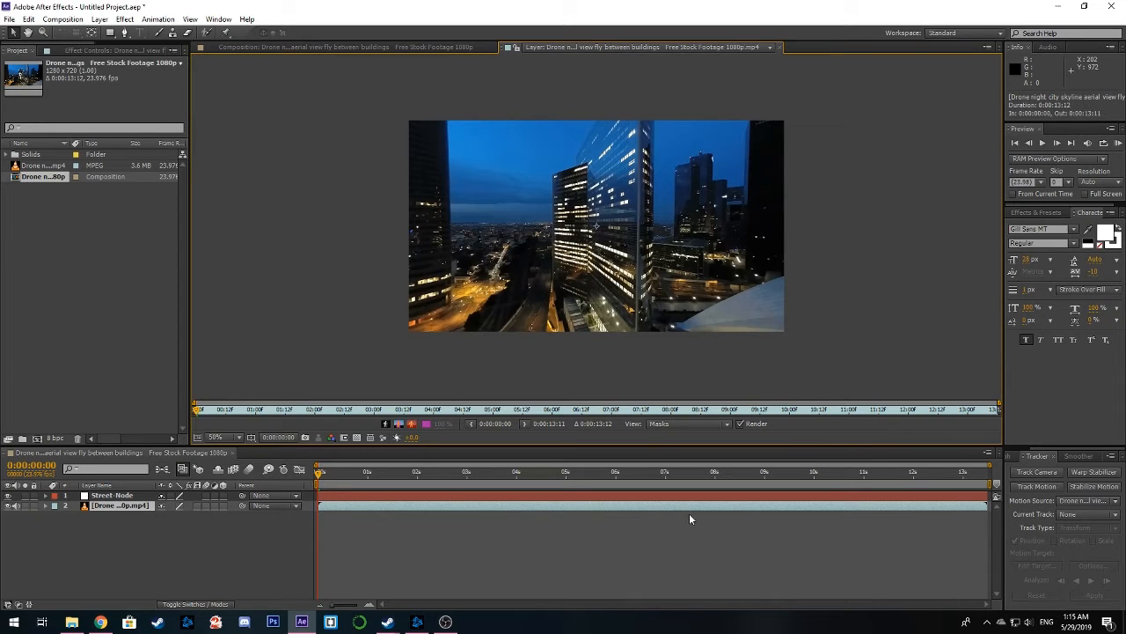
{"action": "left_click", "coordinate": [1037, 487]}
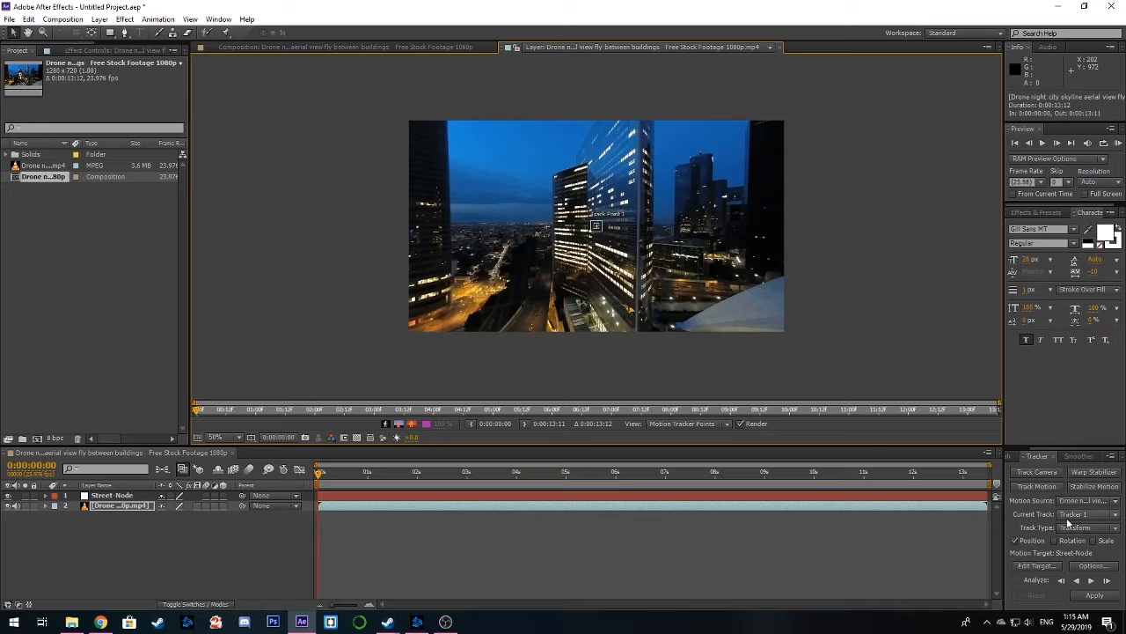
{"action": "left_click", "coordinate": [1037, 566]}
{"action": "left_click", "coordinate": [577, 295]}
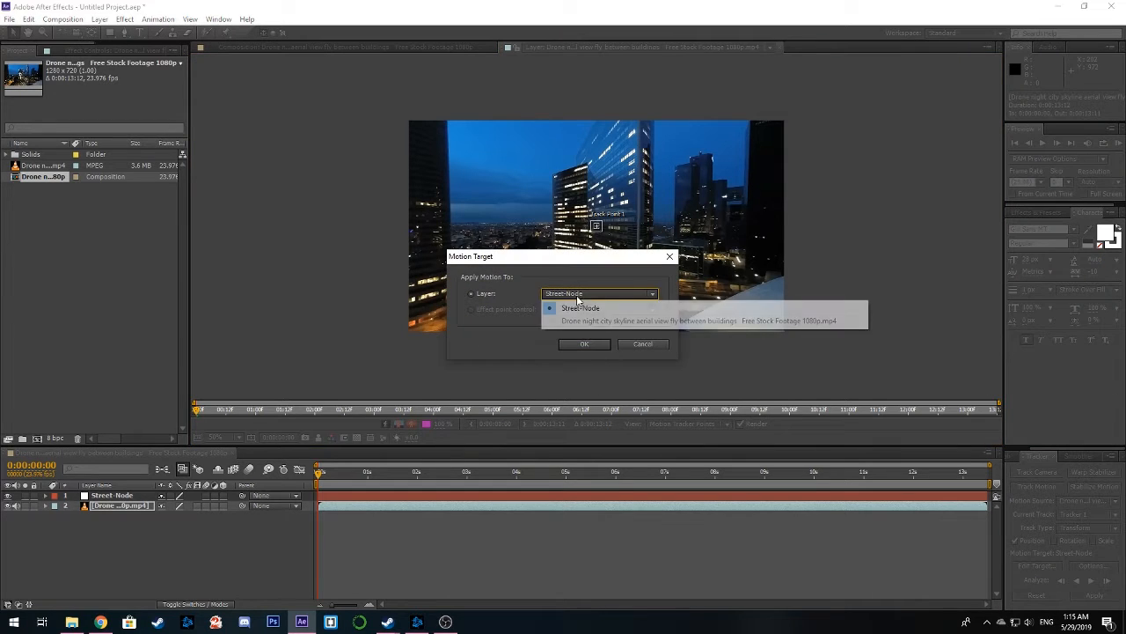
{"action": "left_click", "coordinate": [593, 312]}
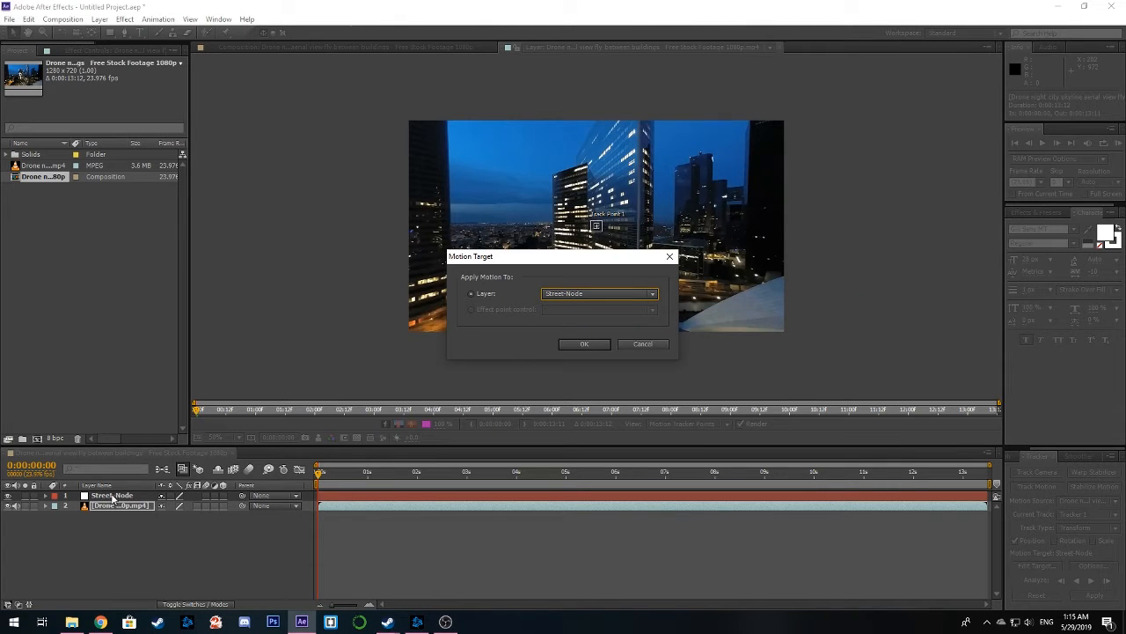
{"action": "left_click", "coordinate": [587, 344]}
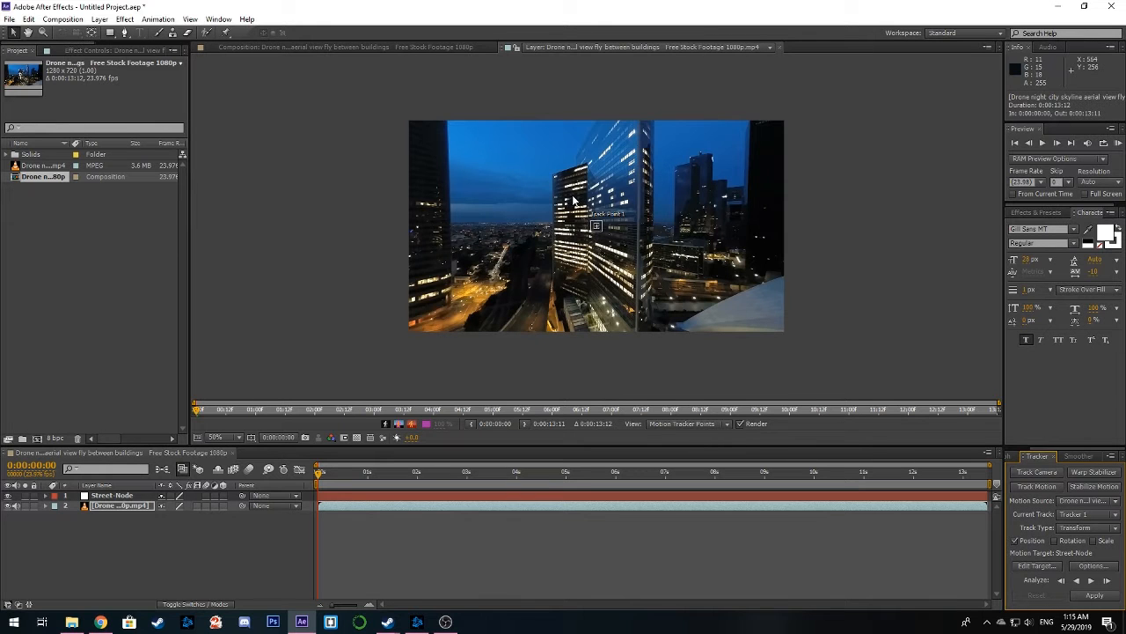
Move Track Point 1 onto a bright light in the yellow-lit street intersection
{"action": "scroll", "coordinate": [563, 195], "scroll_direction": "up", "scroll_amount": 4}
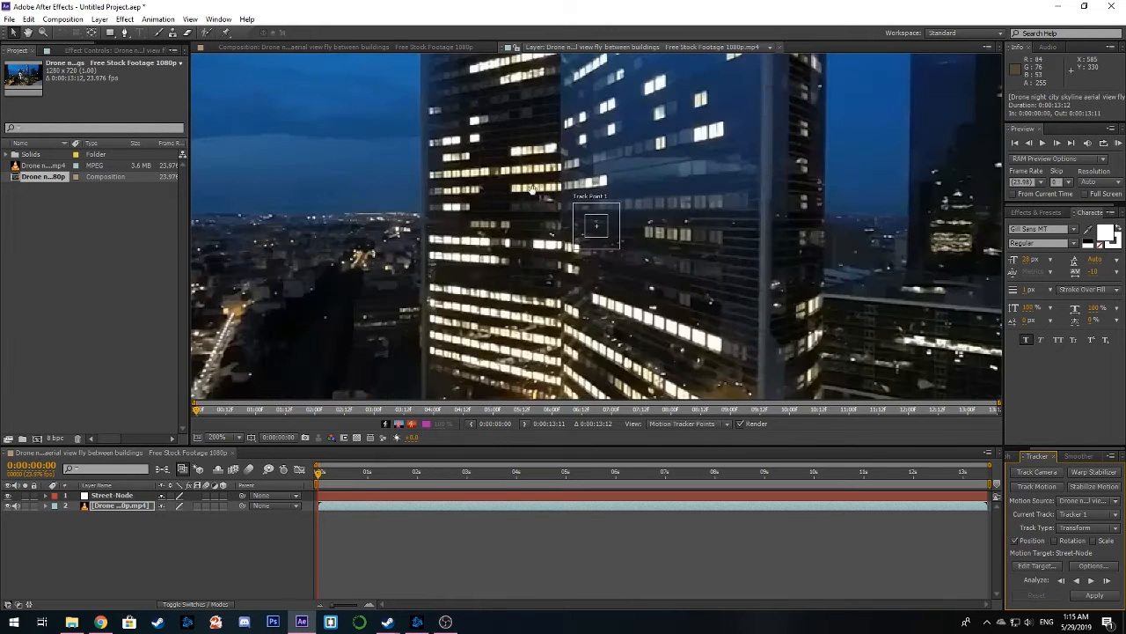
{"action": "left_click_drag", "start_coordinate": [532, 190], "coordinate": [466, 379]}
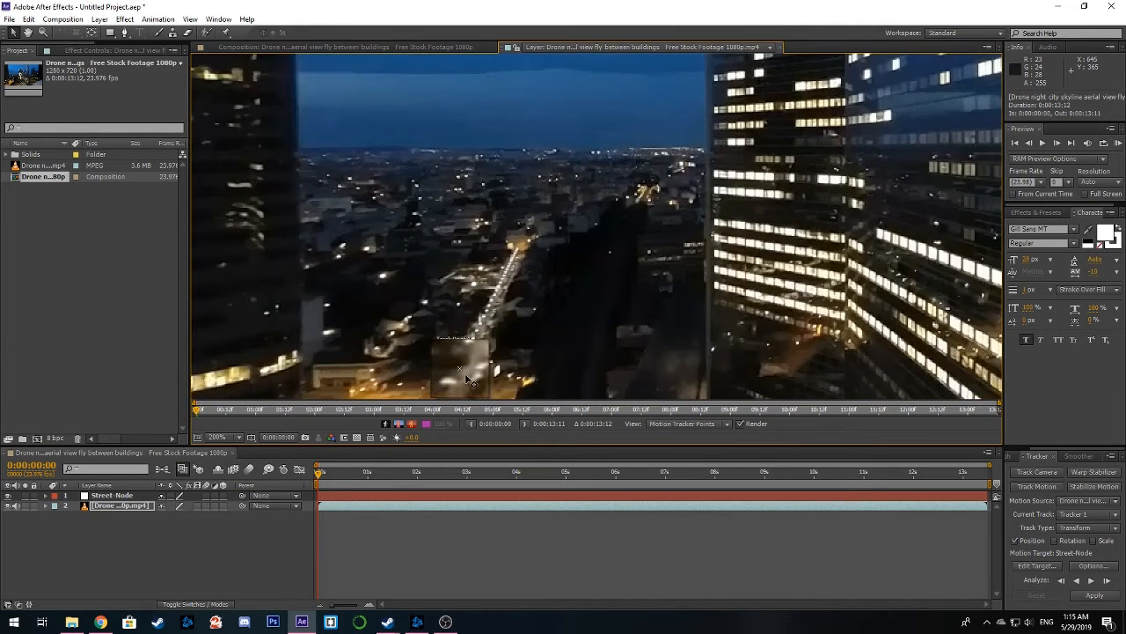
{"action": "scroll", "coordinate": [467, 379], "scroll_direction": "up", "scroll_amount": 3}
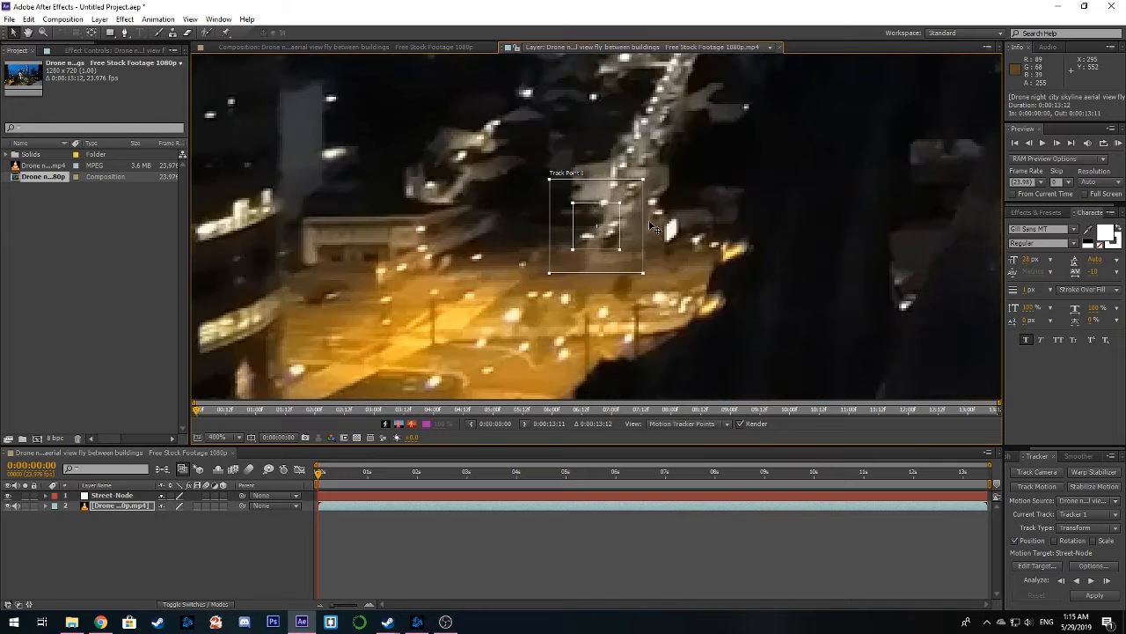
{"action": "left_click_drag", "start_coordinate": [613, 247], "coordinate": [582, 302]}
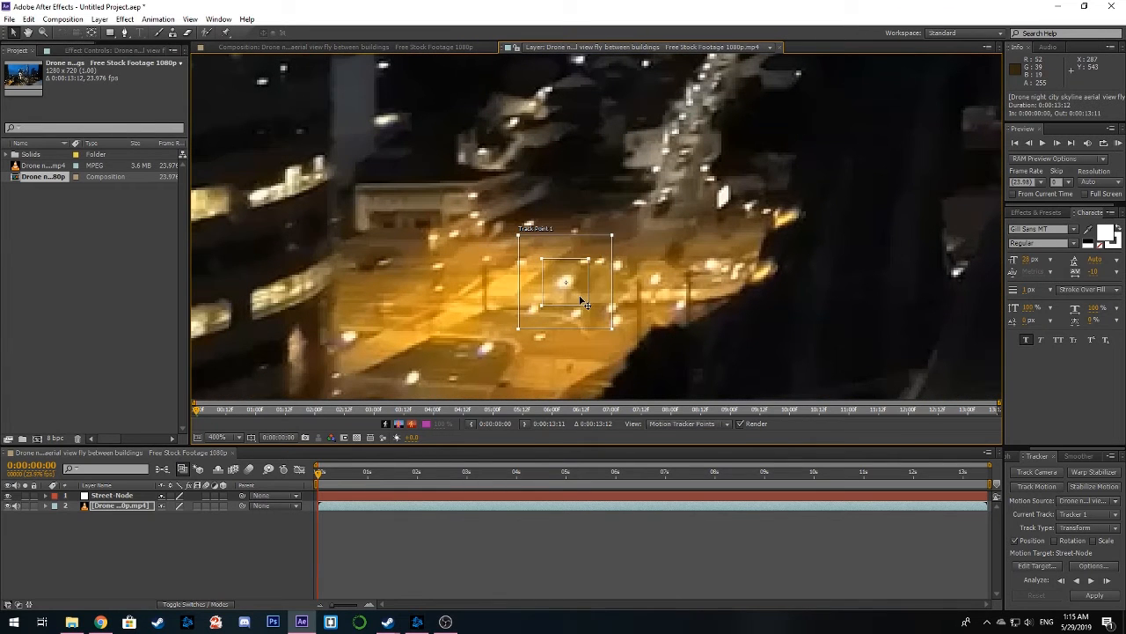
{"action": "scroll", "coordinate": [581, 298], "scroll_direction": "up", "scroll_amount": 1}
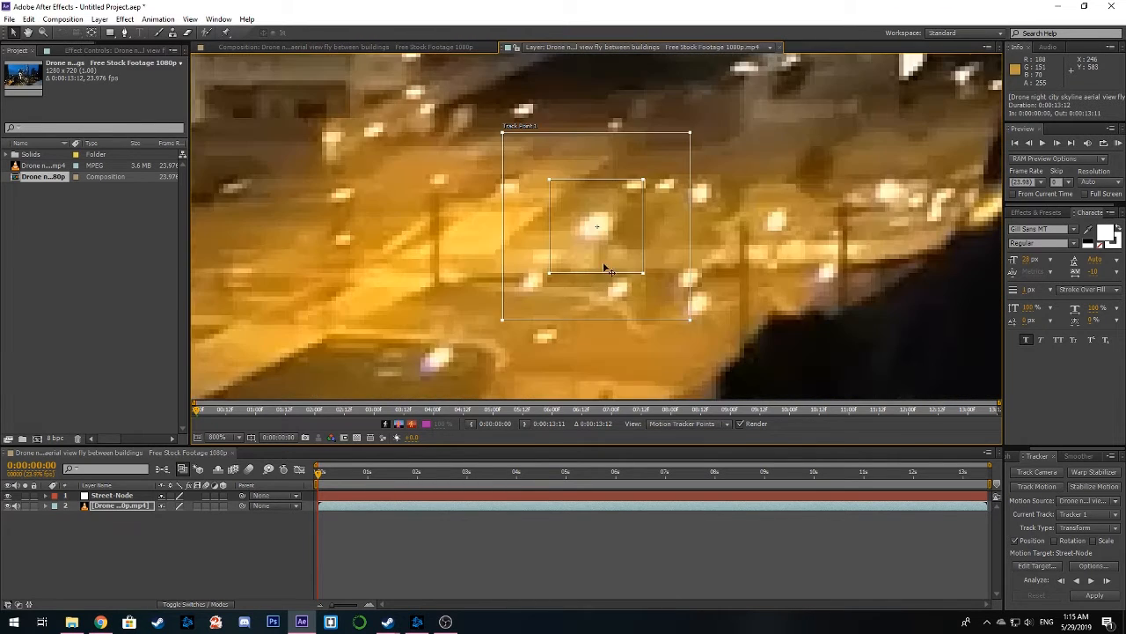
{"action": "scroll", "coordinate": [626, 246], "scroll_direction": "down", "scroll_amount": 1}
{"action": "left_click_drag", "start_coordinate": [631, 229], "coordinate": [583, 301]}
{"action": "scroll", "coordinate": [583, 301], "scroll_direction": "up", "scroll_amount": 1}
{"action": "scroll", "coordinate": [600, 257], "scroll_direction": "down", "scroll_amount": 1}
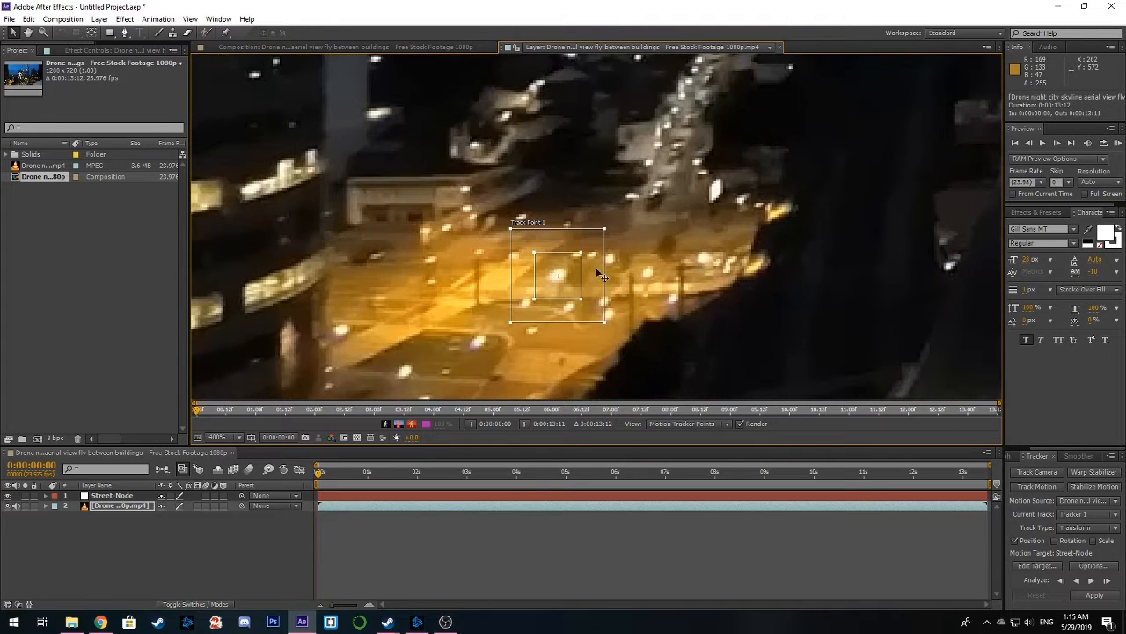
{"action": "scroll", "coordinate": [568, 277], "scroll_direction": "up", "scroll_amount": 1}
Move Track Point 1 onto the dark area beside the street and slightly enlarge its feature and search regions
{"action": "left_click_drag", "start_coordinate": [627, 221], "coordinate": [752, 290]}
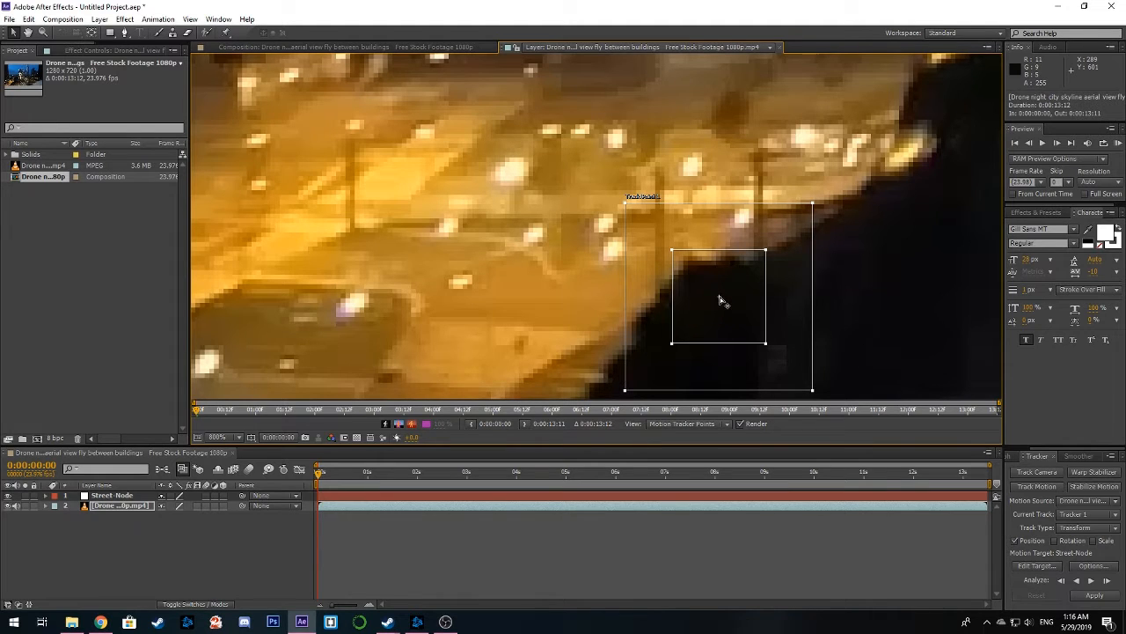
{"action": "mouse_move", "coordinate": [674, 252]}
{"action": "left_mouse_down"}
{"action": "mouse_move", "coordinate": [681, 260]}
{"action": "mouse_move", "coordinate": [668, 246]}
{"action": "left_mouse_up"}
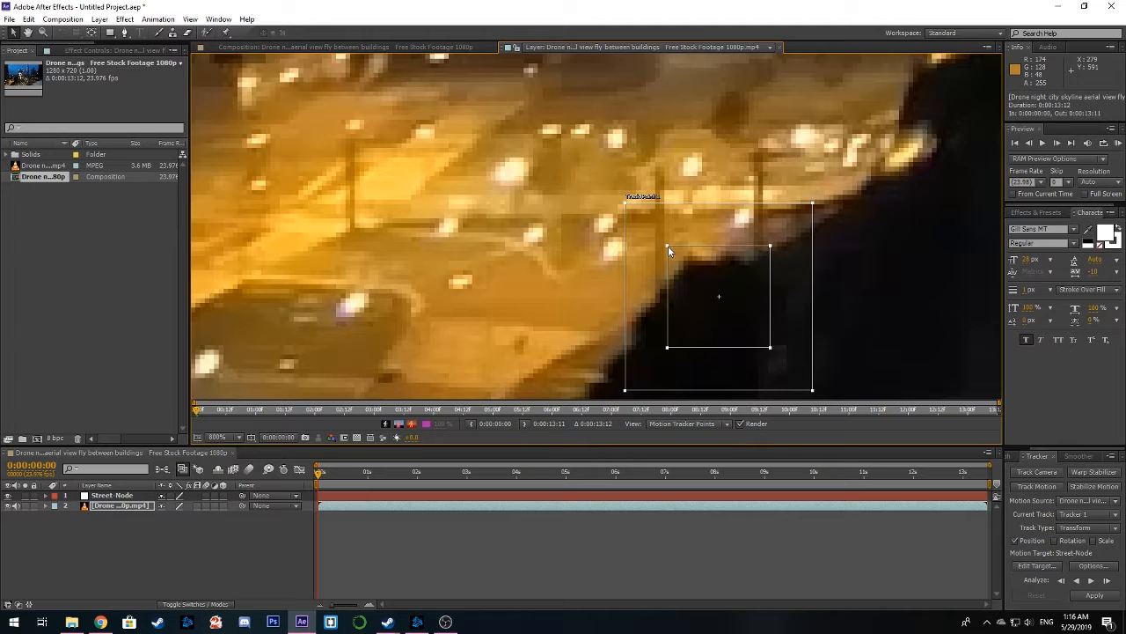
{"action": "left_click_drag", "start_coordinate": [670, 250], "coordinate": [673, 247]}
{"action": "left_click_drag", "start_coordinate": [811, 203], "coordinate": [821, 198]}
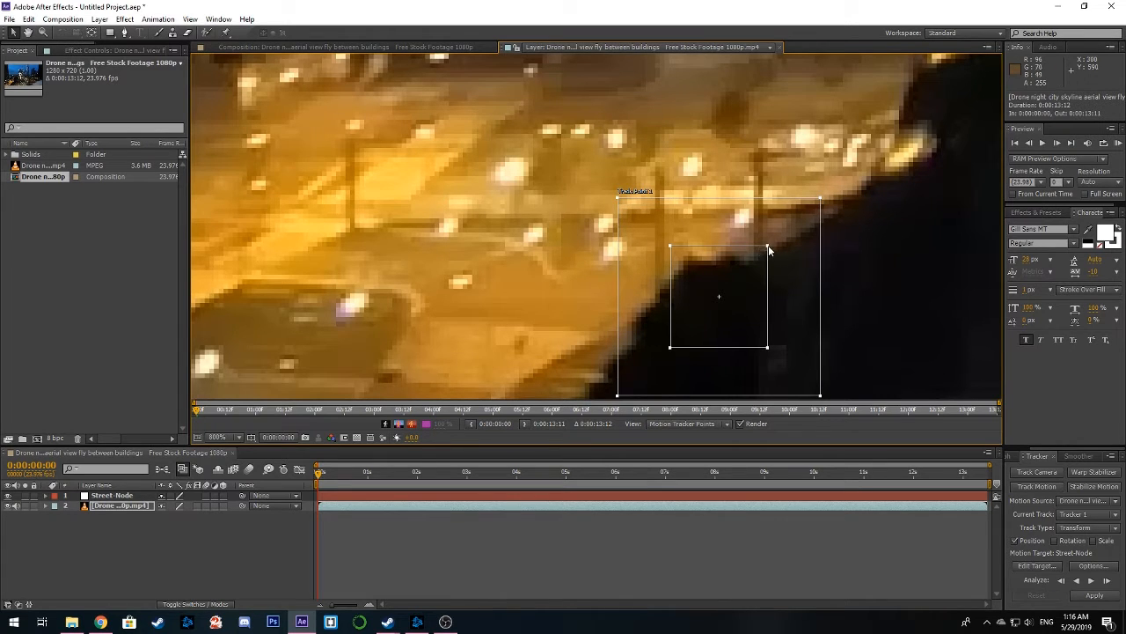
Move Track Point 1 onto the roof edge of the low building and enlarge its feature region
{"action": "left_click_drag", "start_coordinate": [766, 248], "coordinate": [522, 139]}
{"action": "left_click_drag", "start_coordinate": [555, 167], "coordinate": [614, 261]}
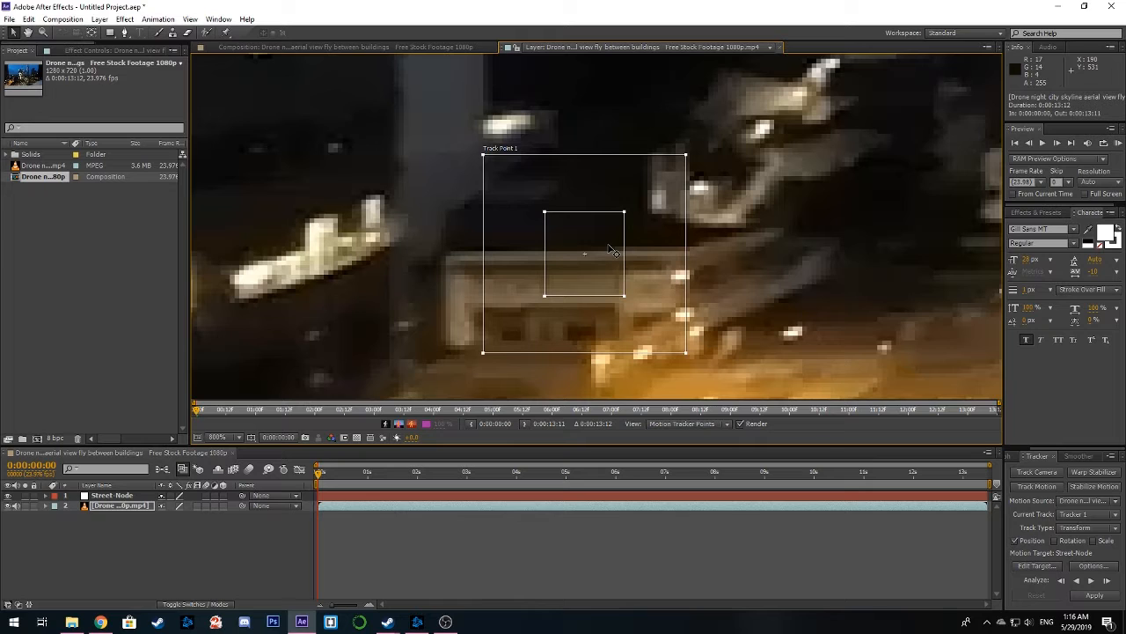
{"action": "left_click_drag", "start_coordinate": [625, 211], "coordinate": [641, 203]}
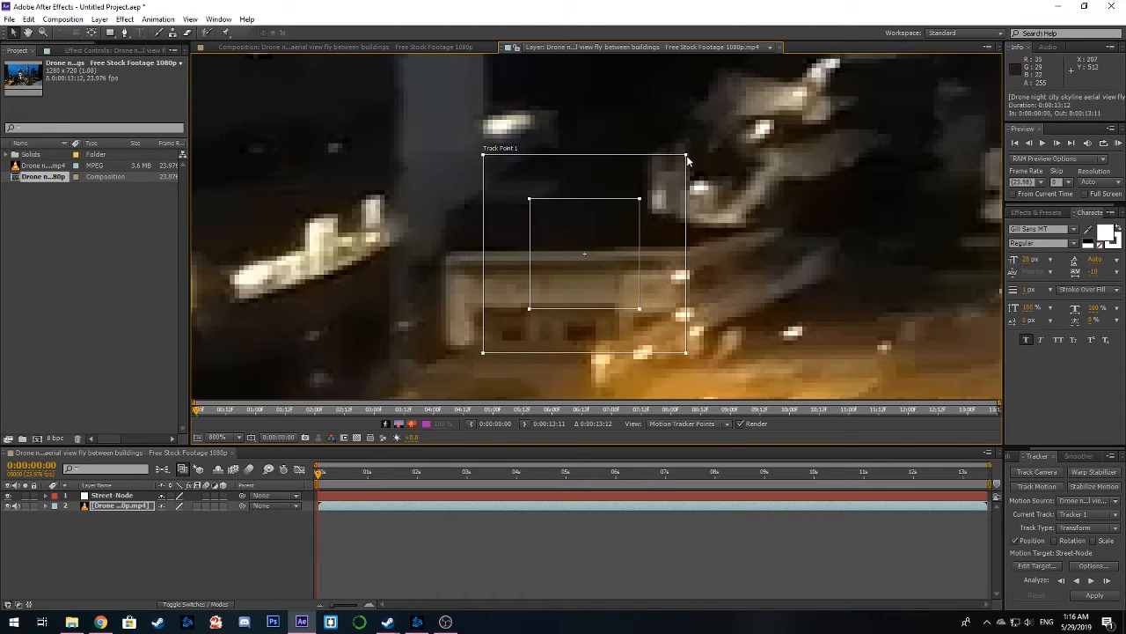
{"action": "left_click_drag", "start_coordinate": [686, 157], "coordinate": [547, 102]}
{"action": "left_click_drag", "start_coordinate": [668, 219], "coordinate": [574, 136]}
{"action": "left_click_drag", "start_coordinate": [485, 170], "coordinate": [422, 183]}
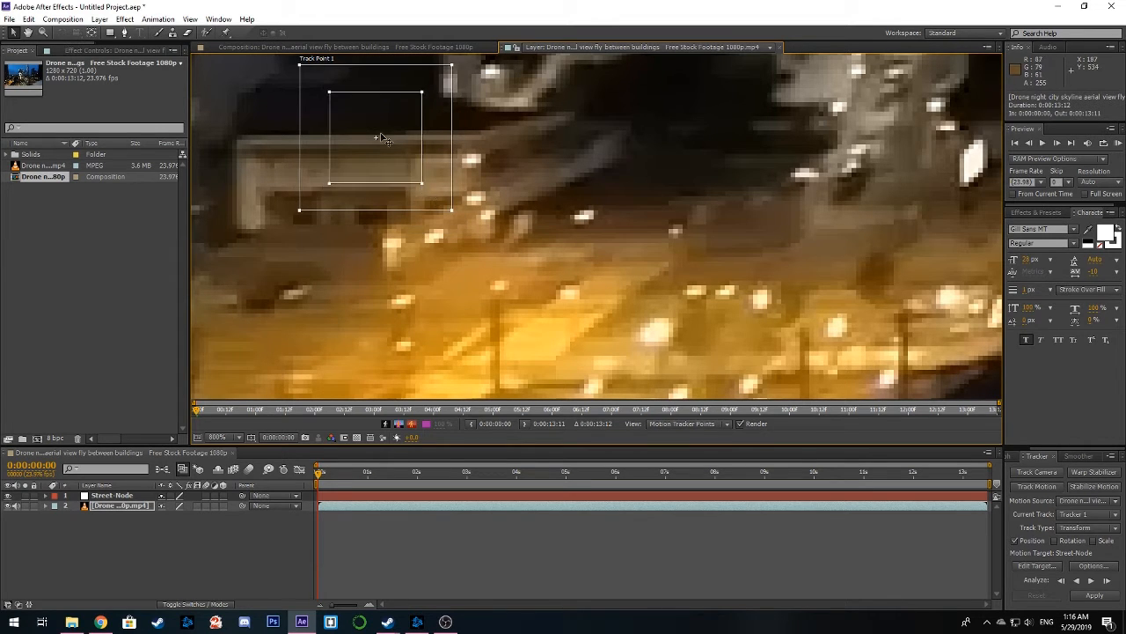
Move Track Point 1 back onto the bright light in the yellow-lit street intersection
{"action": "left_click_drag", "start_coordinate": [406, 130], "coordinate": [630, 243]}
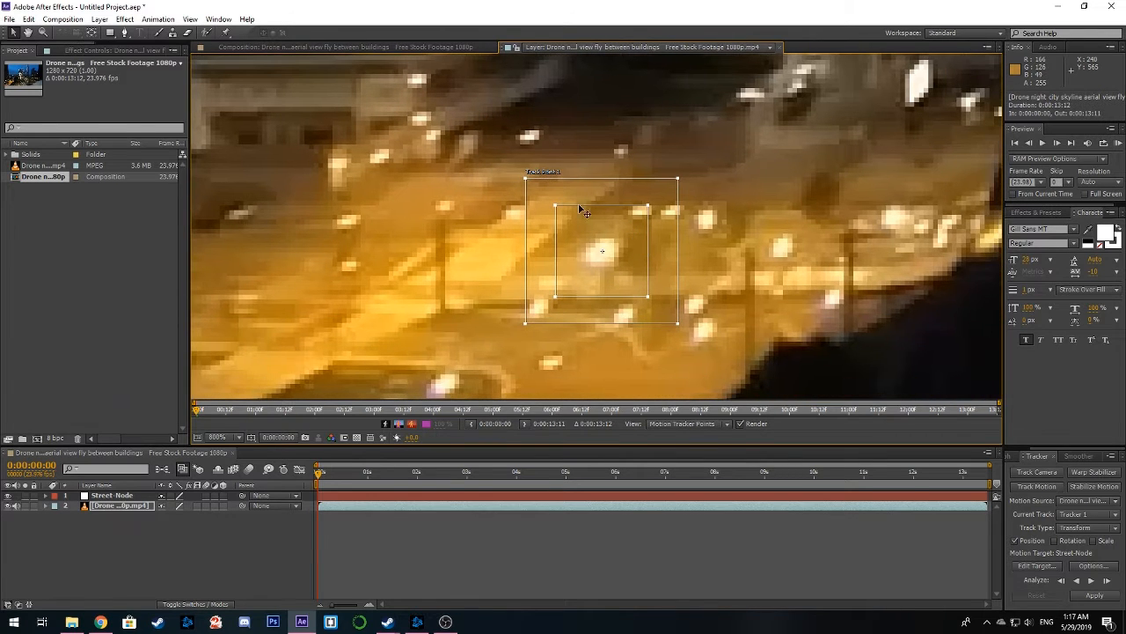
{"action": "left_click_drag", "start_coordinate": [586, 188], "coordinate": [563, 237]}
{"action": "scroll", "coordinate": [567, 234], "scroll_direction": "down", "scroll_amount": 1}
{"action": "left_click_drag", "start_coordinate": [605, 202], "coordinate": [590, 226]}
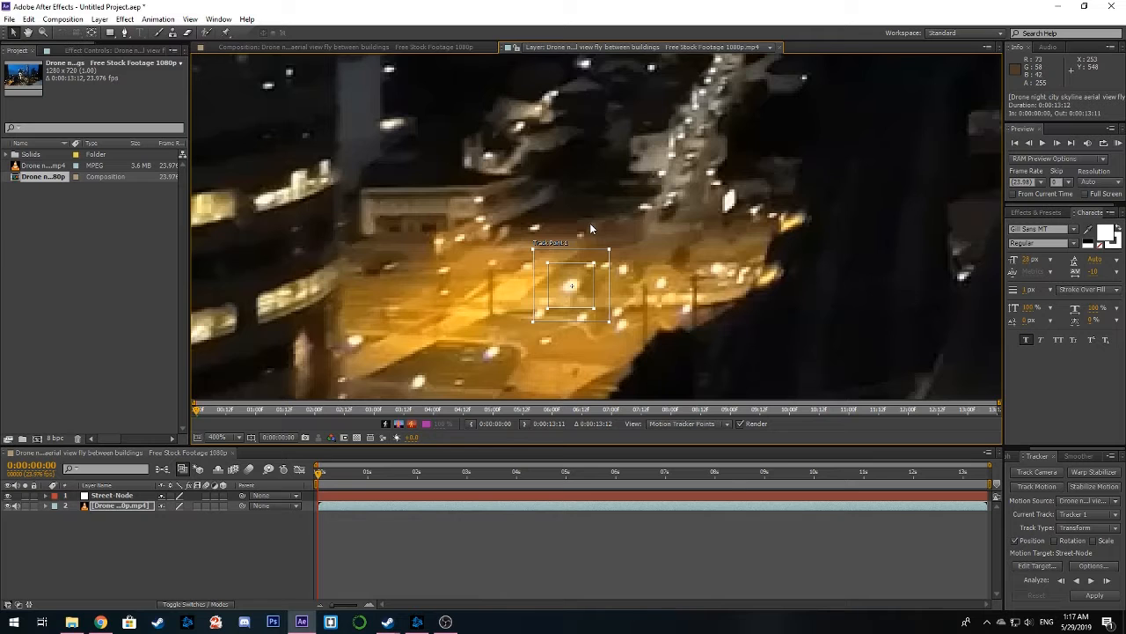
{"action": "scroll", "coordinate": [589, 226], "scroll_direction": "up", "scroll_amount": 1}
{"action": "left_click_drag", "start_coordinate": [652, 225], "coordinate": [626, 246]}
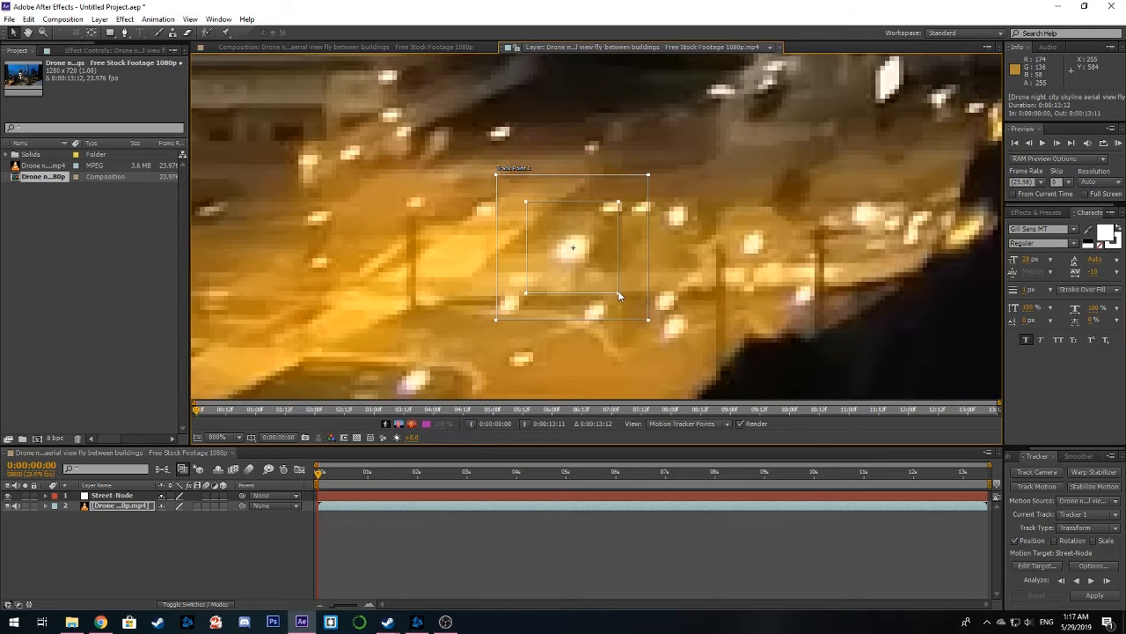
Tighten Track Point 1's feature region around the bright light and fit its search region around it
{"action": "left_click_drag", "start_coordinate": [618, 291], "coordinate": [539, 254]}
{"action": "left_click_drag", "start_coordinate": [596, 308], "coordinate": [582, 290]}
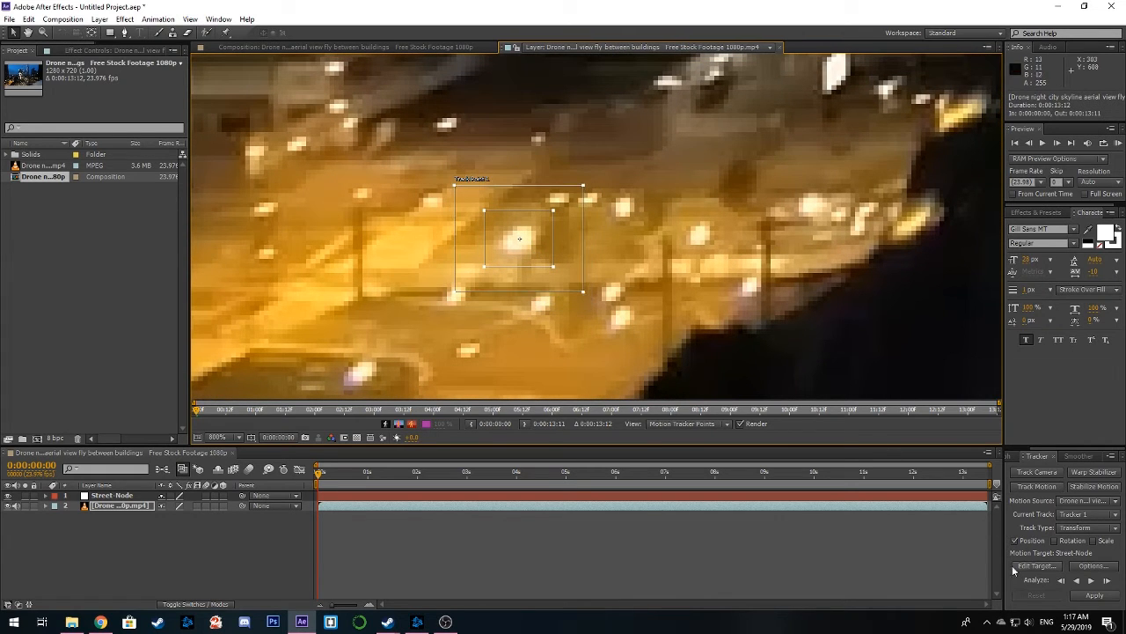
{"action": "left_click_drag", "start_coordinate": [554, 210], "coordinate": [558, 211]}
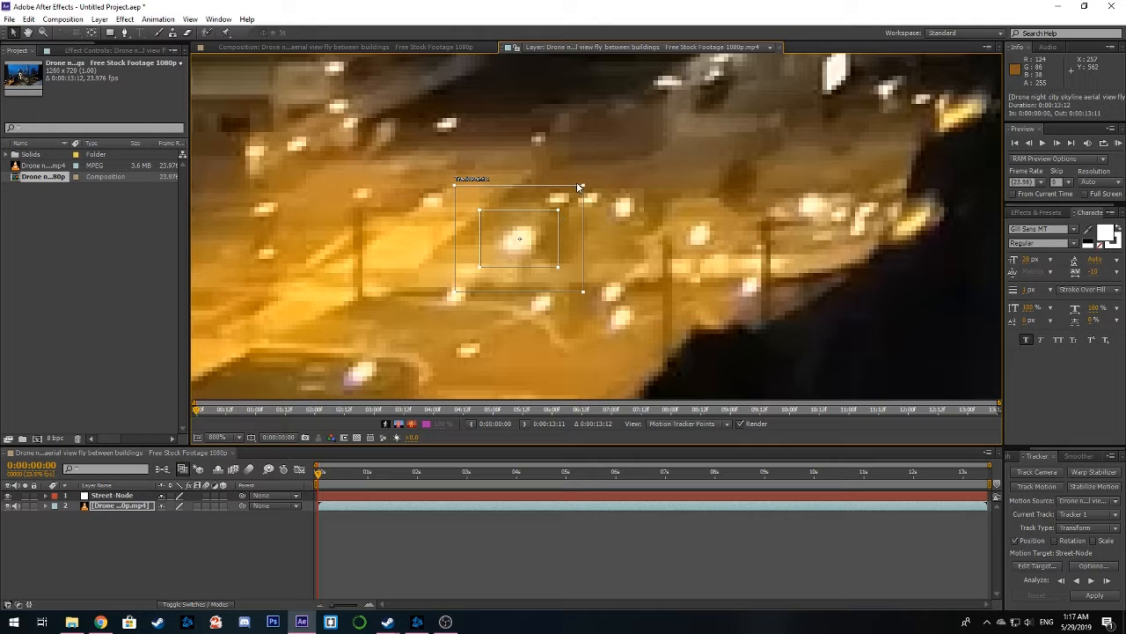
{"action": "left_click_drag", "start_coordinate": [587, 188], "coordinate": [589, 170]}
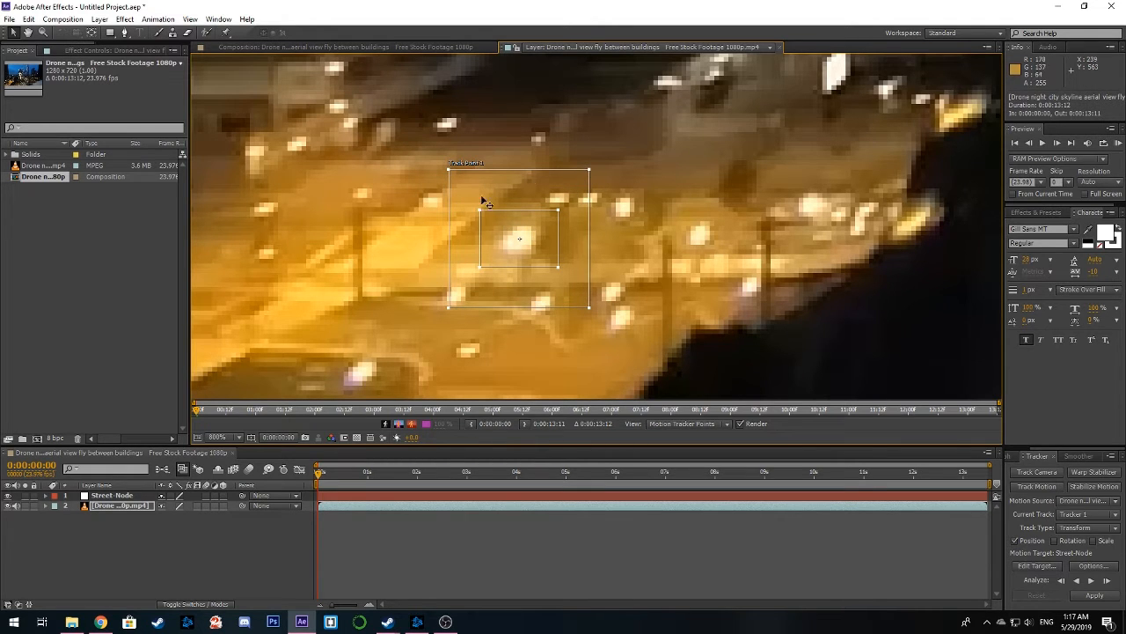
Analyze the motion track forward from the start of the footage and stop it at 0:00:05:13
{"action": "scroll", "coordinate": [651, 245], "scroll_direction": "down", "scroll_amount": 2}
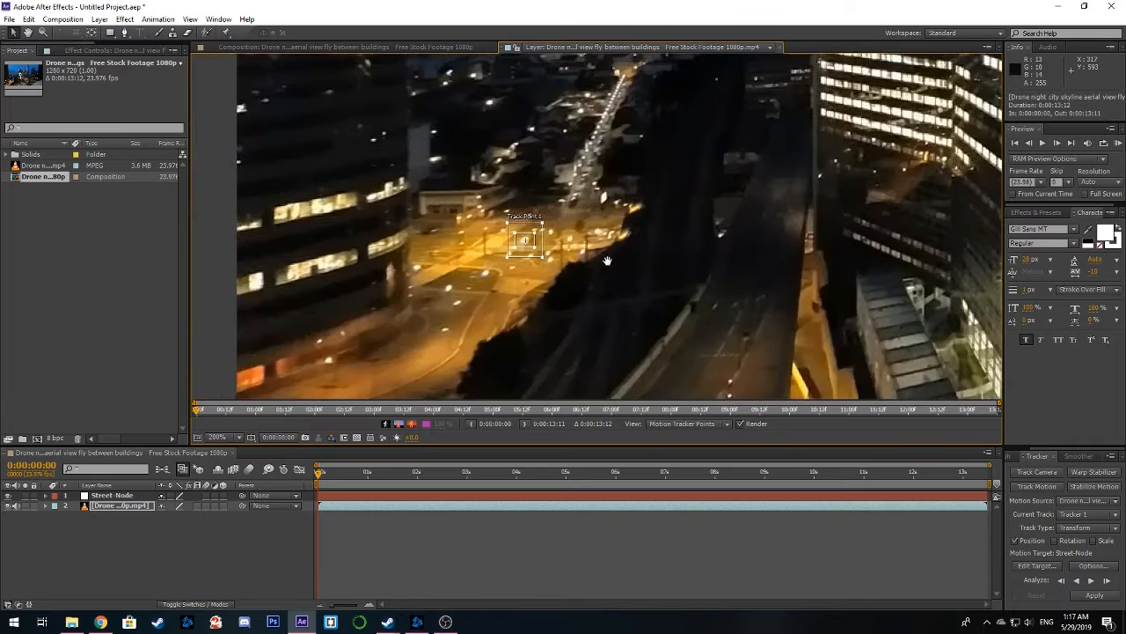
{"action": "scroll", "coordinate": [606, 264], "scroll_direction": "up", "scroll_amount": 1}
{"action": "scroll", "coordinate": [607, 267], "scroll_direction": "up", "scroll_amount": 2}
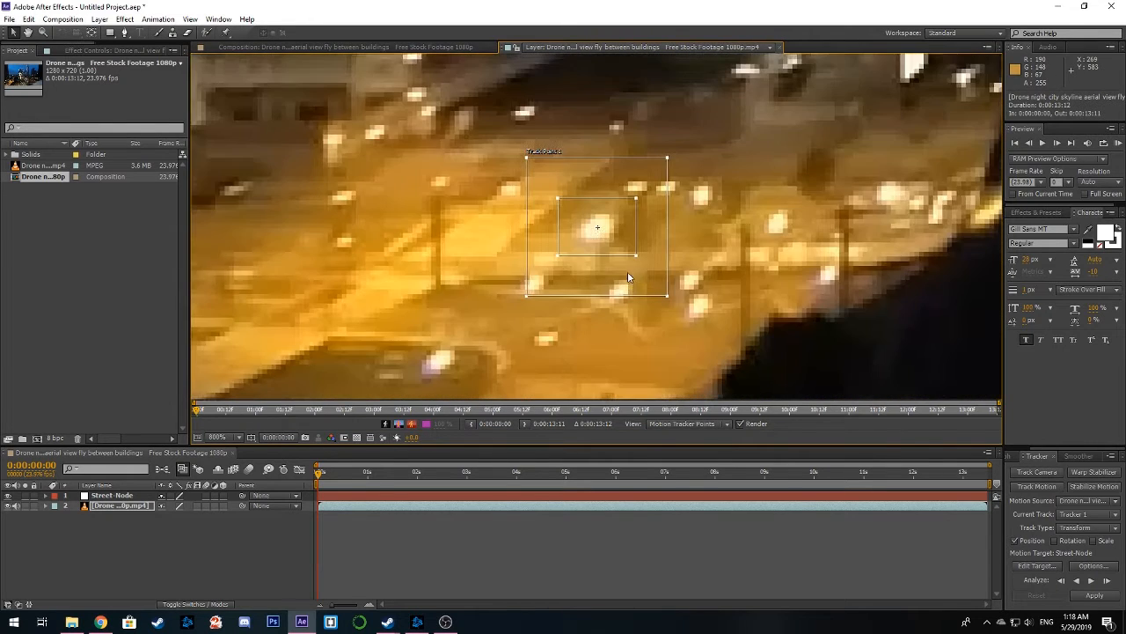
{"action": "scroll", "coordinate": [653, 261], "scroll_direction": "down", "scroll_amount": 2}
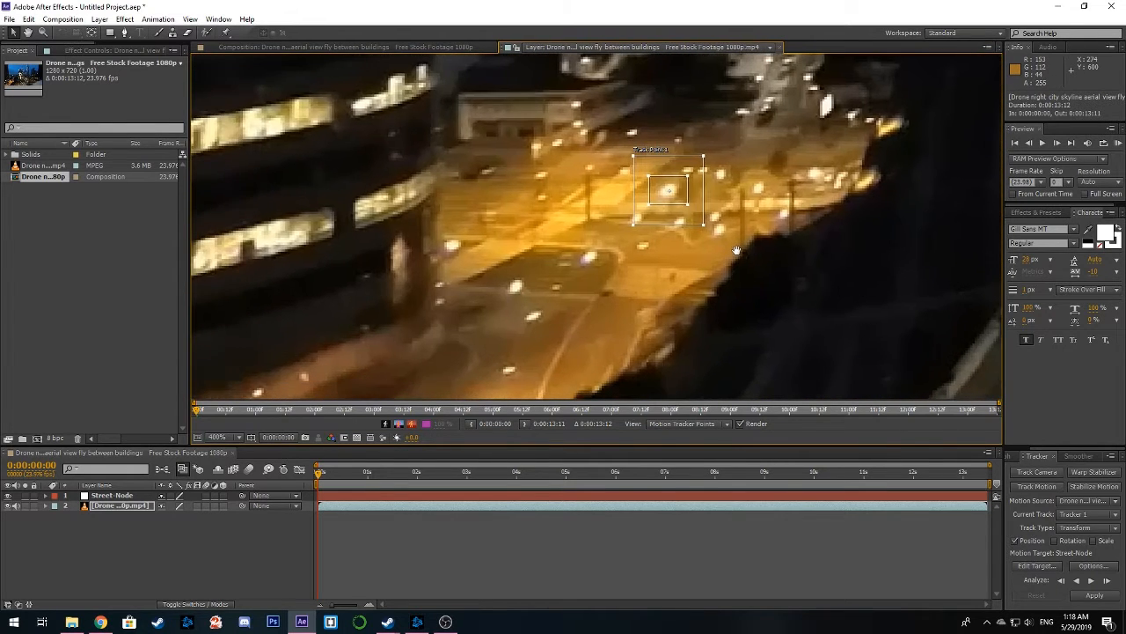
{"action": "scroll", "coordinate": [738, 253], "scroll_direction": "up", "scroll_amount": 1}
{"action": "scroll", "coordinate": [738, 254], "scroll_direction": "up", "scroll_amount": 1}
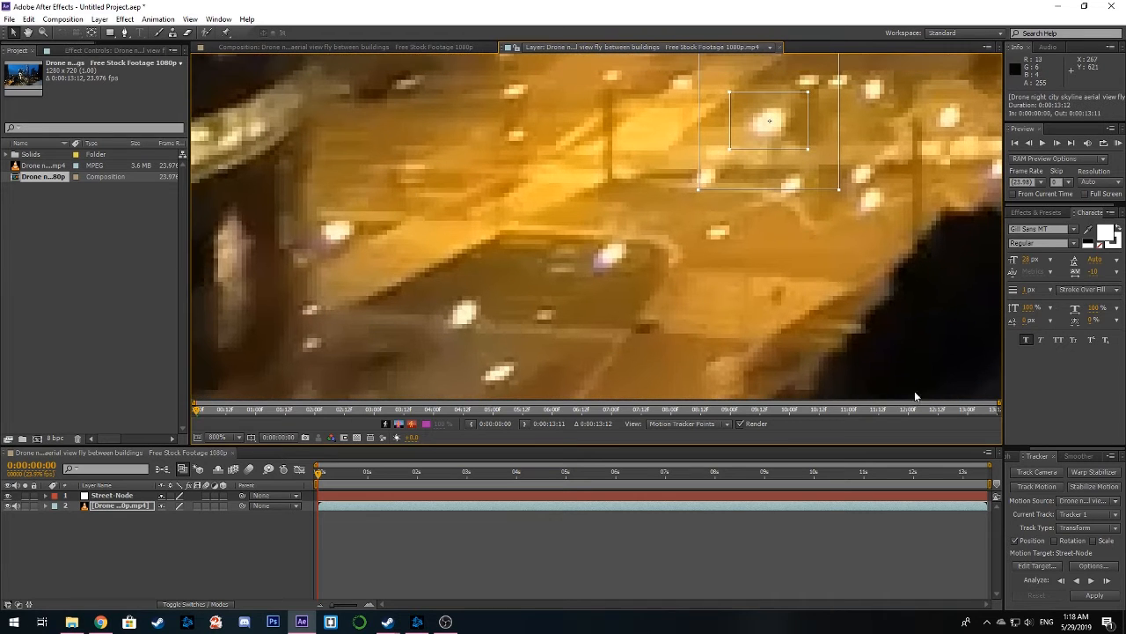
{"action": "left_click", "coordinate": [1092, 582]}
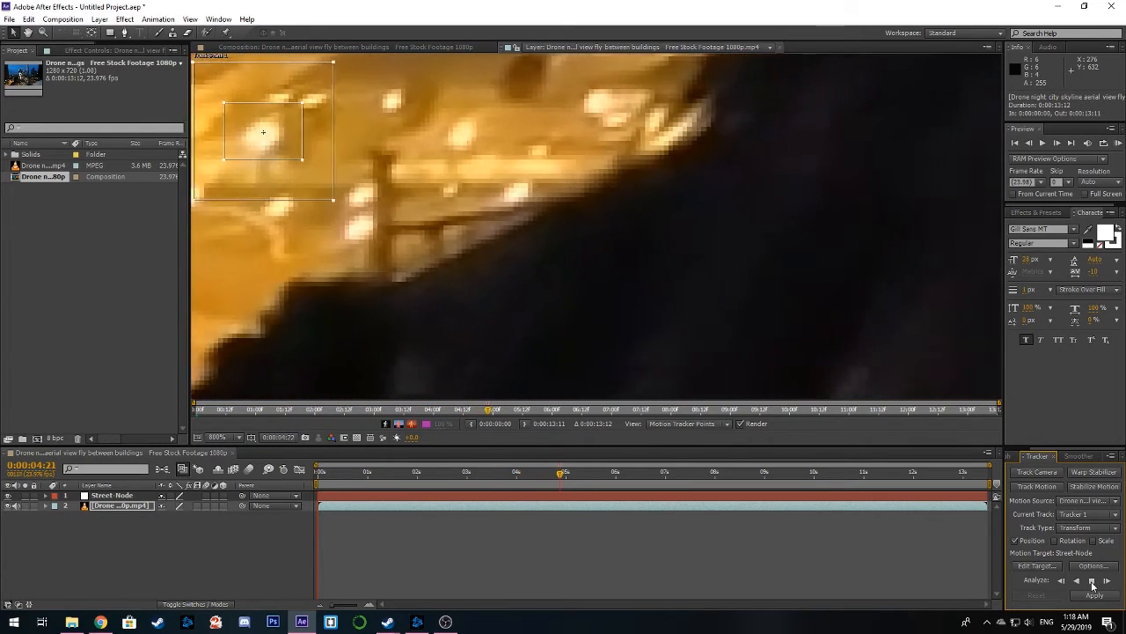
{"action": "left_click", "coordinate": [1092, 582]}
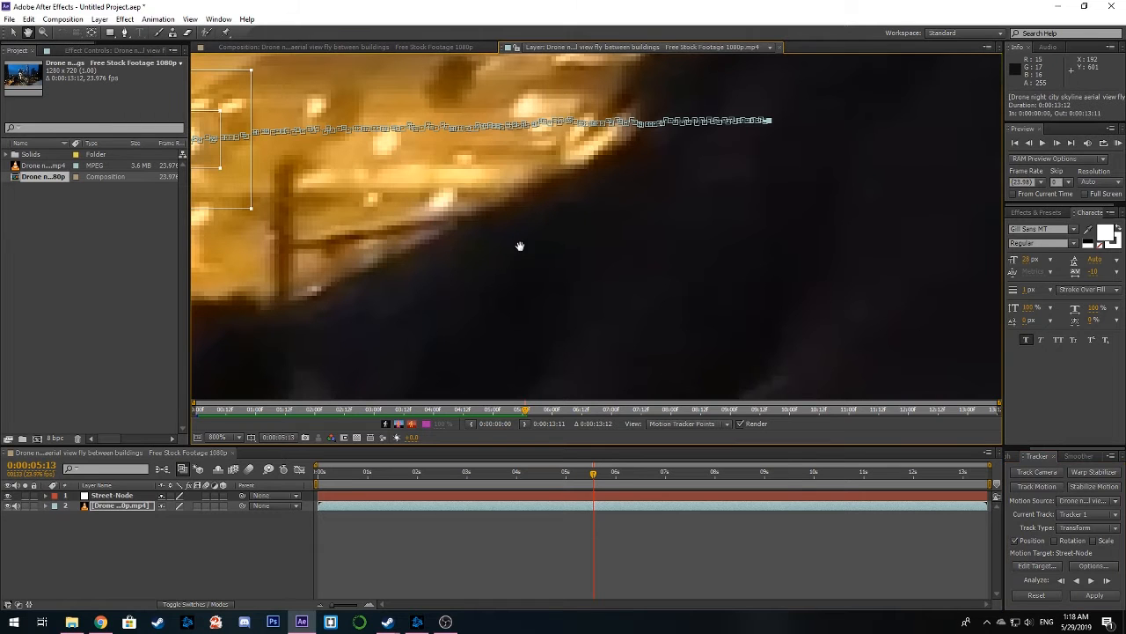
Continue the forward tracking analysis in stages from 0:00:05:13 up to 0:00:08:21
{"action": "left_click_drag", "start_coordinate": [395, 244], "coordinate": [843, 258]}
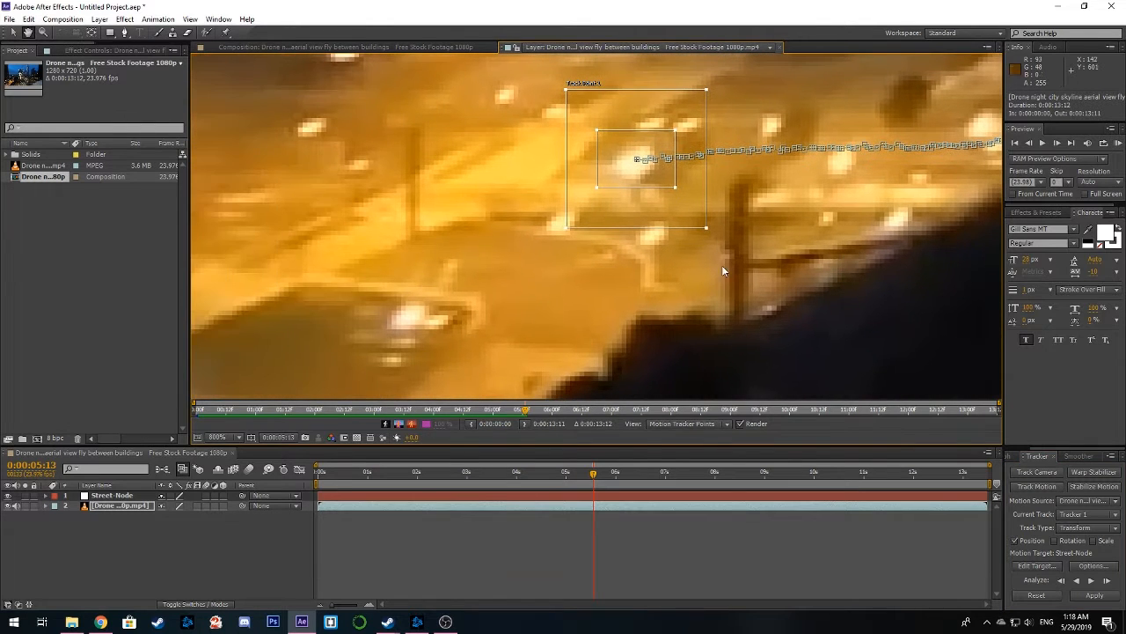
{"action": "left_click_drag", "start_coordinate": [665, 274], "coordinate": [812, 283]}
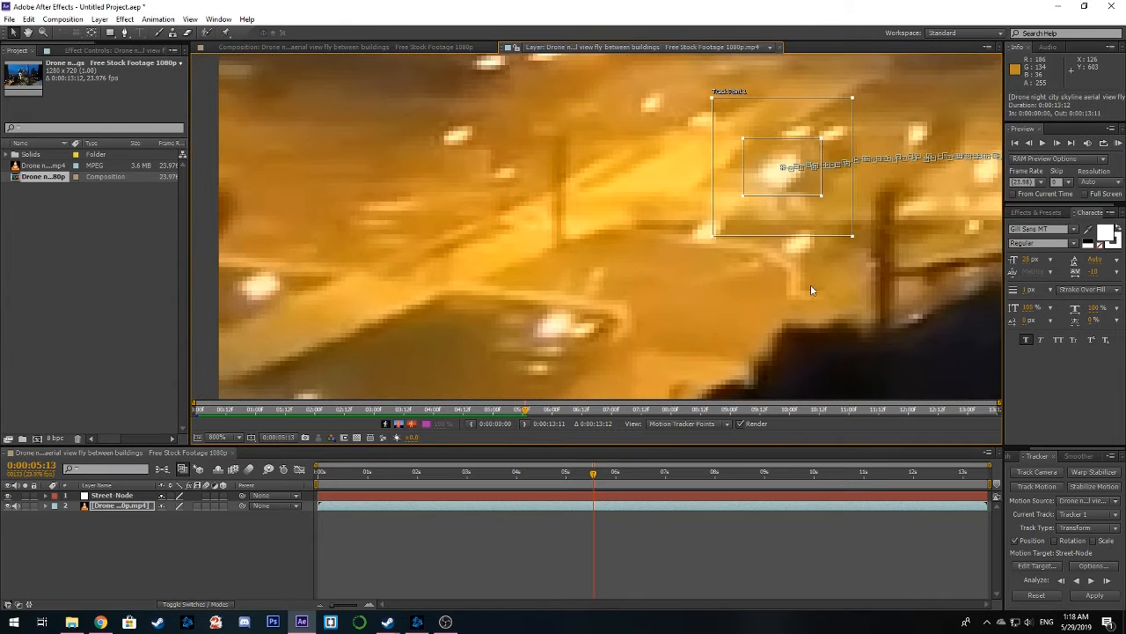
{"action": "left_click", "coordinate": [1091, 581]}
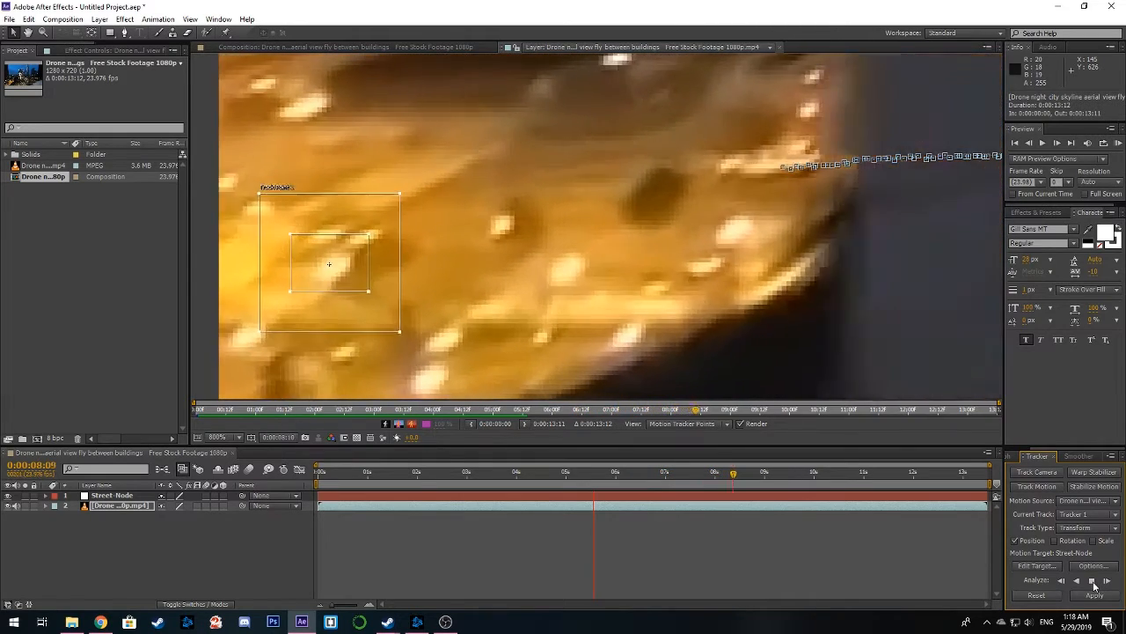
{"action": "left_click", "coordinate": [1093, 583]}
{"action": "left_click_drag", "start_coordinate": [564, 335], "coordinate": [841, 264]}
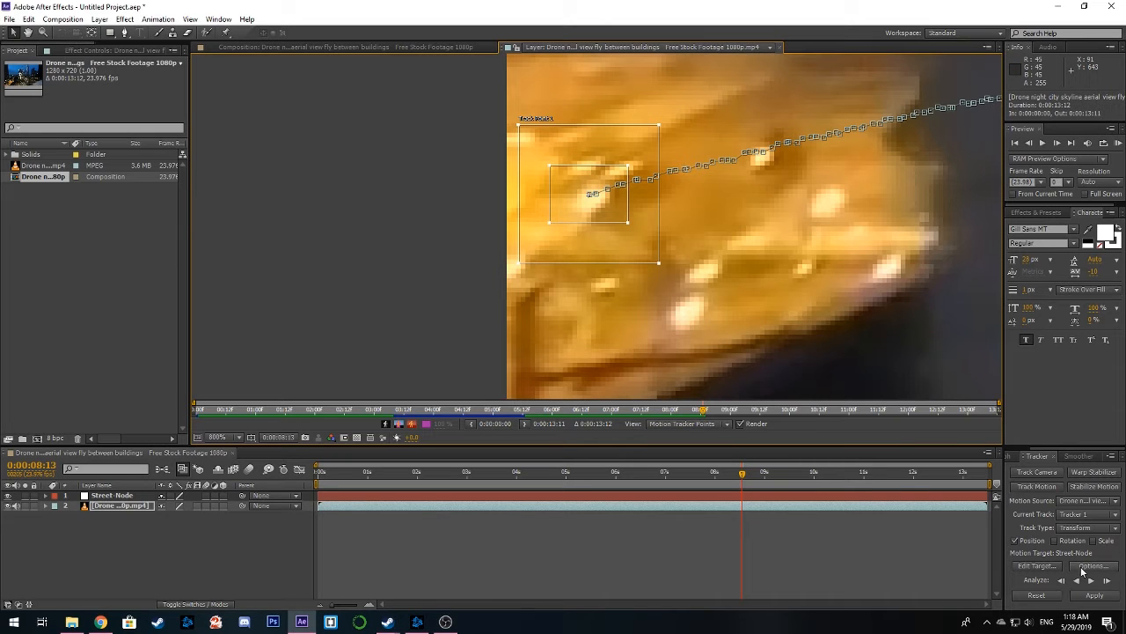
{"action": "scroll", "coordinate": [803, 249], "scroll_direction": "down", "scroll_amount": 5}
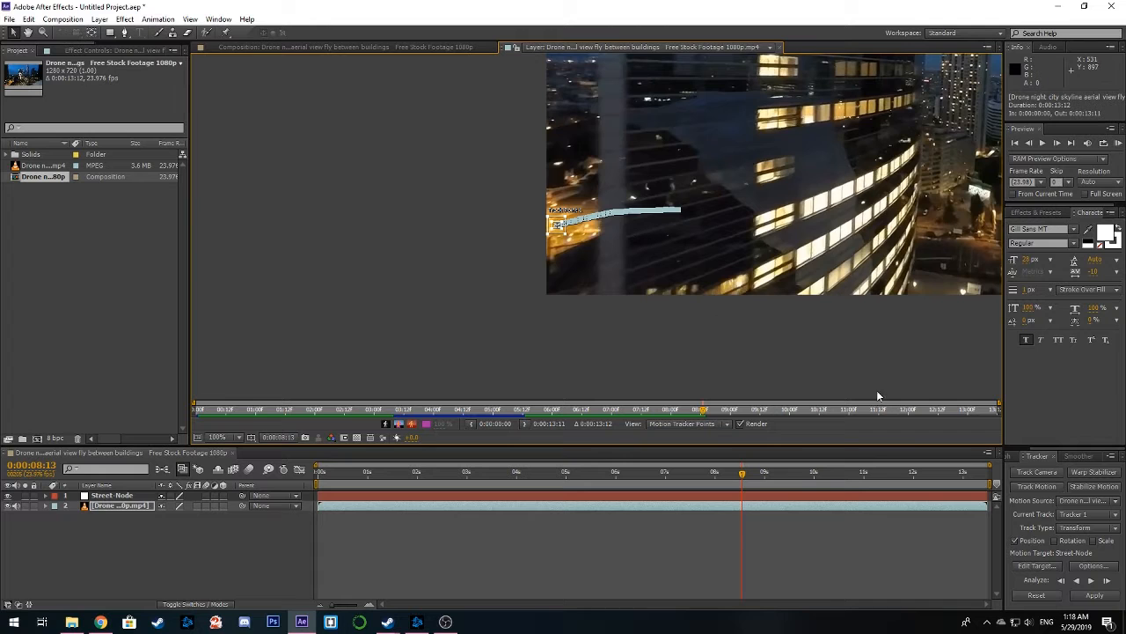
{"action": "left_click", "coordinate": [1091, 583]}
{"action": "left_click", "coordinate": [1092, 583]}
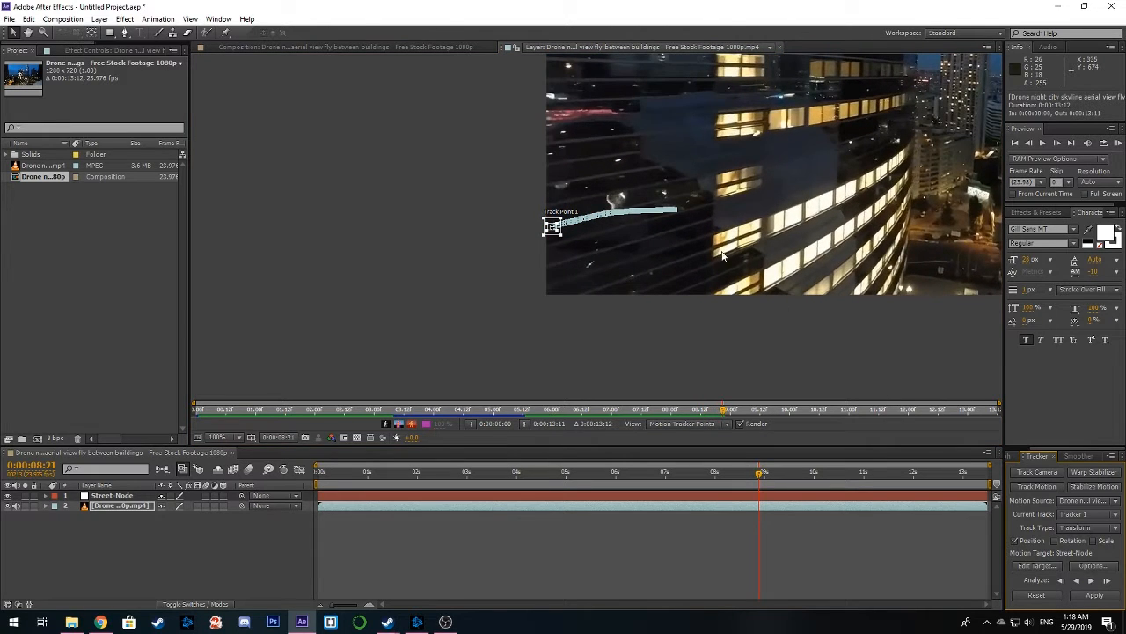
Go back to 0:00:04:16 and make Track Point 1's feature region narrower and taller around the street light
{"action": "scroll", "coordinate": [637, 215], "scroll_direction": "up", "scroll_amount": 3}
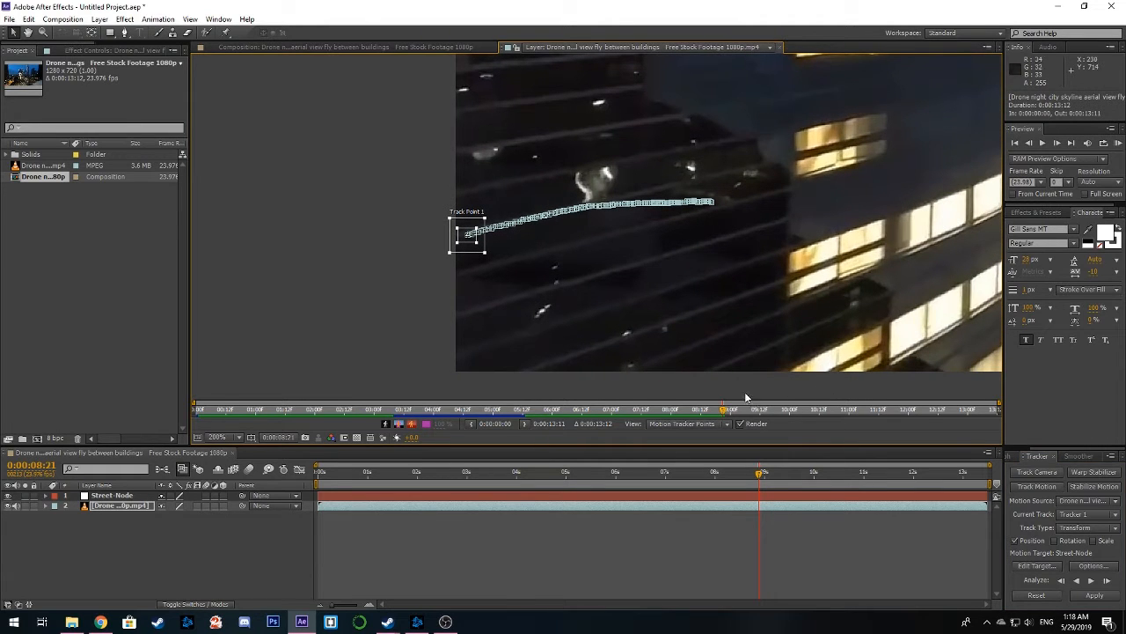
{"action": "left_click_drag", "start_coordinate": [758, 476], "coordinate": [551, 459]}
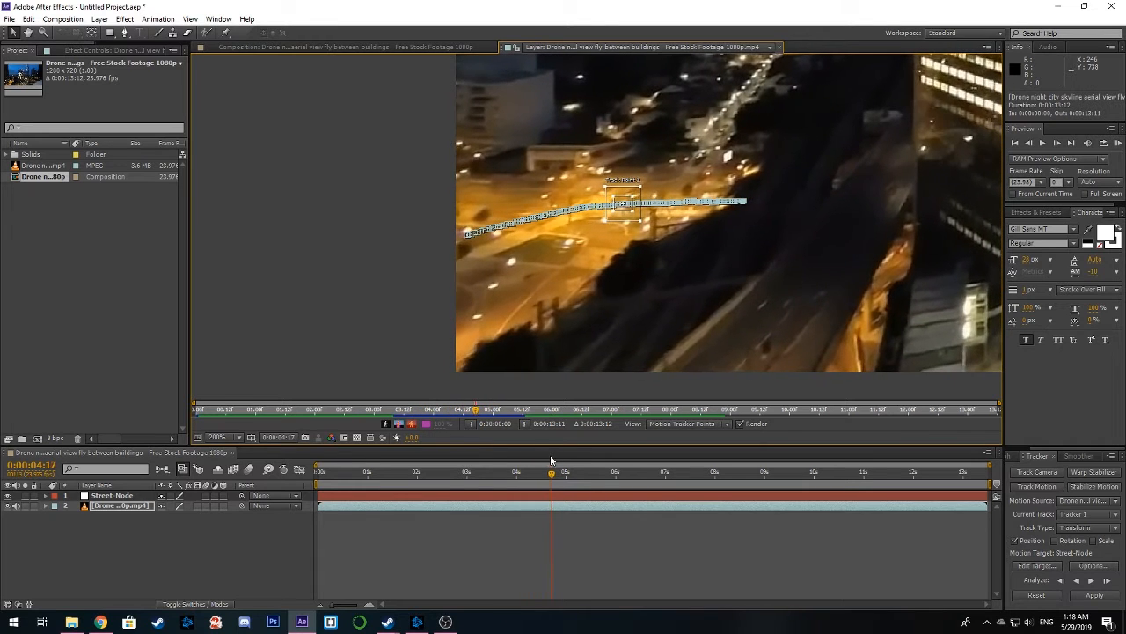
{"action": "key", "text": "Page_Down"}
{"action": "scroll", "coordinate": [655, 224], "scroll_direction": "up", "scroll_amount": 5}
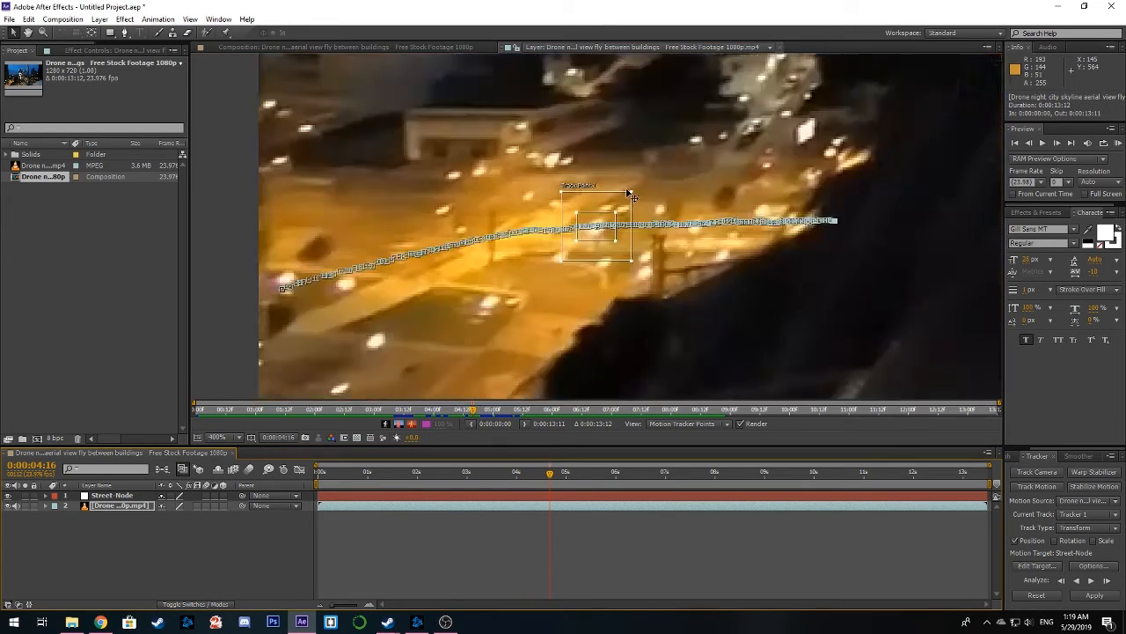
{"action": "left_click_drag", "start_coordinate": [652, 214], "coordinate": [647, 208]}
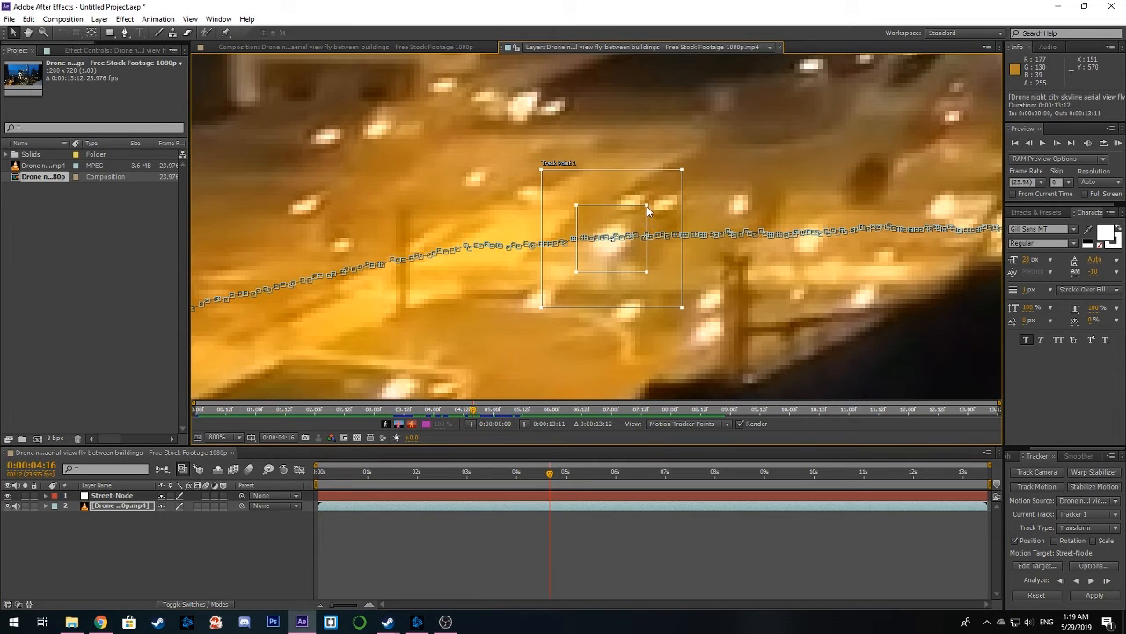
Analyze the track forward again from 0:00:04:16 in two stages and stop it at 0:00:12:15
{"action": "left_click", "coordinate": [1092, 585]}
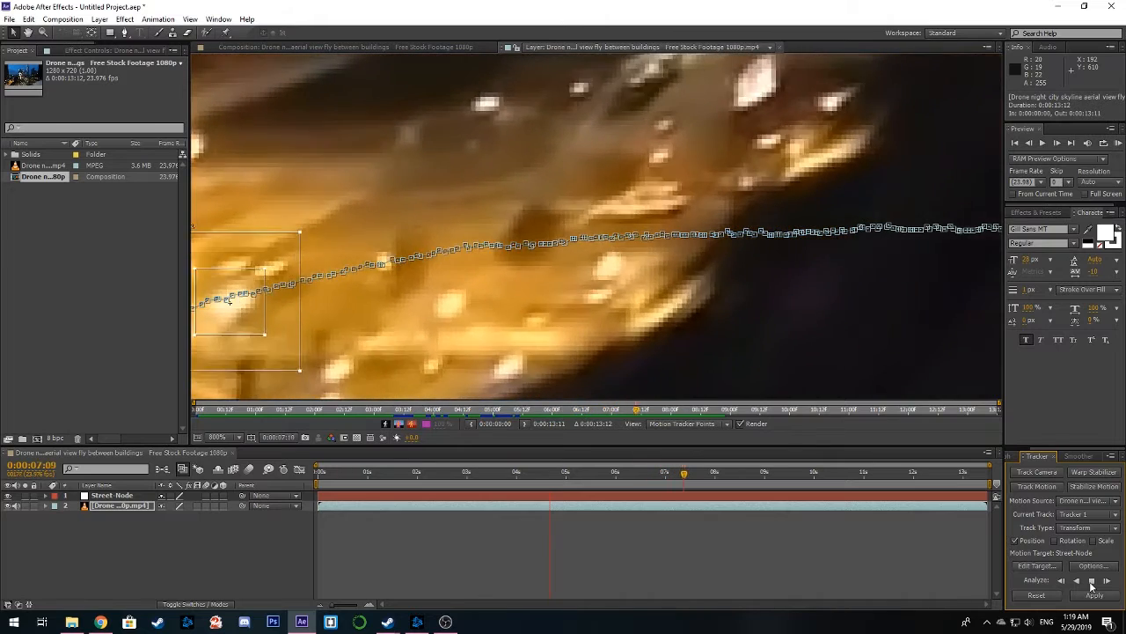
{"action": "left_click", "coordinate": [1091, 583]}
{"action": "scroll", "coordinate": [739, 343], "scroll_direction": "down", "scroll_amount": 2}
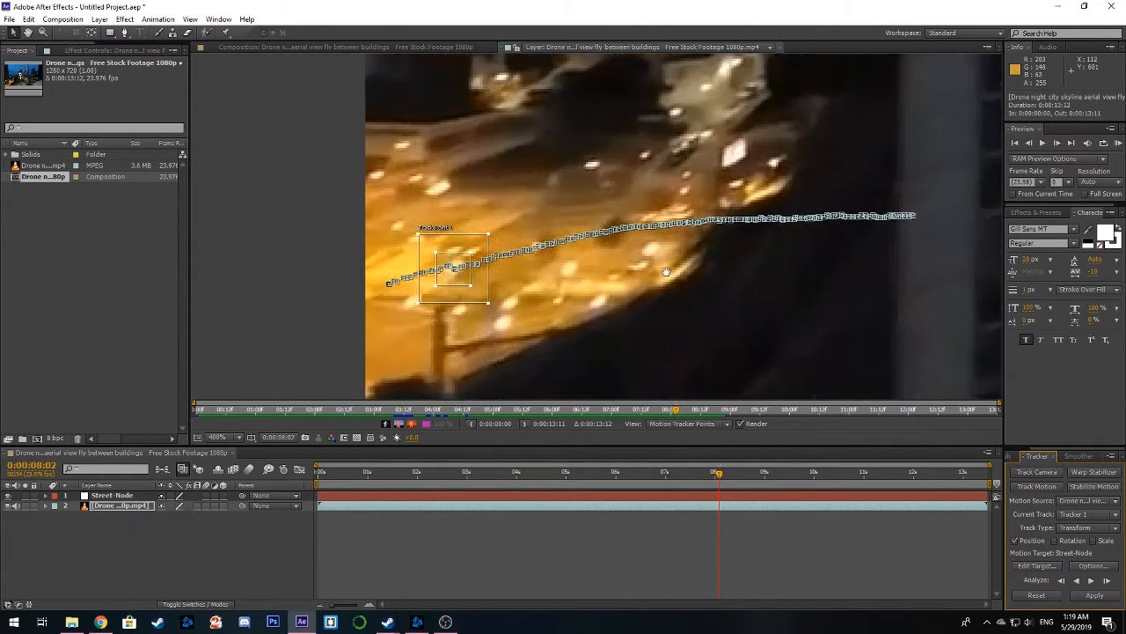
{"action": "left_click", "coordinate": [1093, 583]}
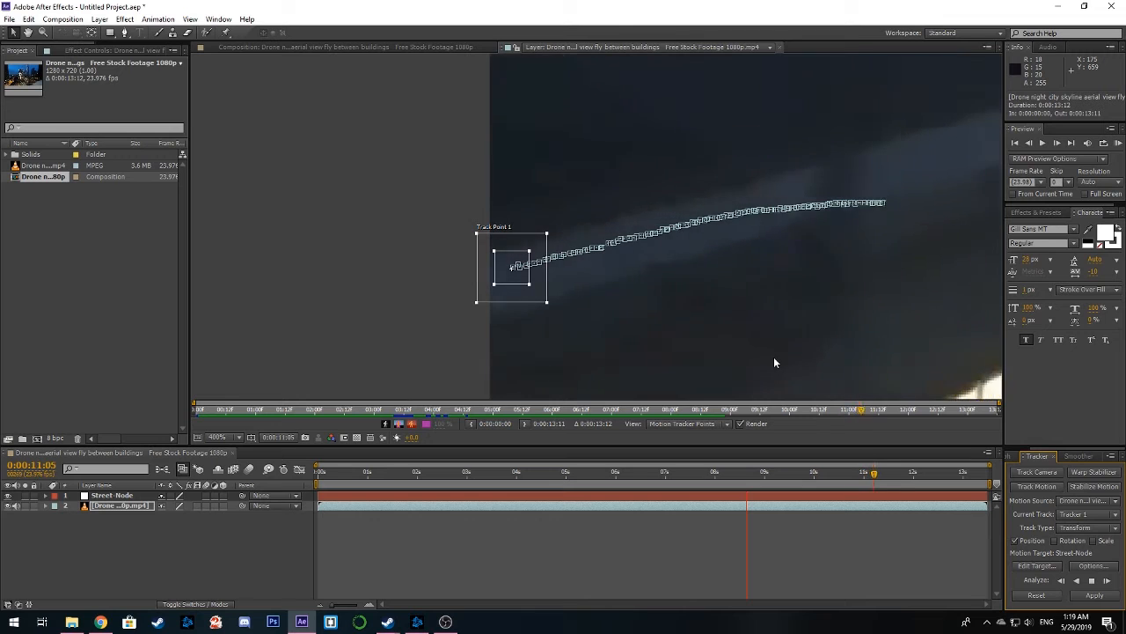
{"action": "left_click", "coordinate": [1092, 582]}
Apply the tracking data to Street-Node in X and Y, and select that layer at the start of the composition
{"action": "left_click", "coordinate": [1095, 595]}
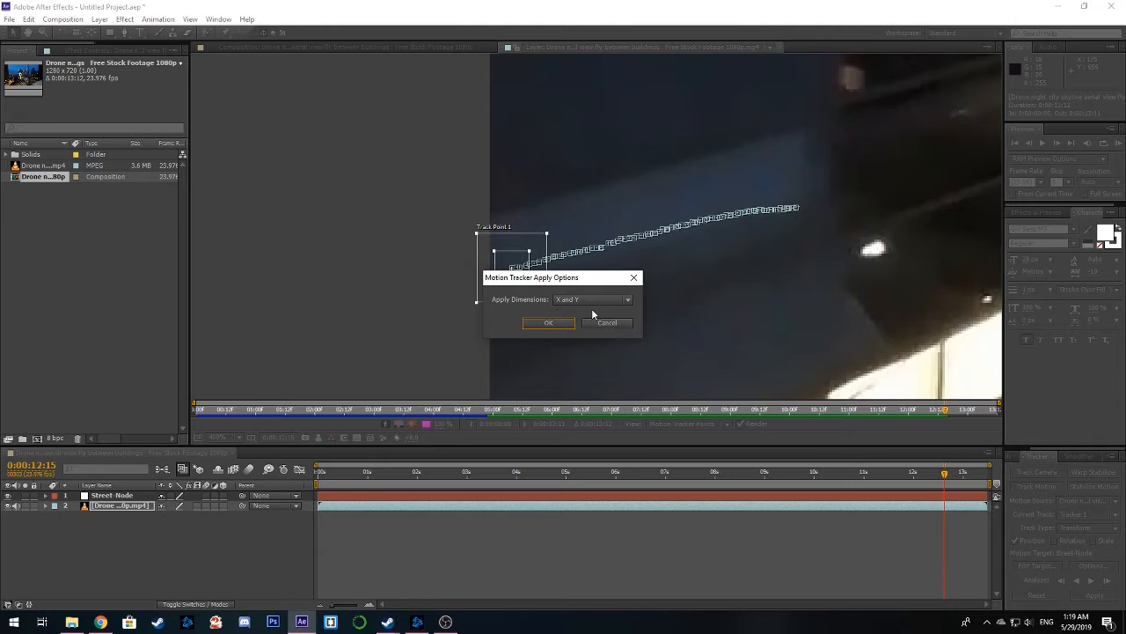
{"action": "left_click", "coordinate": [547, 323]}
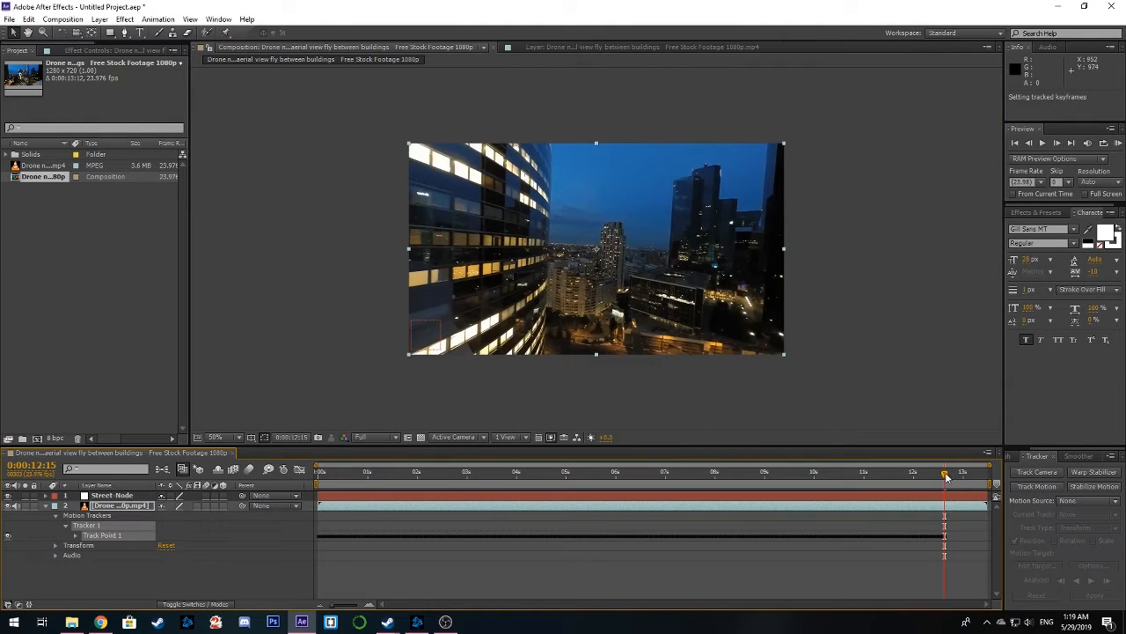
{"action": "left_click_drag", "start_coordinate": [946, 476], "coordinate": [294, 445]}
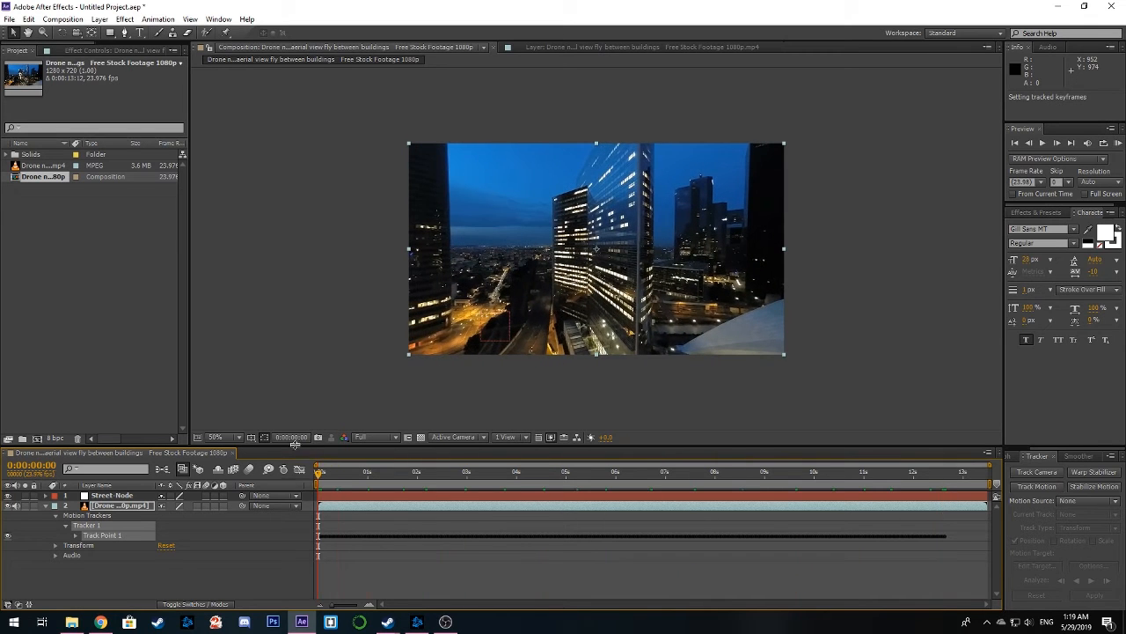
{"action": "left_click", "coordinate": [112, 497]}
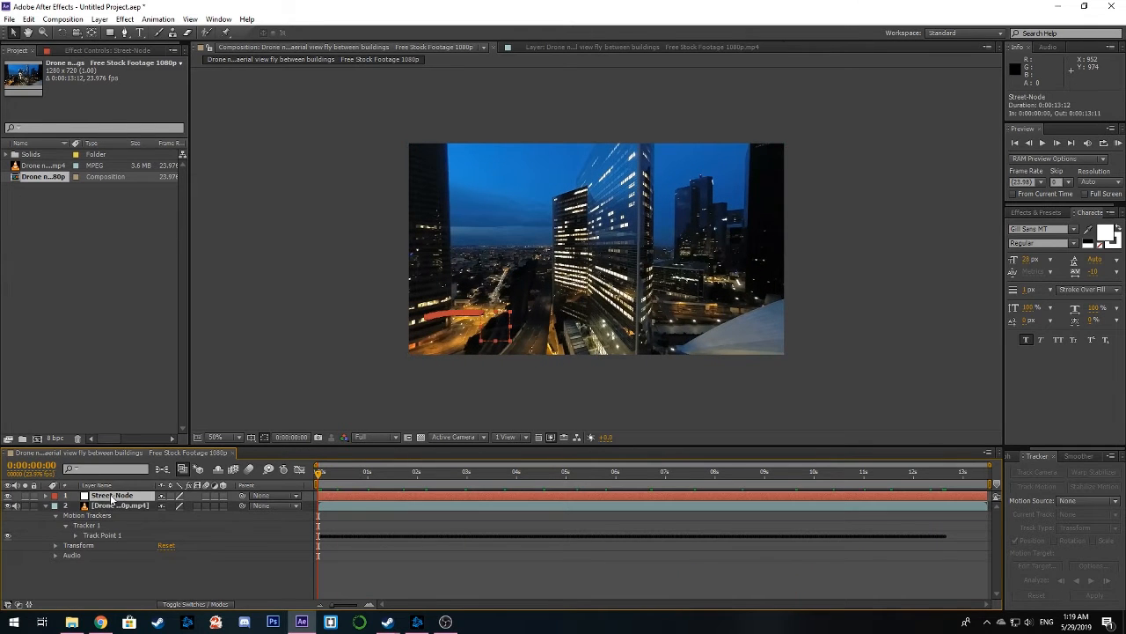
Inspect the Position keyframes that the tracking data created on the Street-Node layer
{"action": "left_click", "coordinate": [46, 497]}
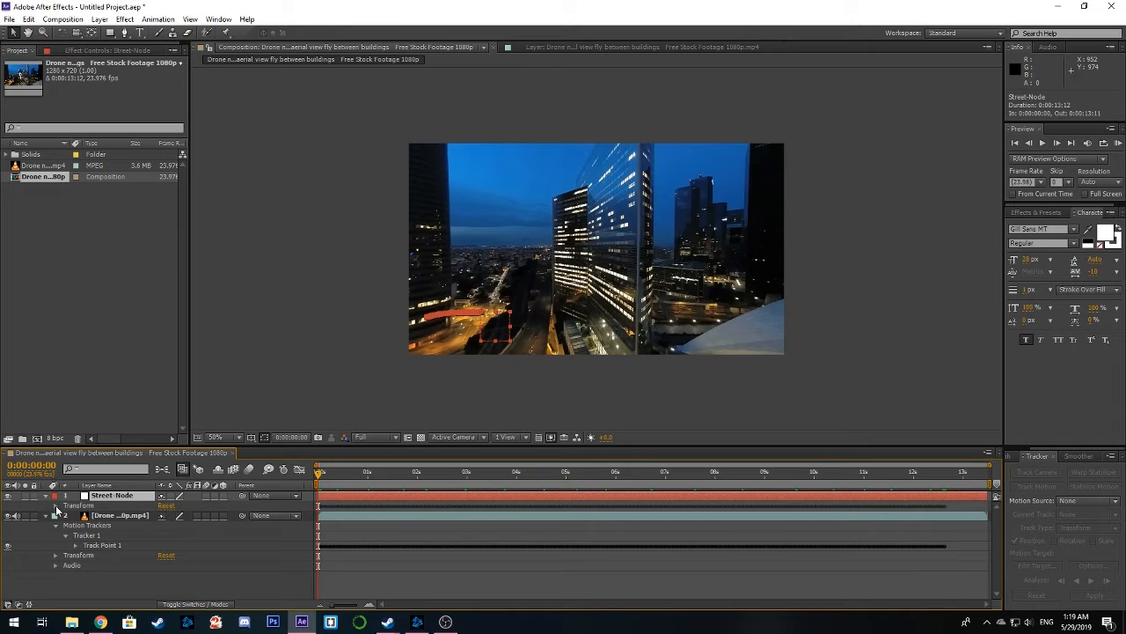
{"action": "left_click", "coordinate": [56, 505]}
{"action": "left_click_drag", "start_coordinate": [960, 520], "coordinate": [324, 530]}
{"action": "left_click", "coordinate": [327, 493]}
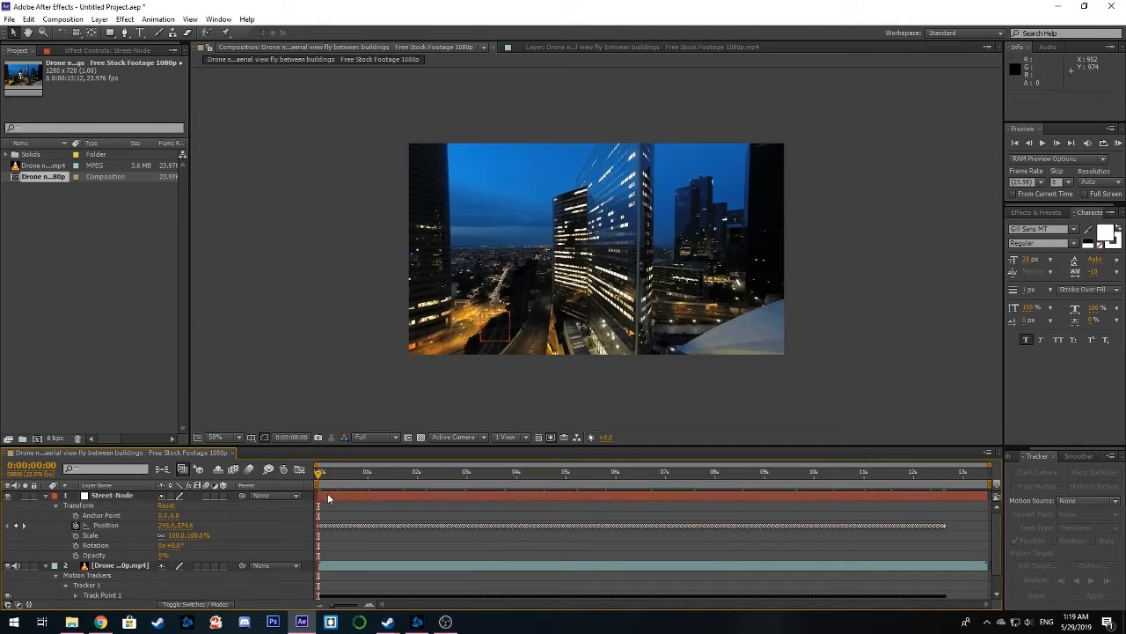
{"action": "left_click_drag", "start_coordinate": [320, 475], "coordinate": [283, 484]}
{"action": "left_click", "coordinate": [45, 565]}
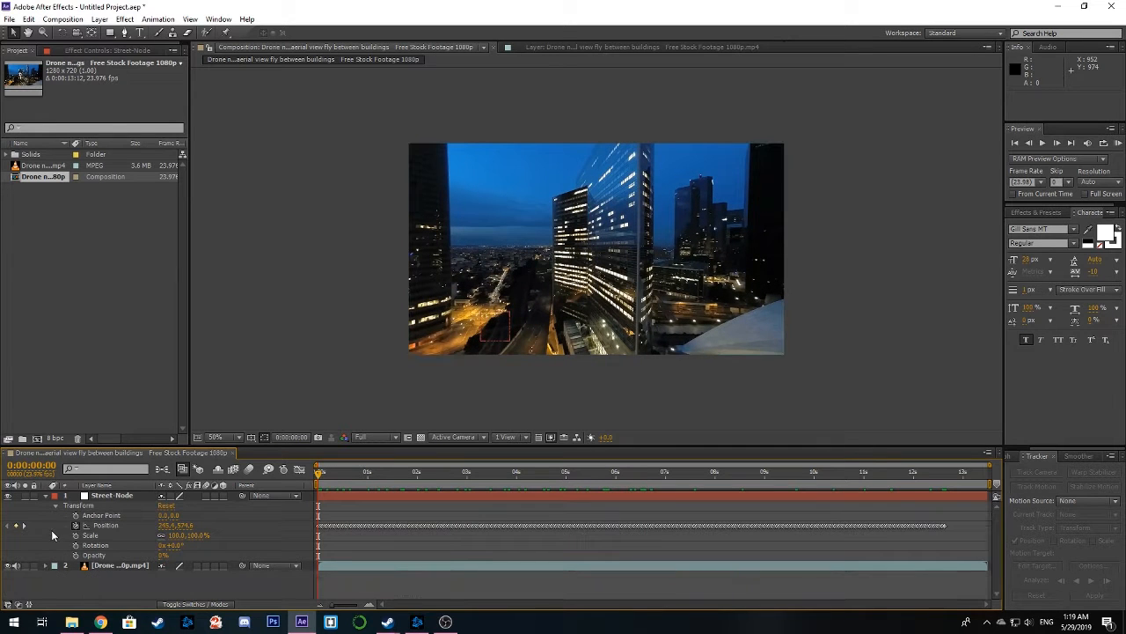
{"action": "left_click", "coordinate": [47, 496]}
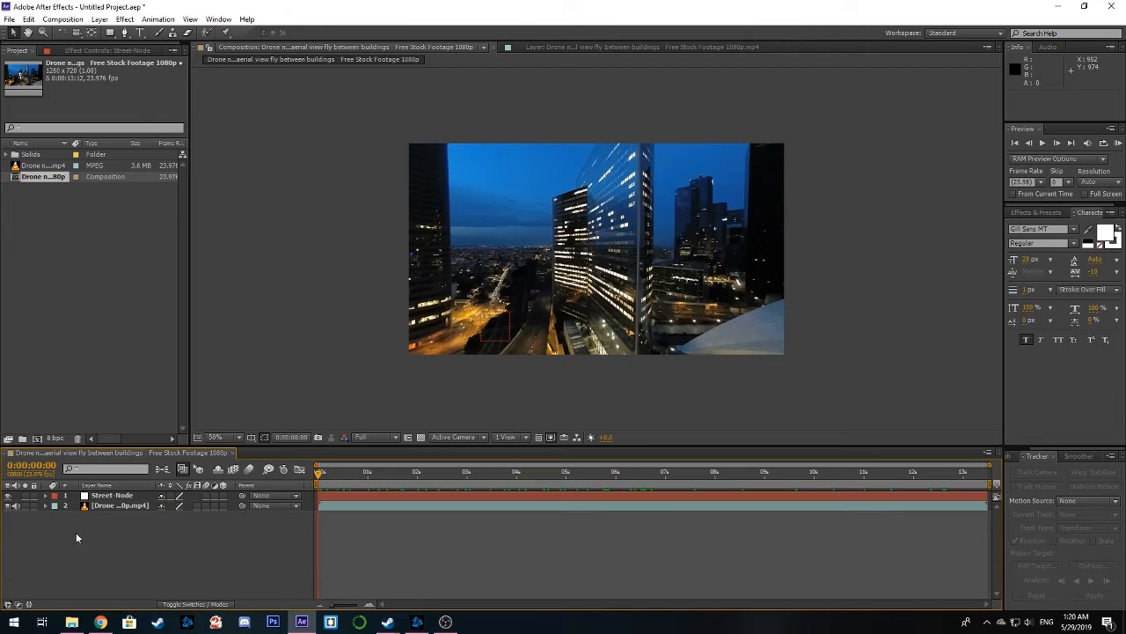
Create a new text layer reading STREET
{"action": "right_click", "coordinate": [109, 545]}
{"action": "mouse_move", "coordinate": [250, 424]}
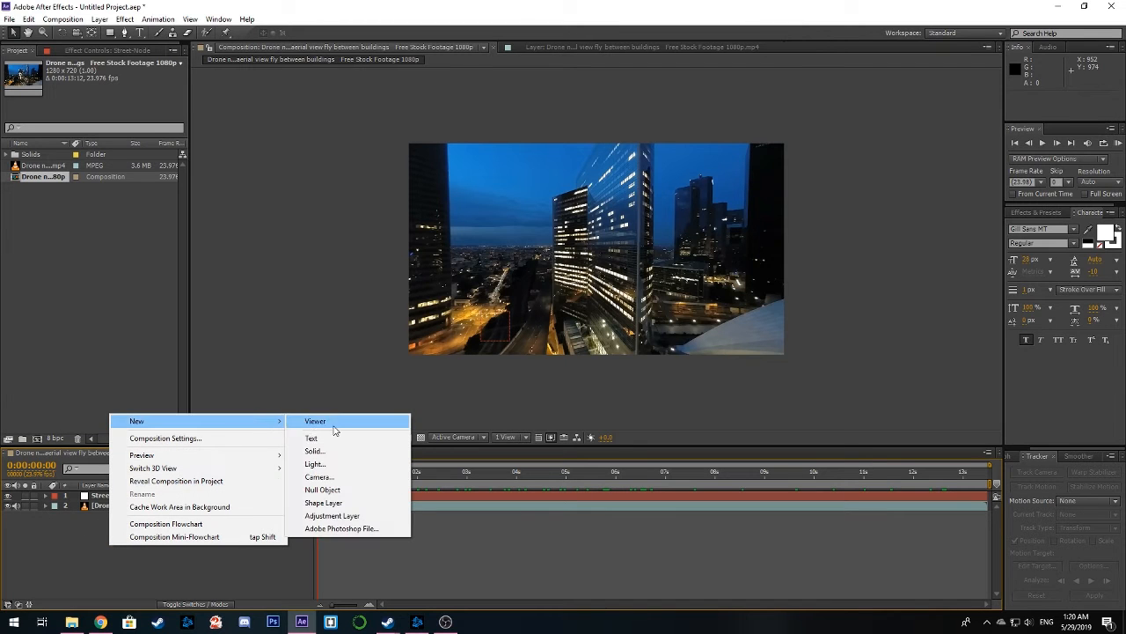
{"action": "left_click", "coordinate": [333, 439]}
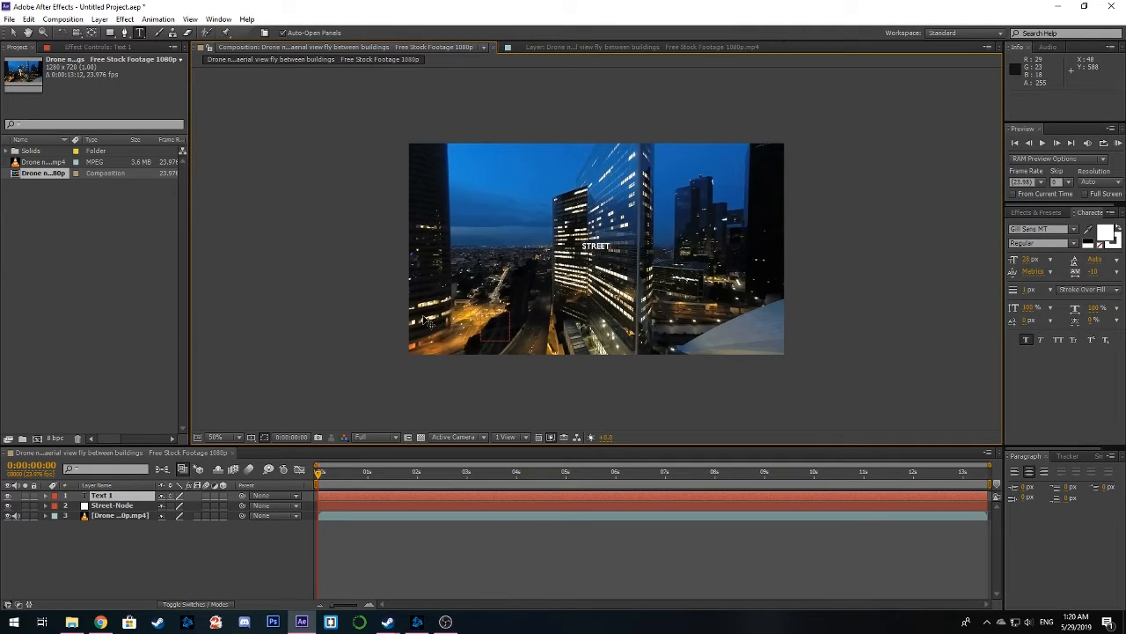
{"action": "left_click", "coordinate": [13, 32]}
Enlarge the STREET text to about 178% scale and place it above the lit street, at about 269, 516
{"action": "scroll", "coordinate": [538, 232], "scroll_direction": "up", "scroll_amount": 1}
{"action": "left_click_drag", "start_coordinate": [539, 232], "coordinate": [705, 214]}
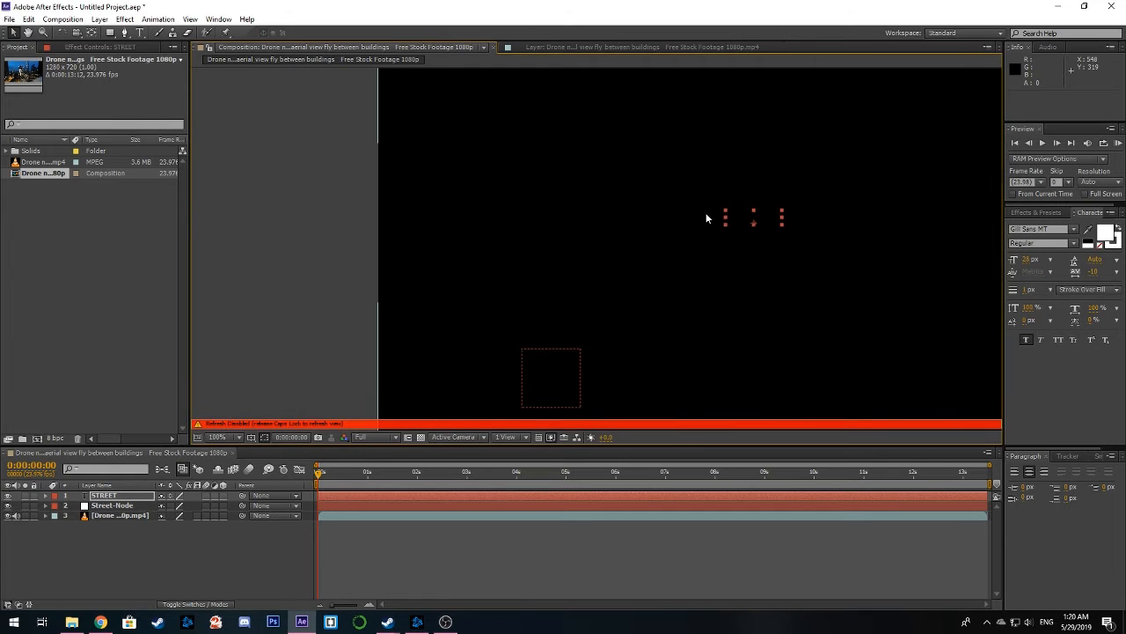
{"action": "key", "text": "Caps_Lock"}
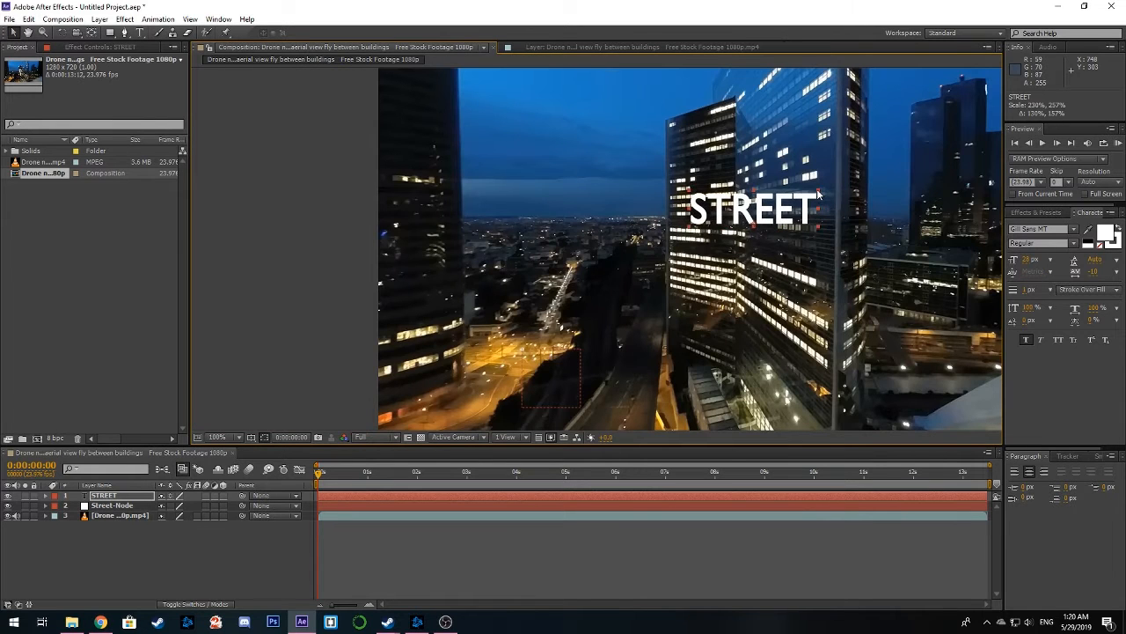
{"action": "left_click_drag", "start_coordinate": [782, 215], "coordinate": [565, 308]}
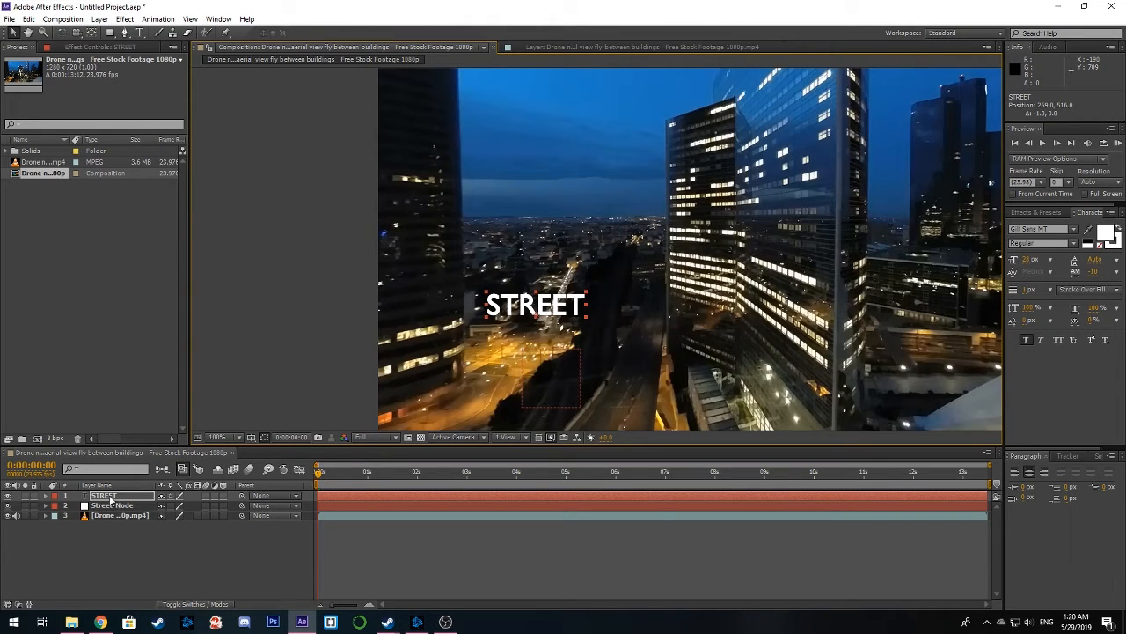
Parent the STREET text layer to Street-Node and check the transform properties of both layers
{"action": "left_click", "coordinate": [275, 498]}
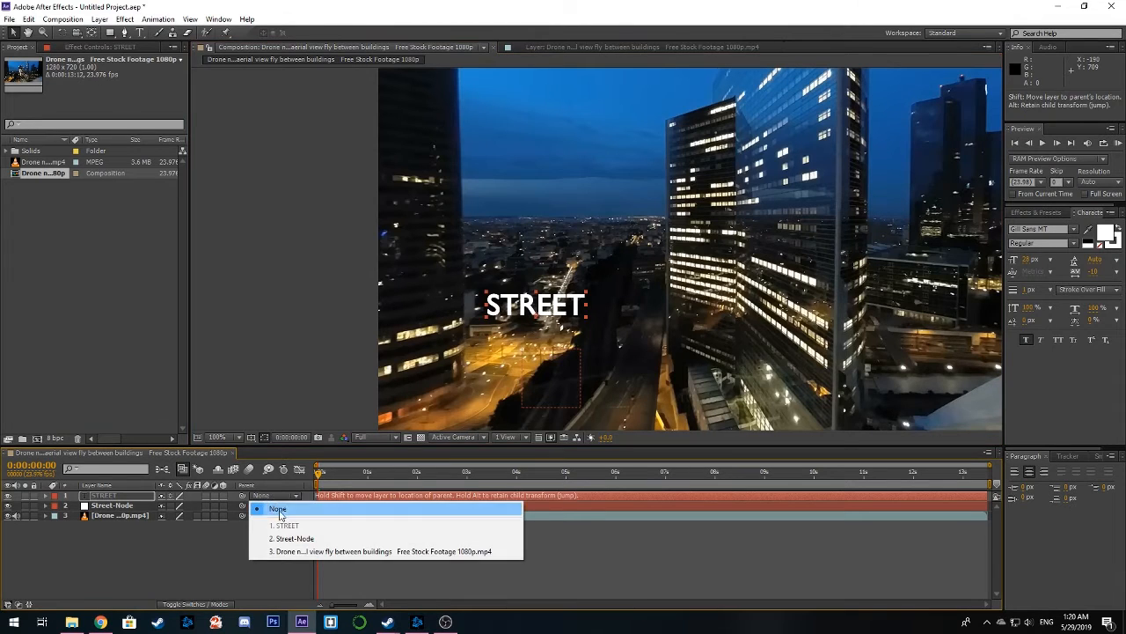
{"action": "left_click", "coordinate": [295, 538]}
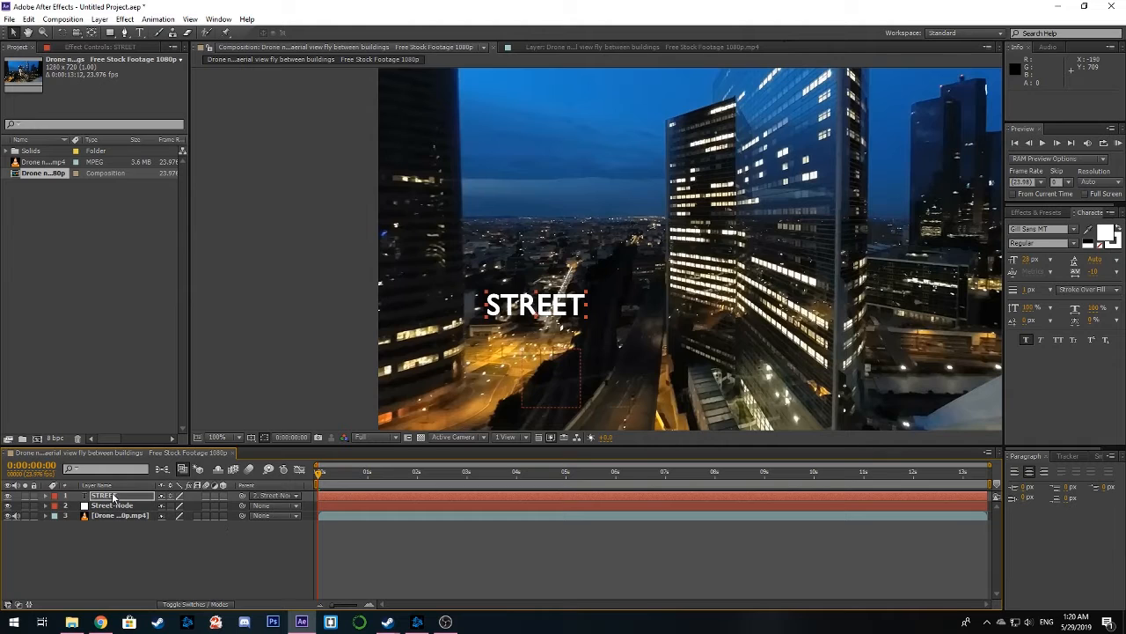
{"action": "left_click", "coordinate": [46, 495]}
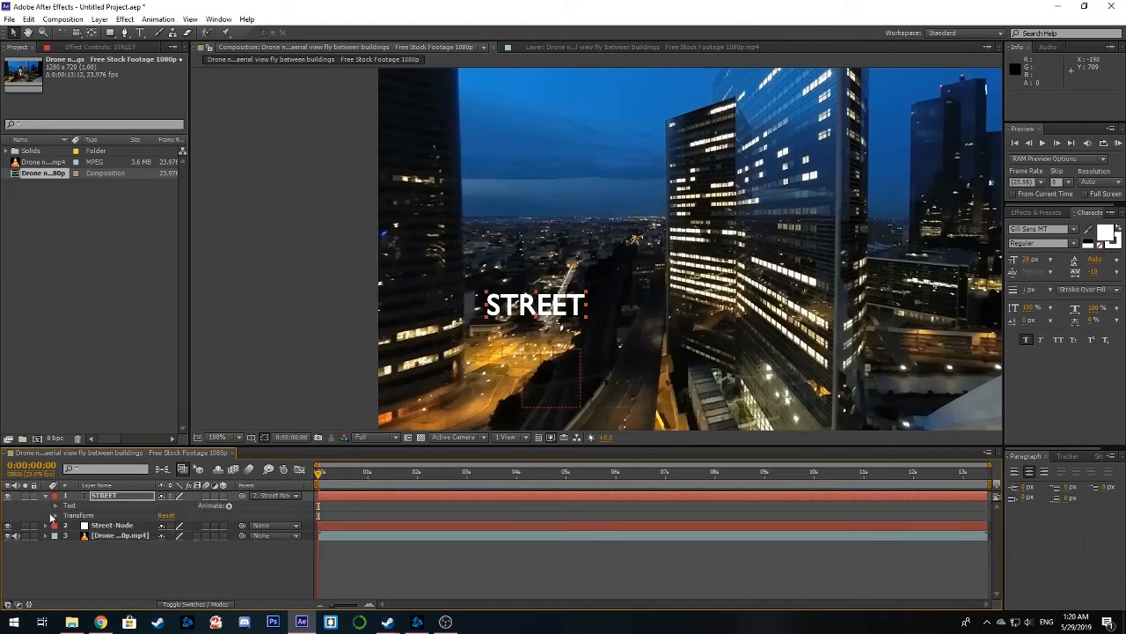
{"action": "left_click", "coordinate": [55, 516]}
{"action": "left_click", "coordinate": [54, 515]}
{"action": "left_click", "coordinate": [46, 495]}
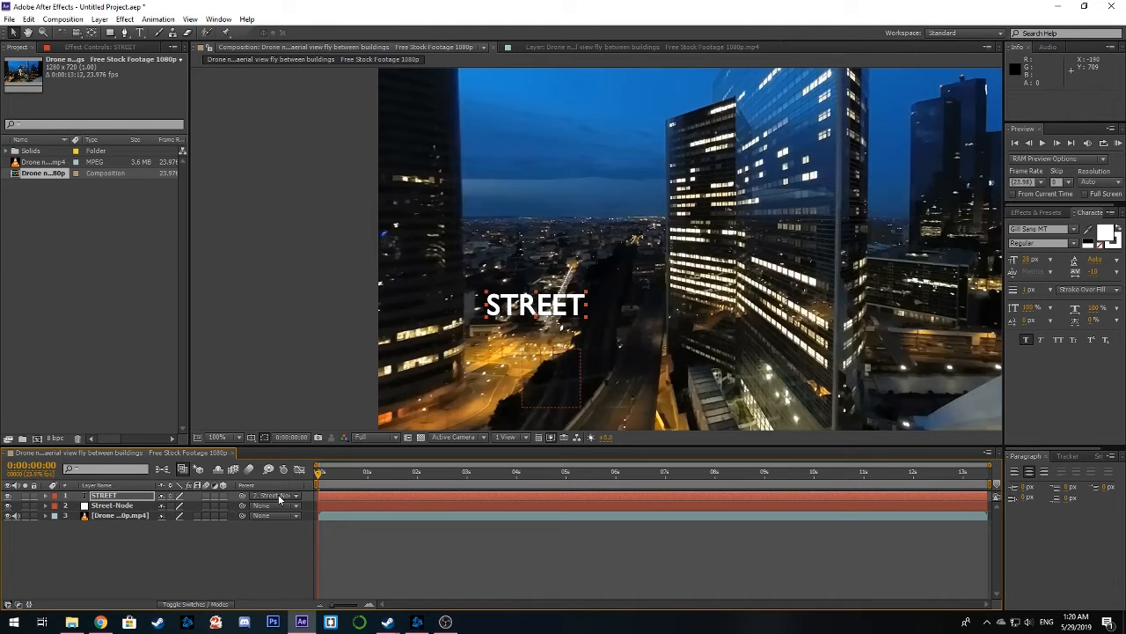
{"action": "left_click", "coordinate": [46, 507]}
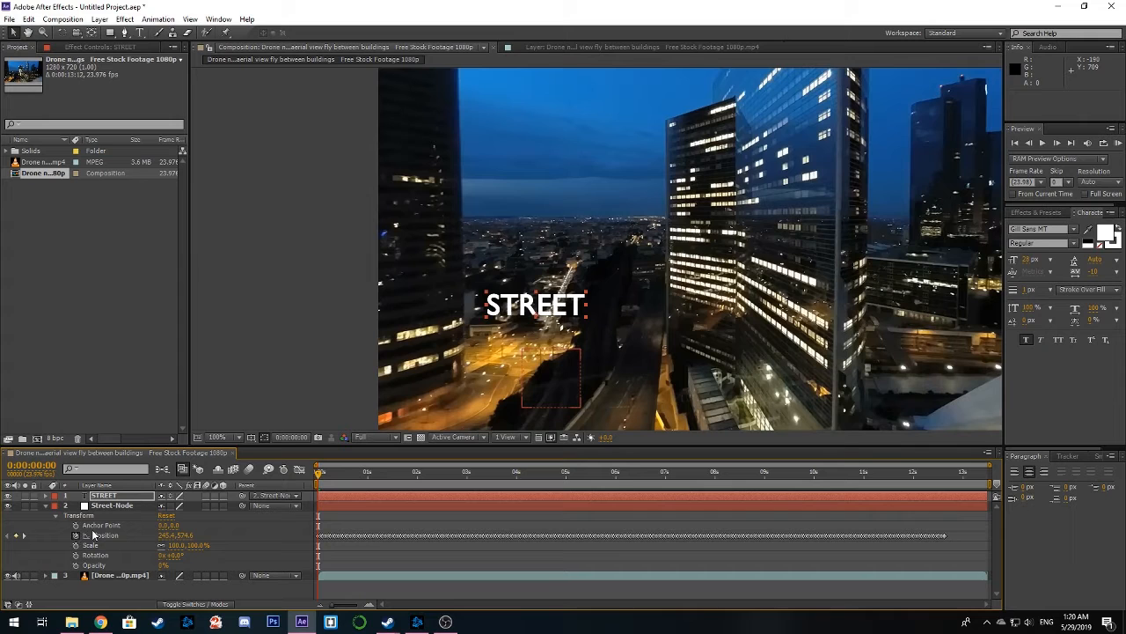
{"action": "left_click", "coordinate": [46, 506]}
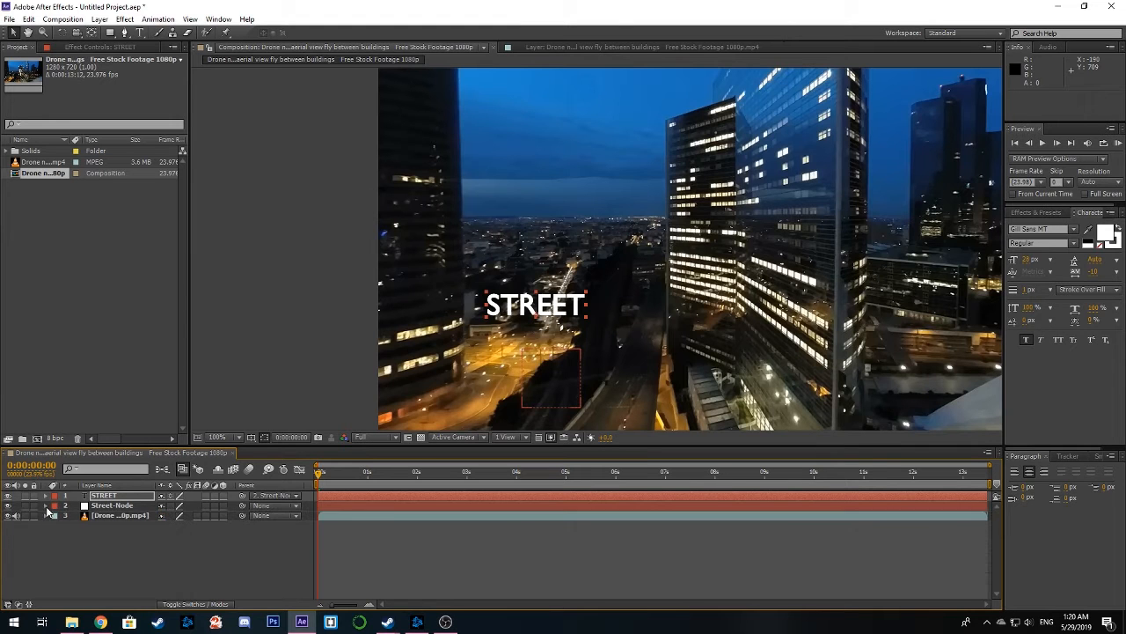
Raise the STREET text straight up to position 24.6, -101.6, with the time at 0:00:00:03
{"action": "mouse_move", "coordinate": [319, 475]}
{"action": "left_mouse_down"}
{"action": "mouse_move", "coordinate": [756, 477]}
{"action": "mouse_move", "coordinate": [324, 475]}
{"action": "left_mouse_up"}
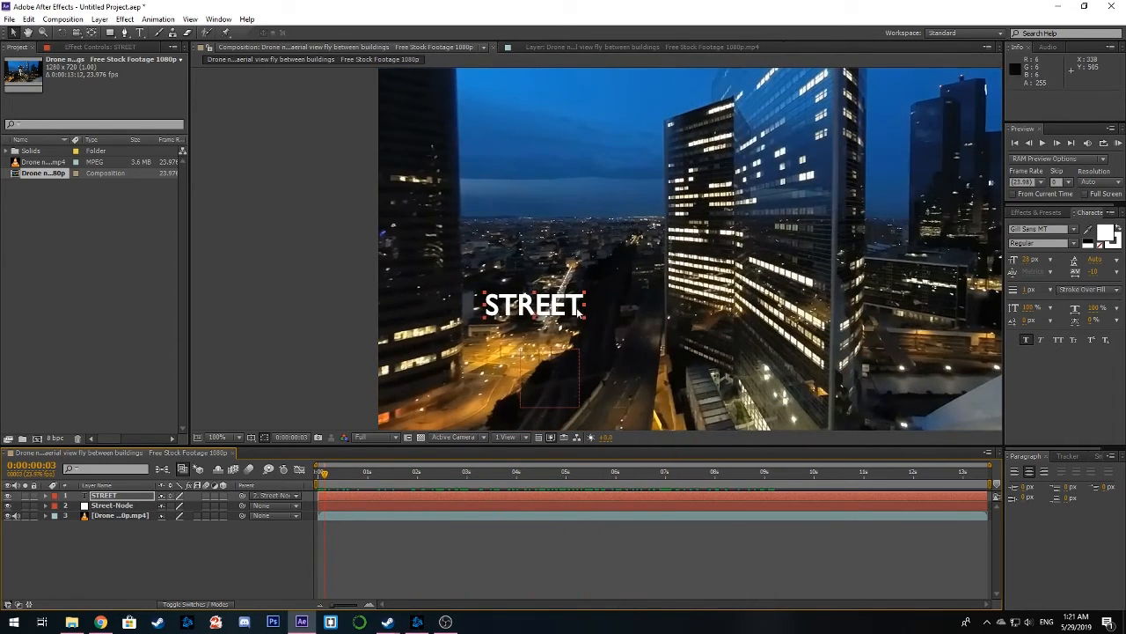
{"action": "left_click_drag", "start_coordinate": [579, 311], "coordinate": [578, 286]}
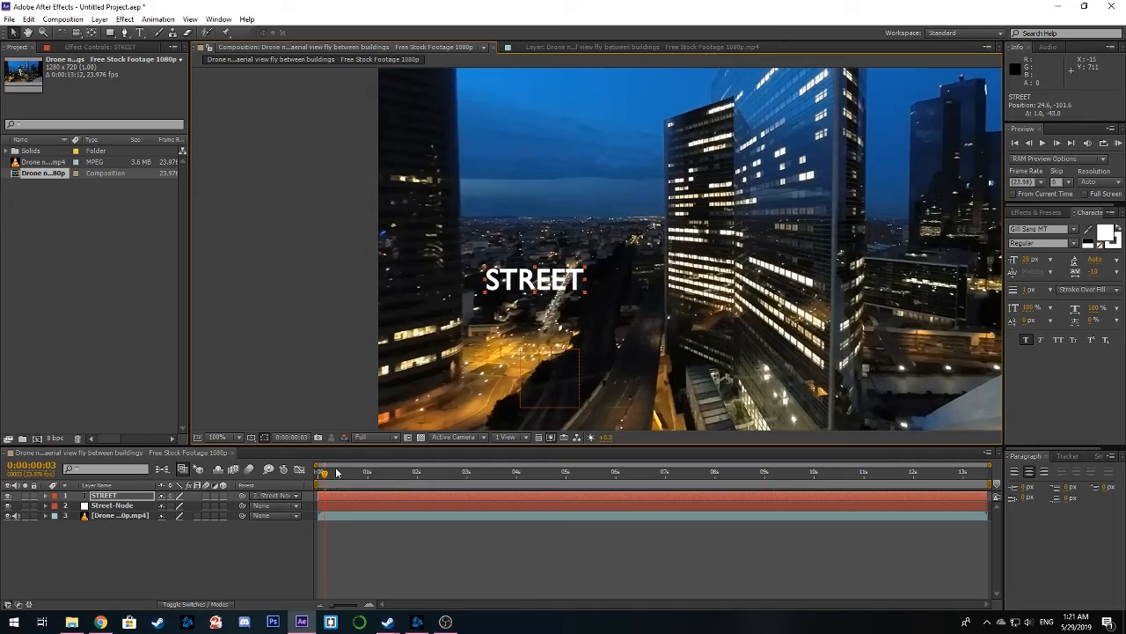
Fade out the STREET text with Opacity keyframes of 100% at 0:00:08:11 and 0% at 0:00:08:15
{"action": "left_click_drag", "start_coordinate": [324, 478], "coordinate": [737, 476]}
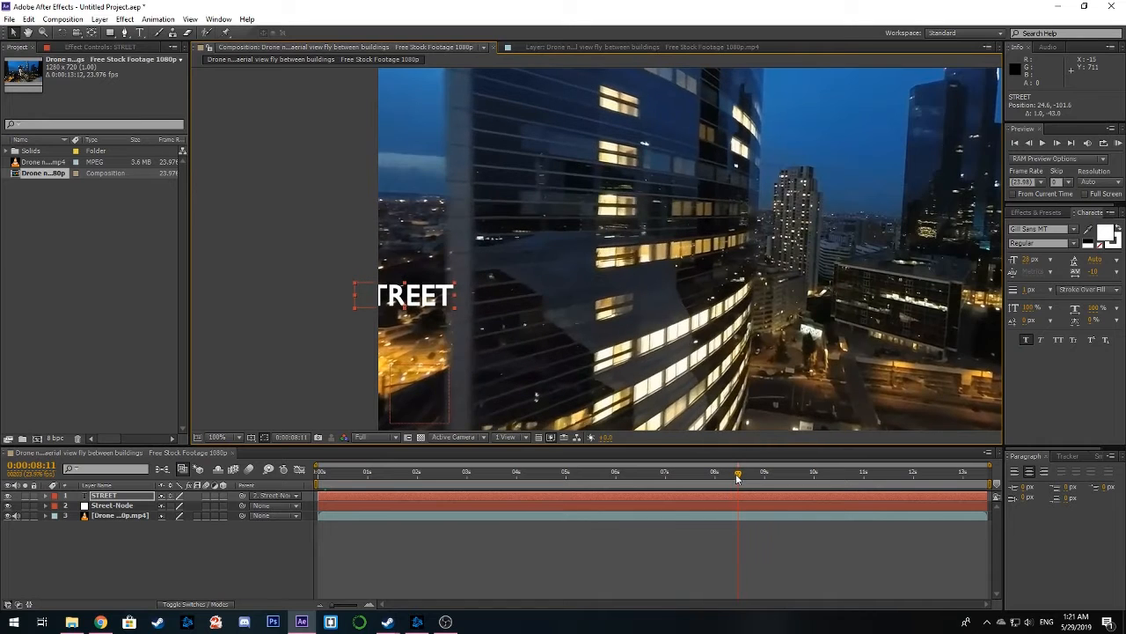
{"action": "left_click", "coordinate": [46, 496]}
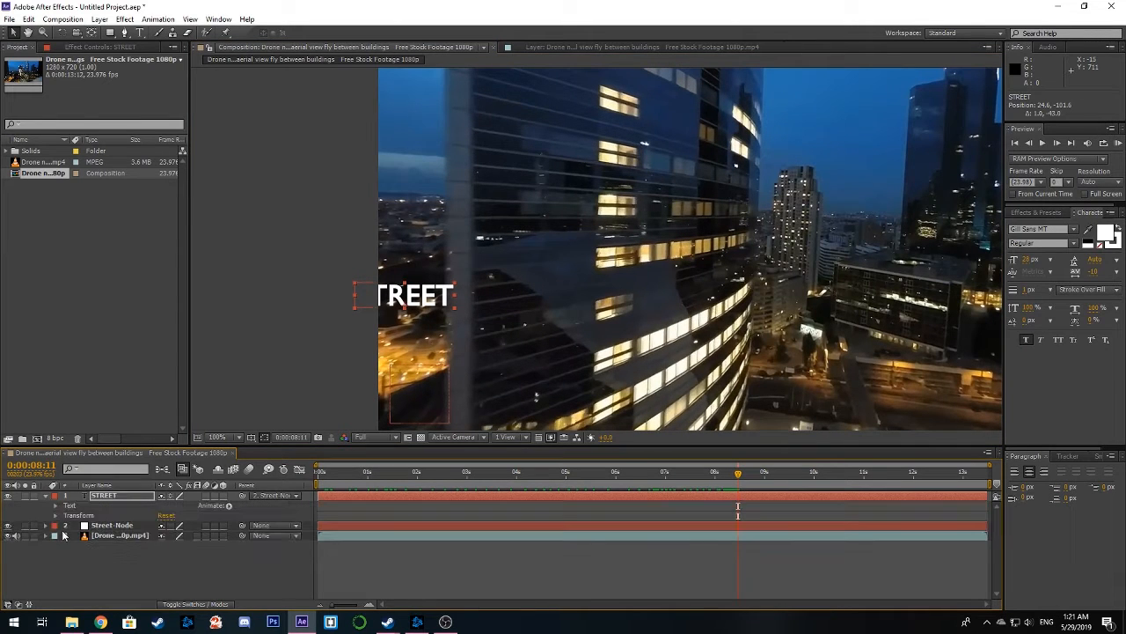
{"action": "left_click", "coordinate": [56, 514]}
{"action": "left_click", "coordinate": [76, 565]}
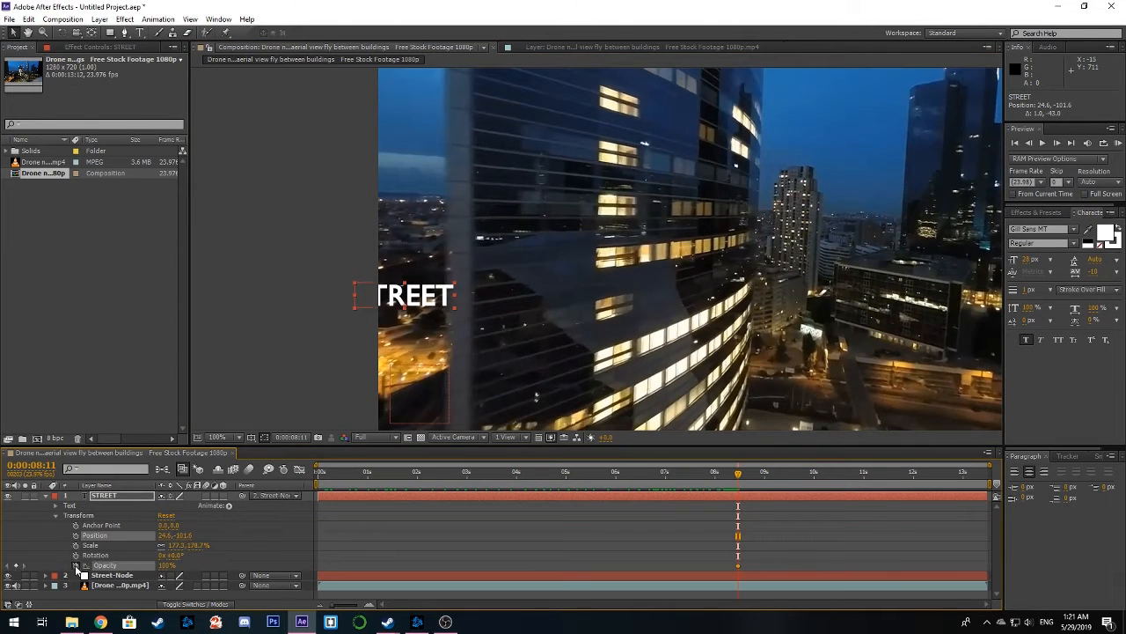
{"action": "left_click_drag", "start_coordinate": [737, 479], "coordinate": [747, 477]}
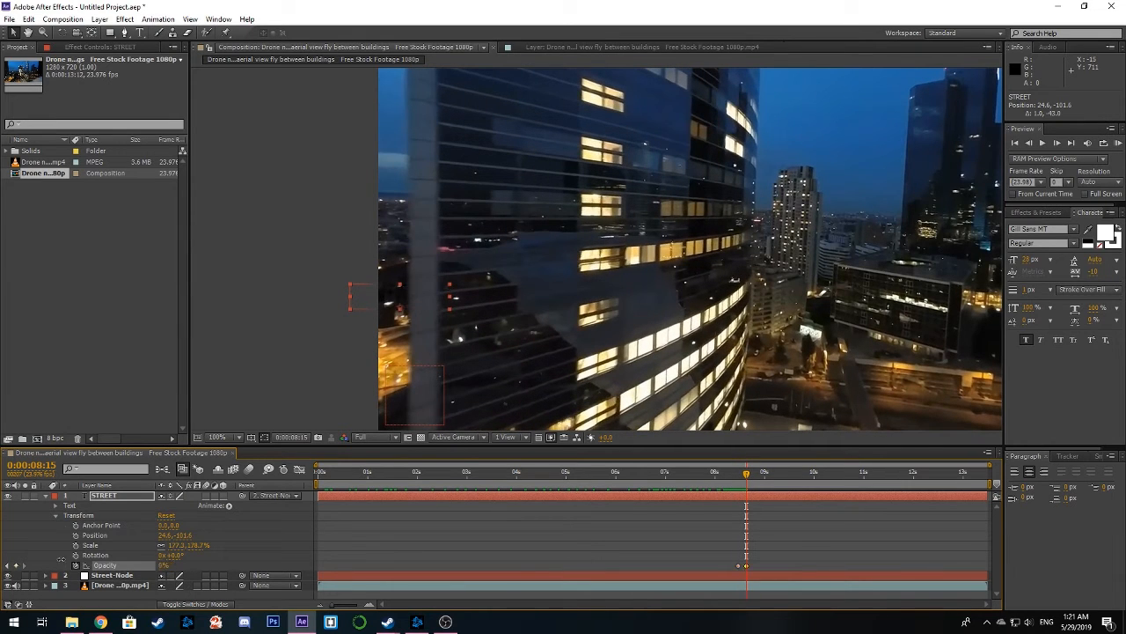
Play a RAM preview of the composition from the start to check the tracked text
{"action": "left_click_drag", "start_coordinate": [745, 478], "coordinate": [314, 460]}
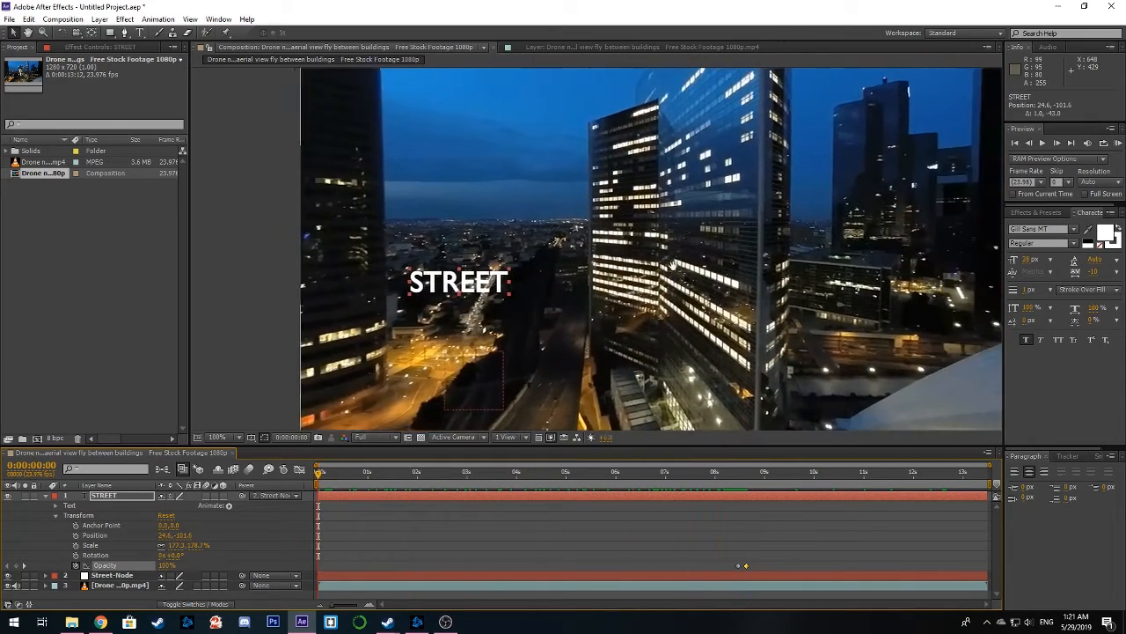
{"action": "left_click", "coordinate": [1119, 144]}
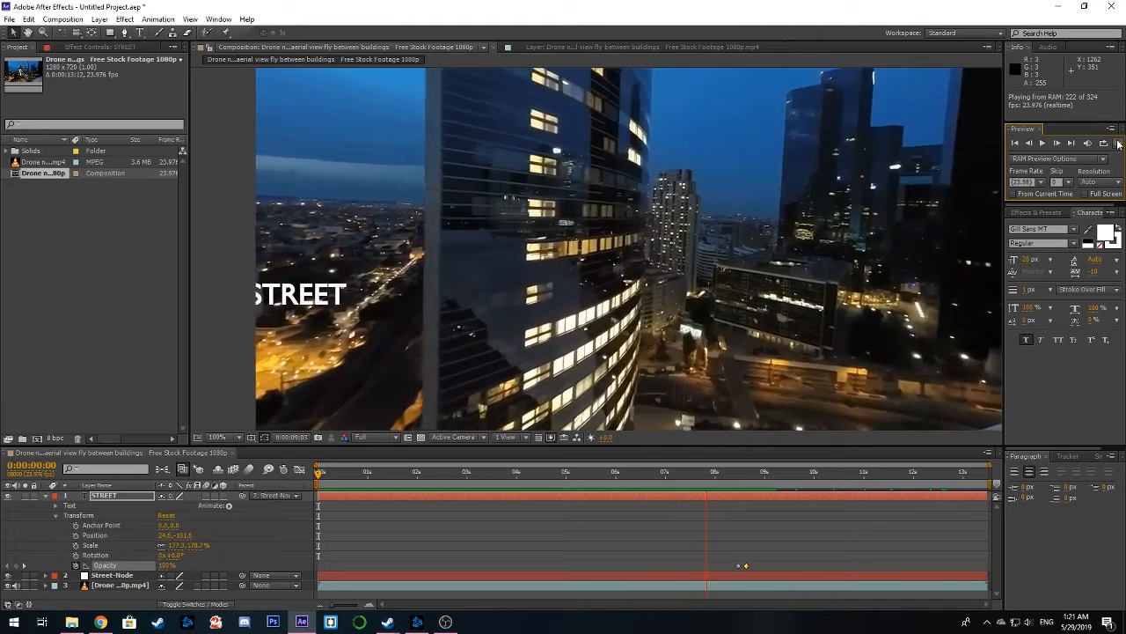
{"action": "left_click", "coordinate": [1119, 144]}
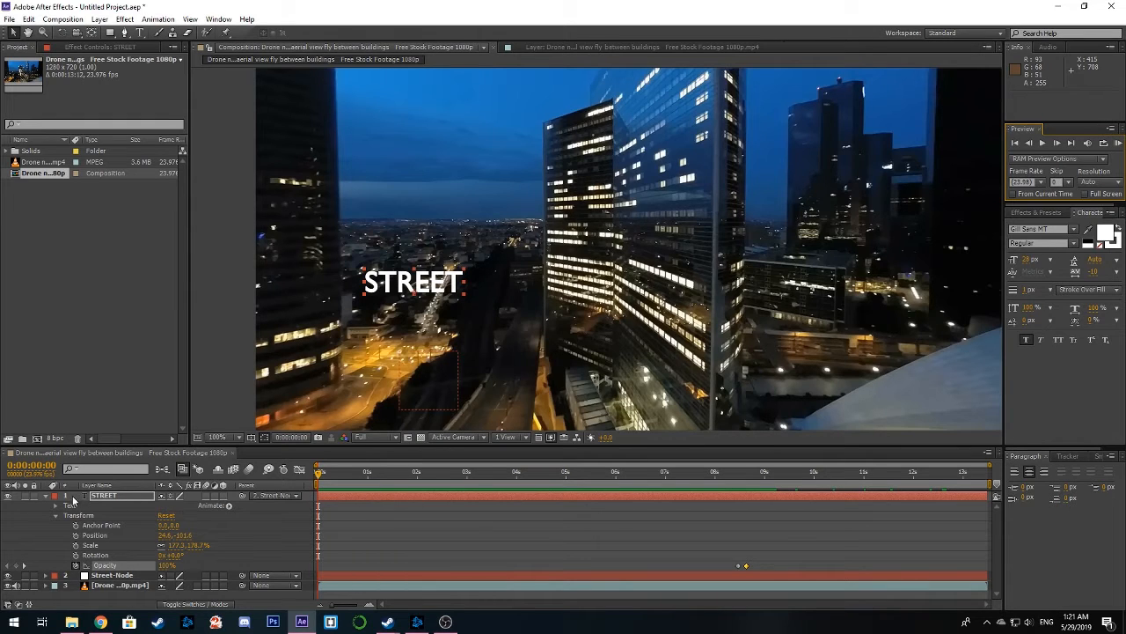
Display Street-Node's Position in the Graph Editor and select its keyframes from the start to just past 9 seconds
{"action": "left_click", "coordinate": [47, 497]}
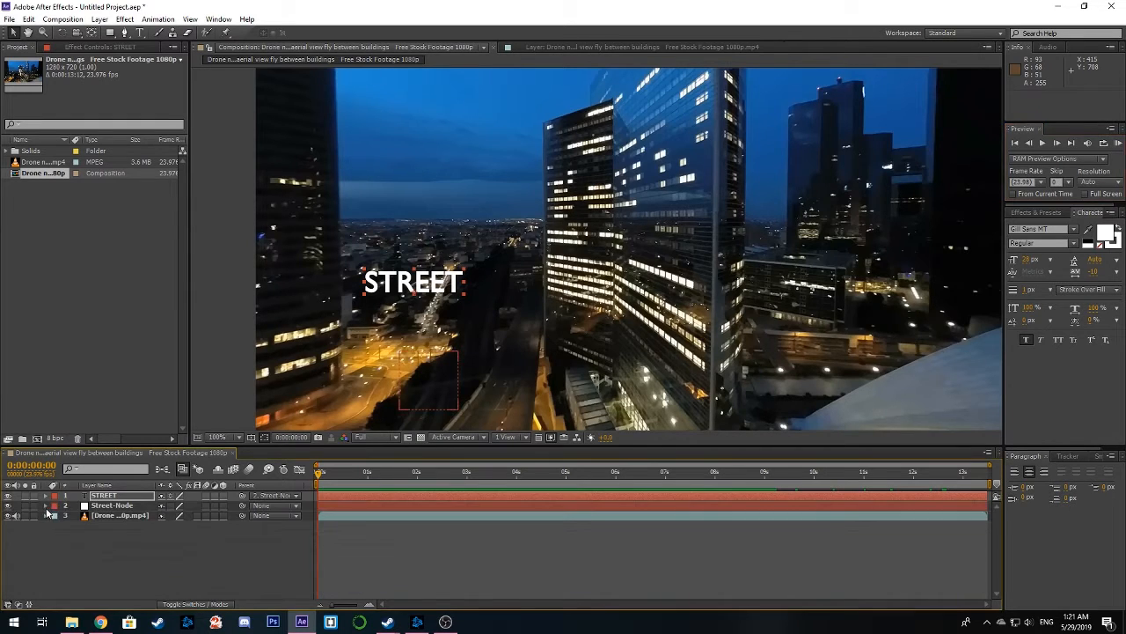
{"action": "left_click", "coordinate": [46, 505]}
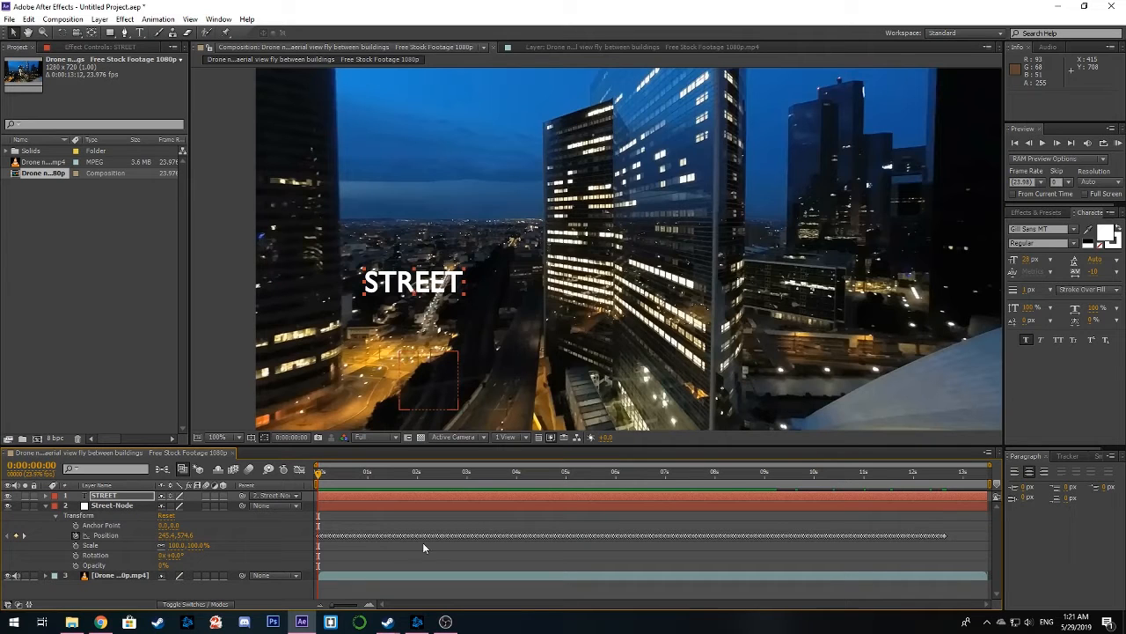
{"action": "left_click", "coordinate": [299, 471]}
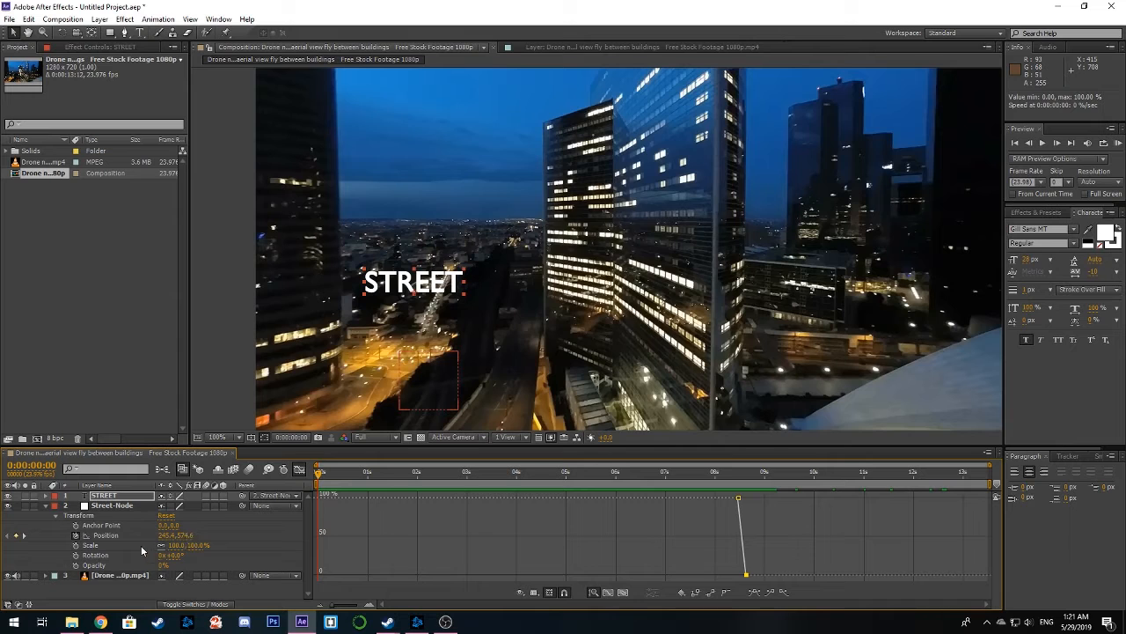
{"action": "left_click", "coordinate": [99, 538]}
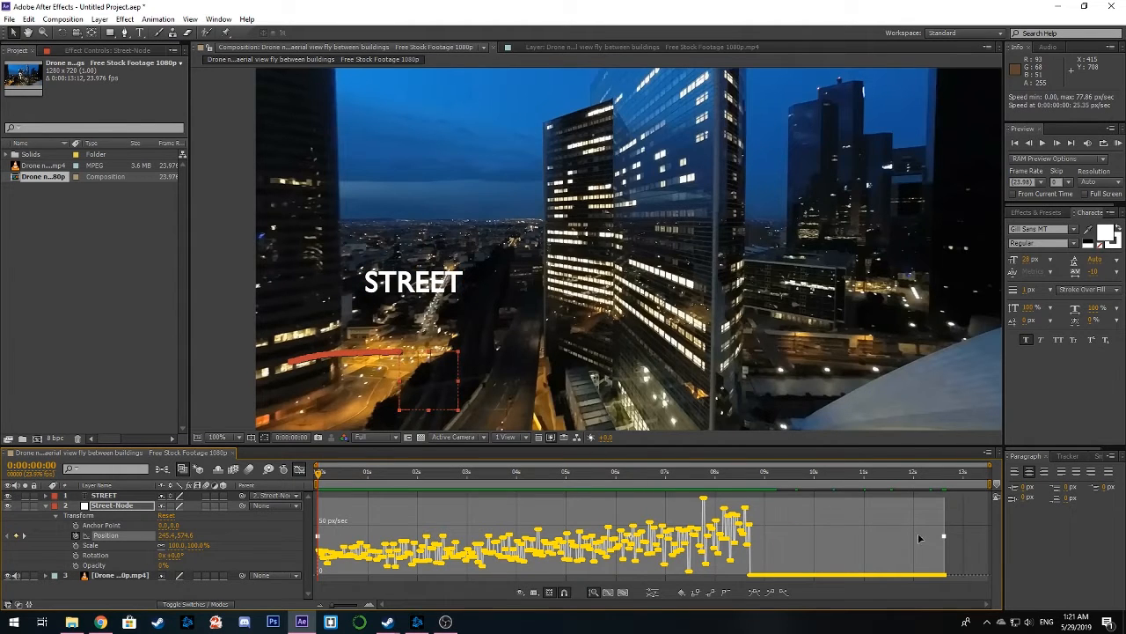
{"action": "left_click", "coordinate": [782, 494]}
{"action": "left_click_drag", "start_coordinate": [714, 520], "coordinate": [317, 583]}
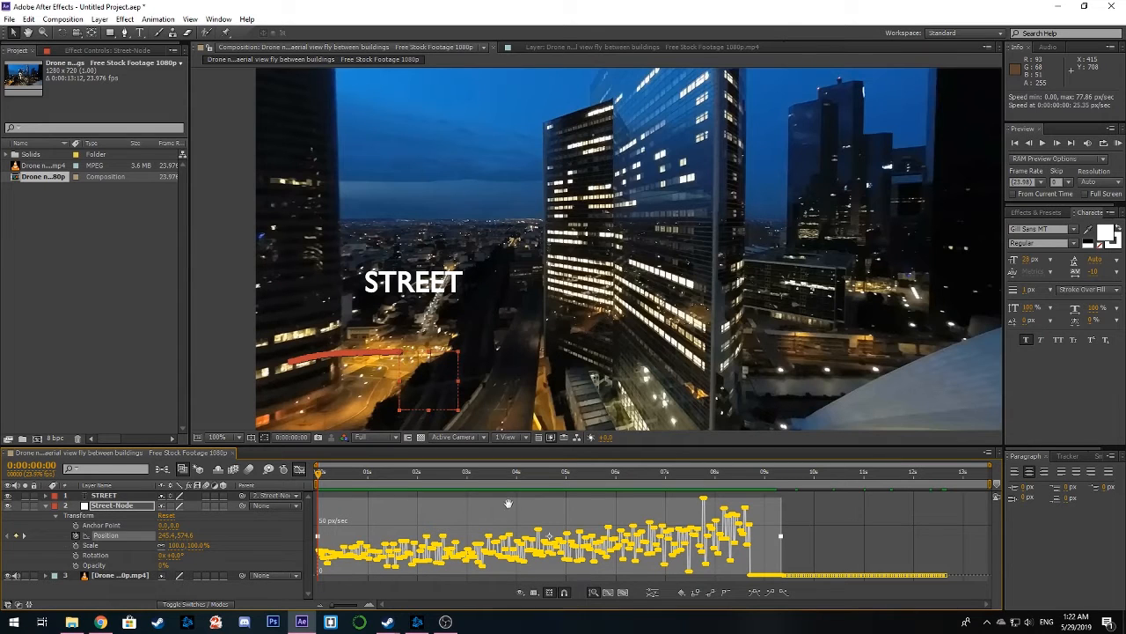
Apply the Smoother to the selected Position keyframes using Spatial Path with a tolerance of 1
{"action": "left_click", "coordinate": [218, 20]}
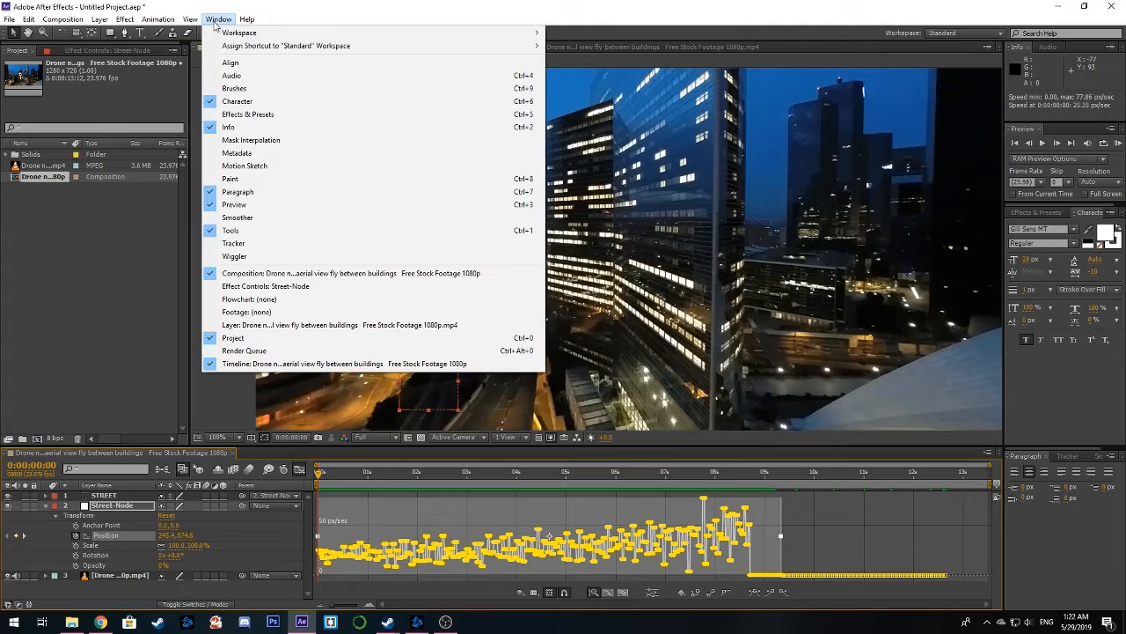
{"action": "left_click", "coordinate": [251, 220]}
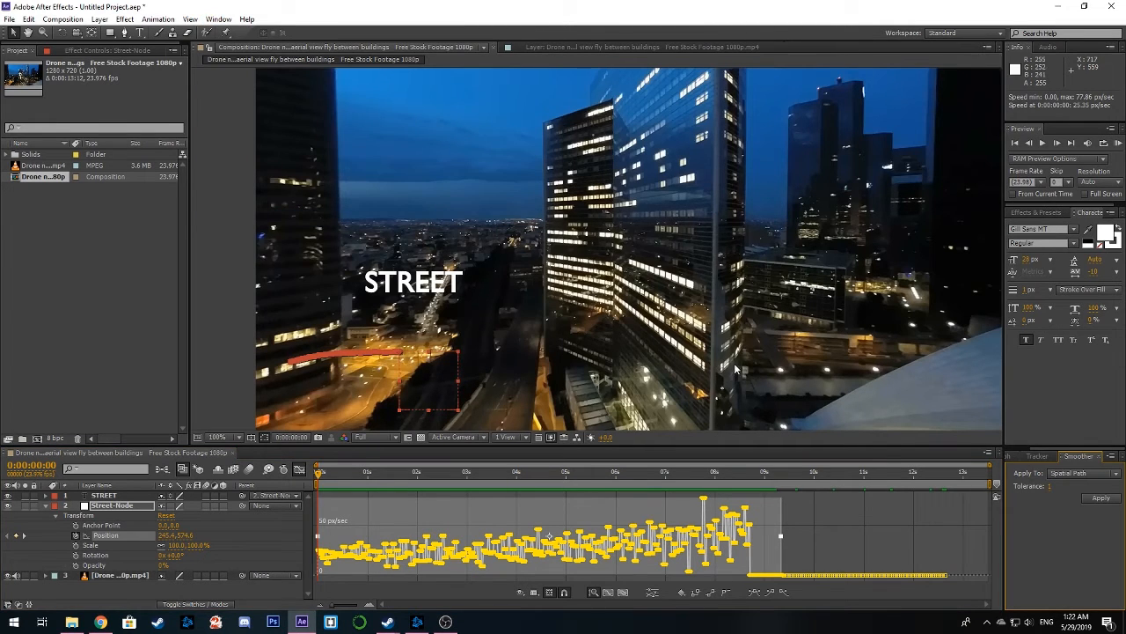
{"action": "left_click", "coordinate": [1105, 500]}
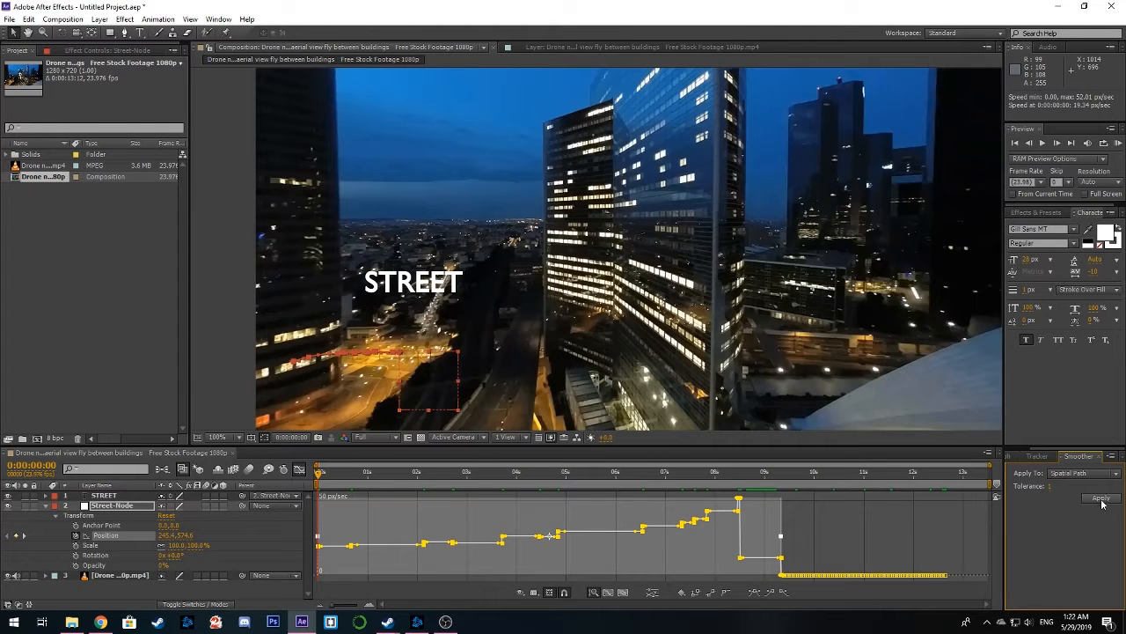
Leave the Graph Editor and shift both STREET Opacity keyframes earlier so the fade ends at 0:00:08:12
{"action": "left_click_drag", "start_coordinate": [444, 478], "coordinate": [738, 511]}
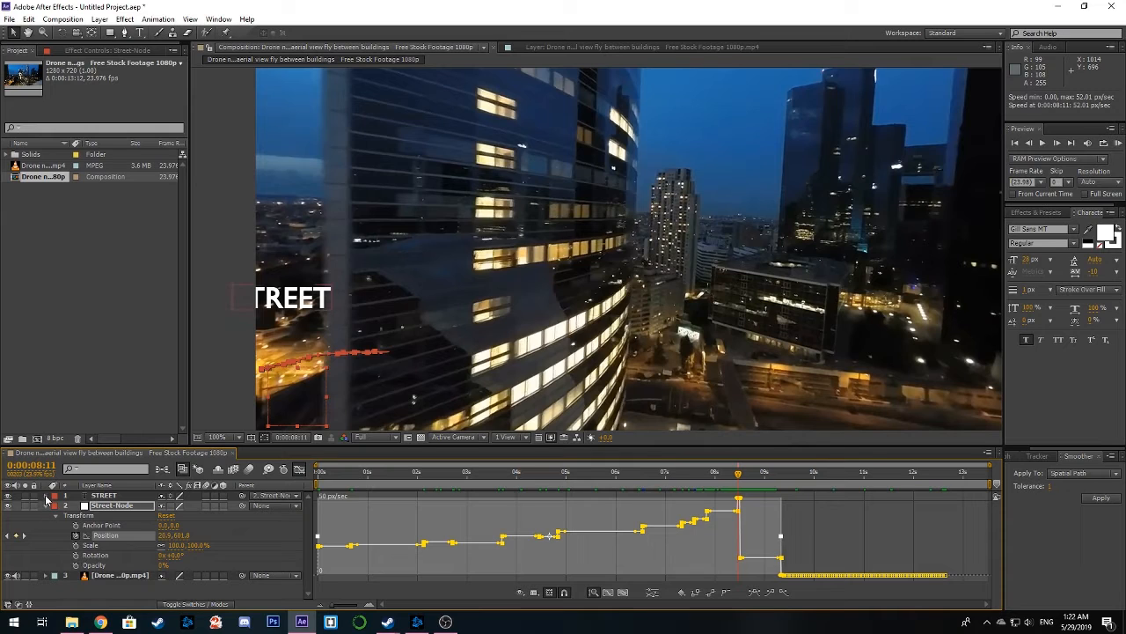
{"action": "left_click", "coordinate": [46, 497]}
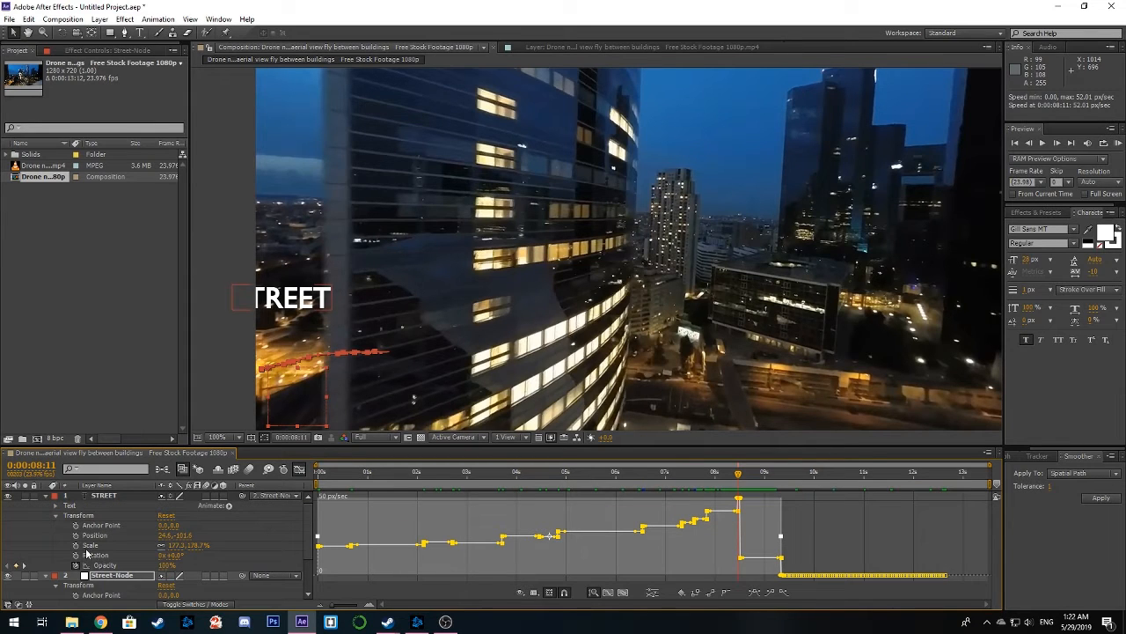
{"action": "left_click", "coordinate": [299, 468]}
{"action": "left_click_drag", "start_coordinate": [752, 563], "coordinate": [740, 568]}
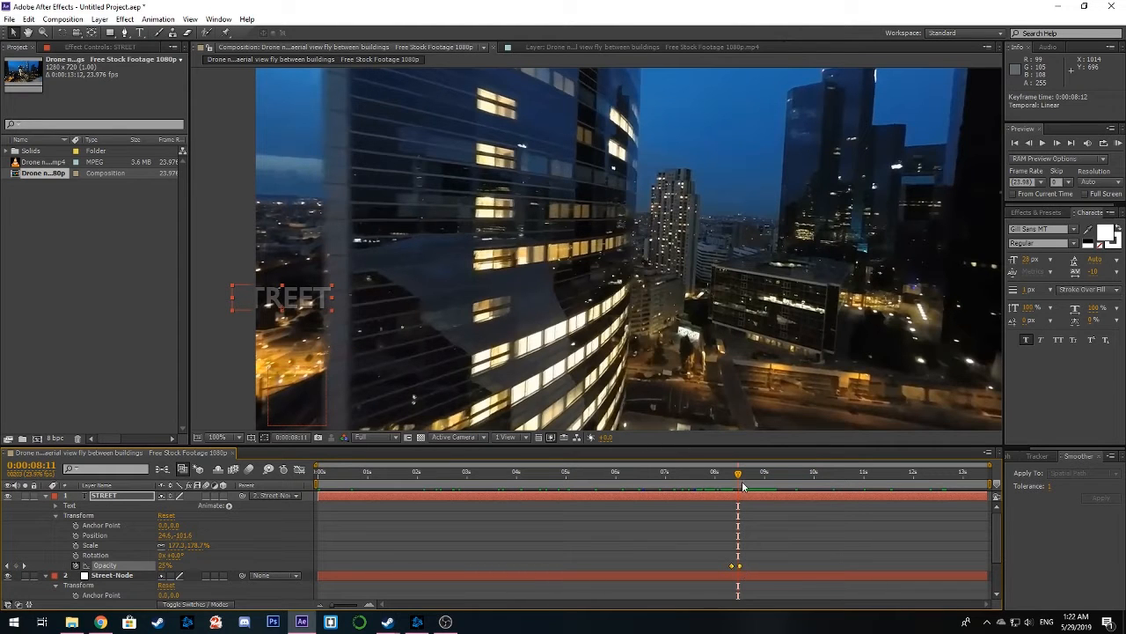
Collapse the STREET and Street-Node layers and play a RAM preview of the composition from the start
{"action": "left_click_drag", "start_coordinate": [739, 478], "coordinate": [296, 490]}
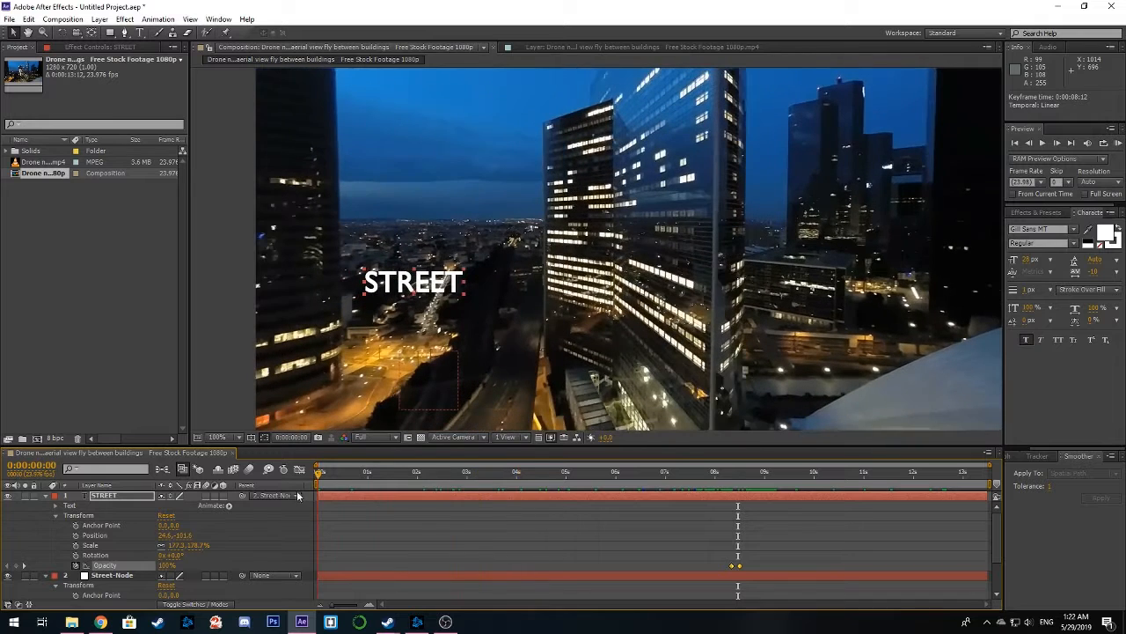
{"action": "left_click", "coordinate": [45, 495]}
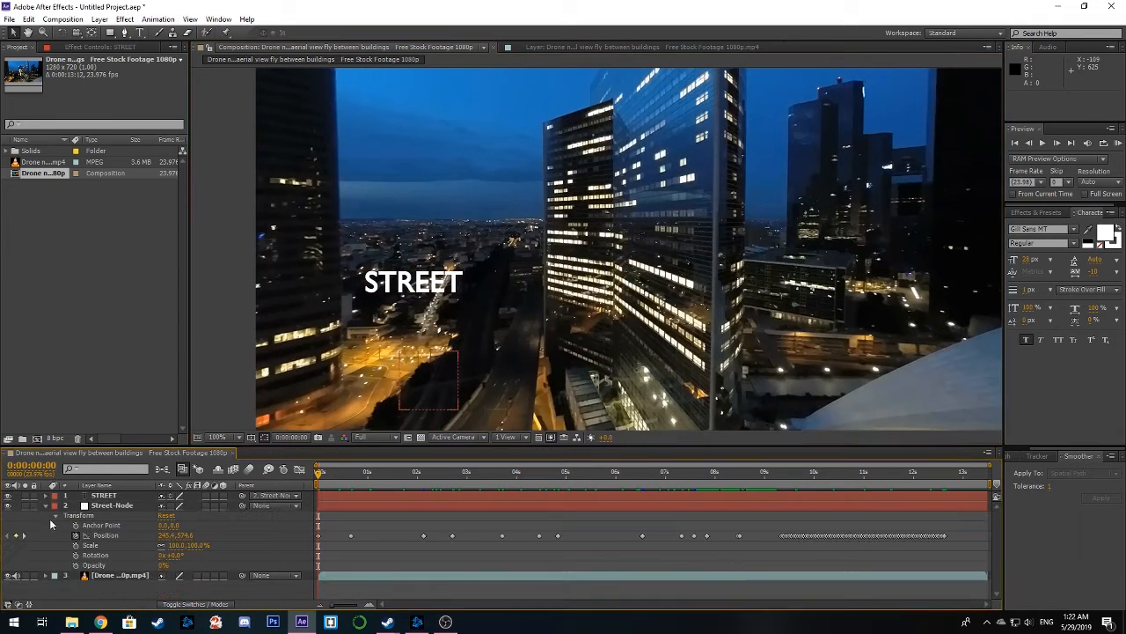
{"action": "left_click", "coordinate": [45, 507]}
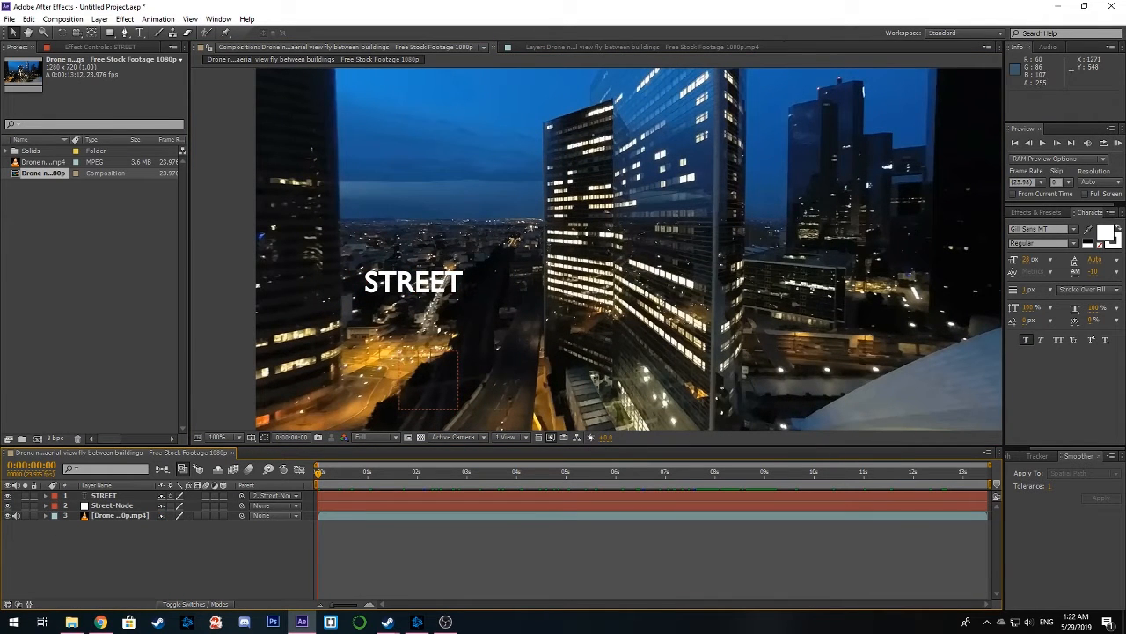
{"action": "left_click", "coordinate": [1117, 143]}
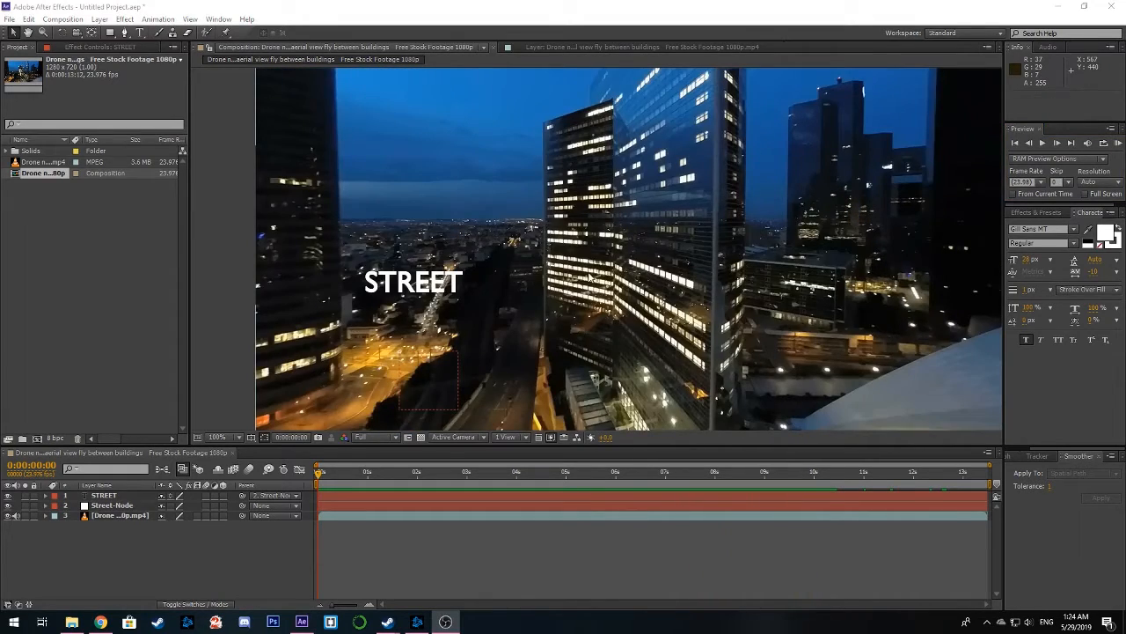
Create a new white solid at the composition size of 1280 × 720 px
{"action": "left_click_drag", "start_coordinate": [583, 261], "coordinate": [553, 281]}
{"action": "left_click_drag", "start_coordinate": [320, 331], "coordinate": [349, 293]}
{"action": "scroll", "coordinate": [404, 299], "scroll_direction": "down", "scroll_amount": 2}
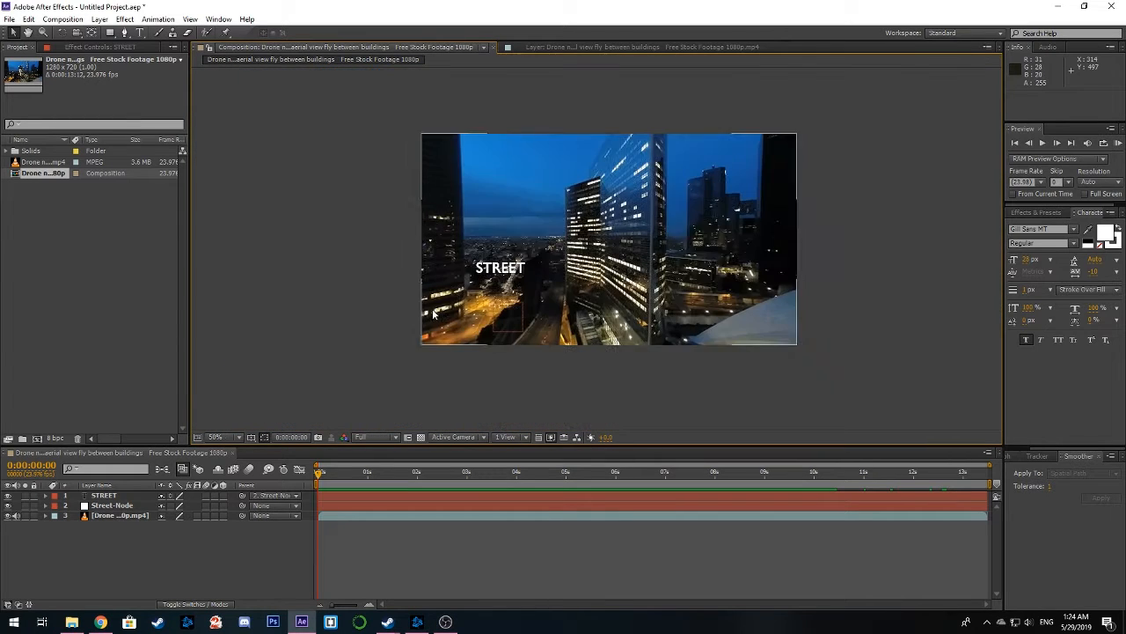
{"action": "right_click", "coordinate": [202, 543]}
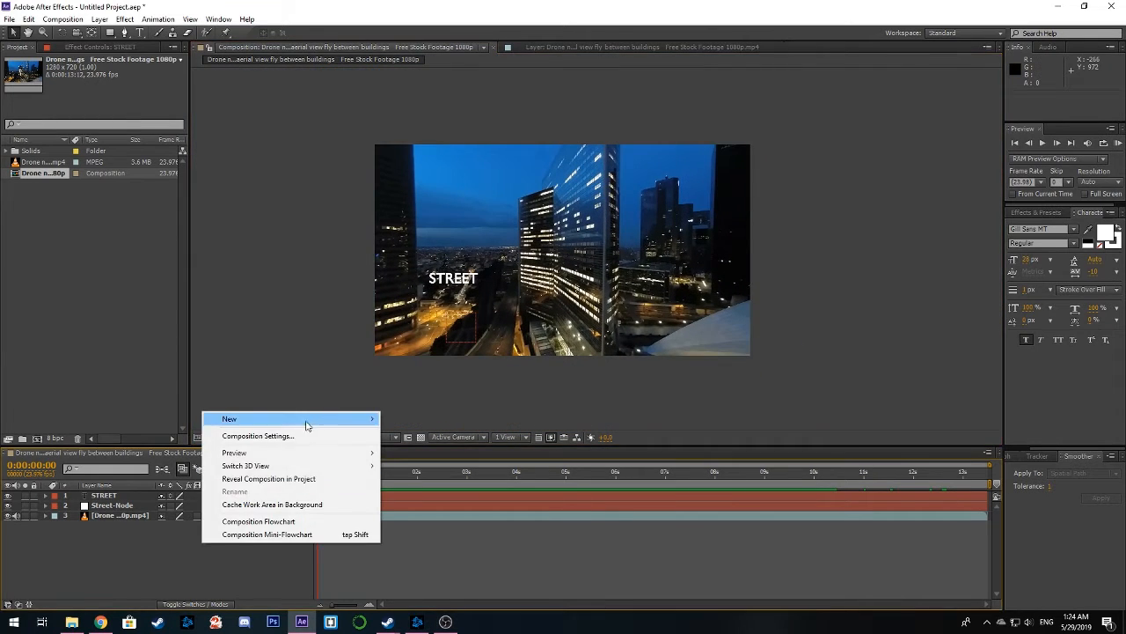
{"action": "mouse_move", "coordinate": [333, 420]}
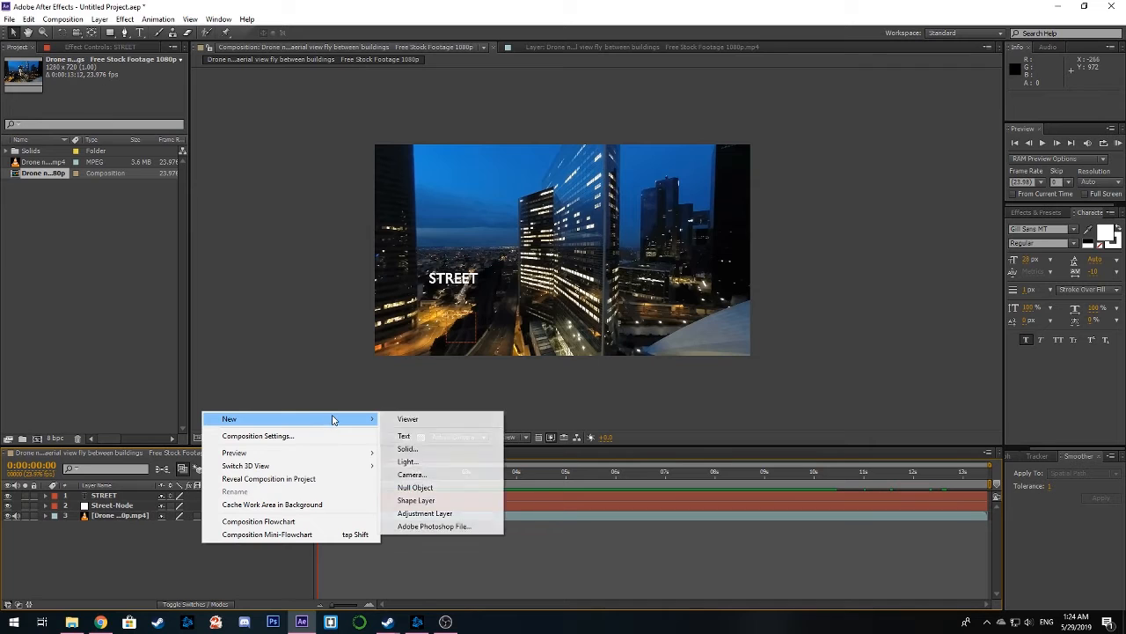
{"action": "left_click", "coordinate": [426, 450]}
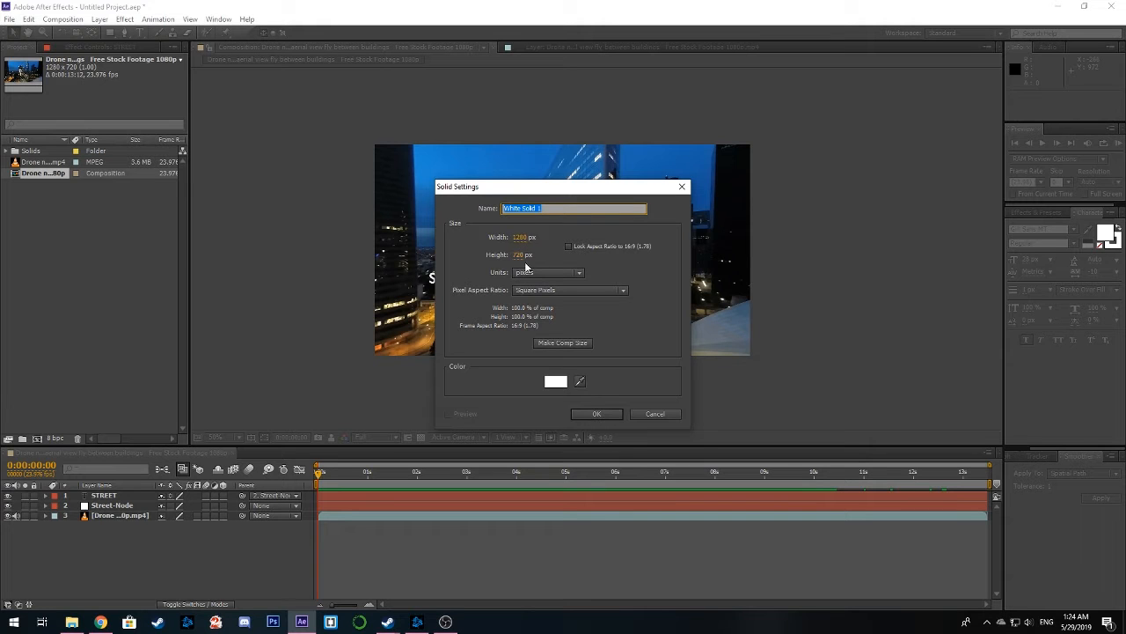
{"action": "left_click", "coordinate": [597, 414]}
With the white solid hidden, draw a rectangular underline mask about 150 × 2 px beneath the STREET text, and show the solid again
{"action": "scroll", "coordinate": [506, 234], "scroll_direction": "up", "scroll_amount": 1}
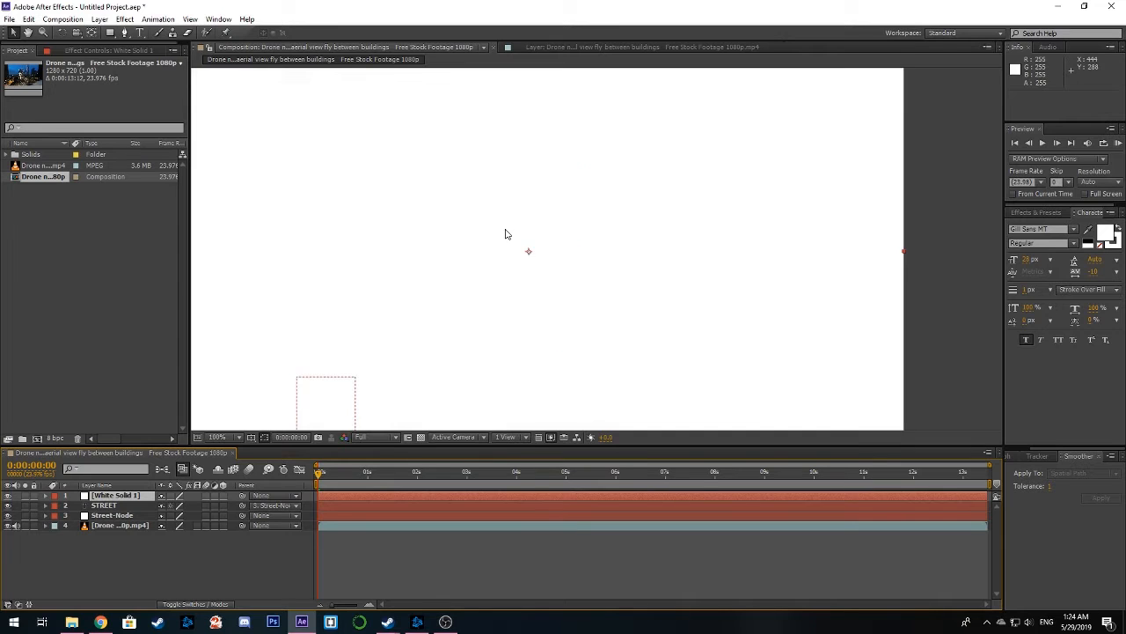
{"action": "left_click_drag", "start_coordinate": [506, 234], "coordinate": [590, 225]}
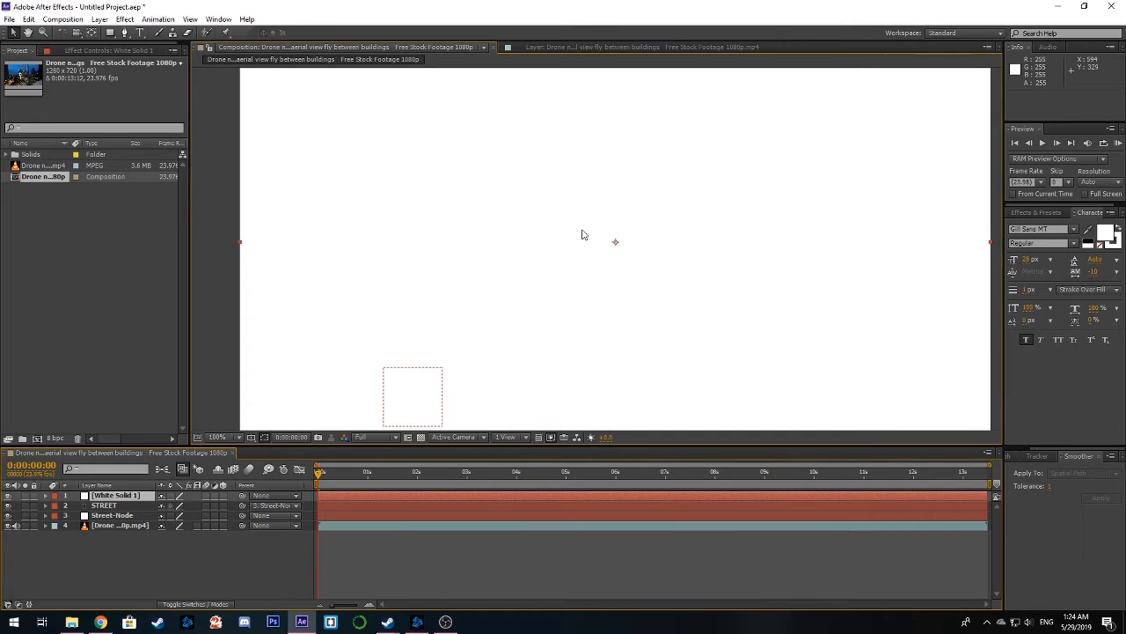
{"action": "left_click", "coordinate": [8, 496]}
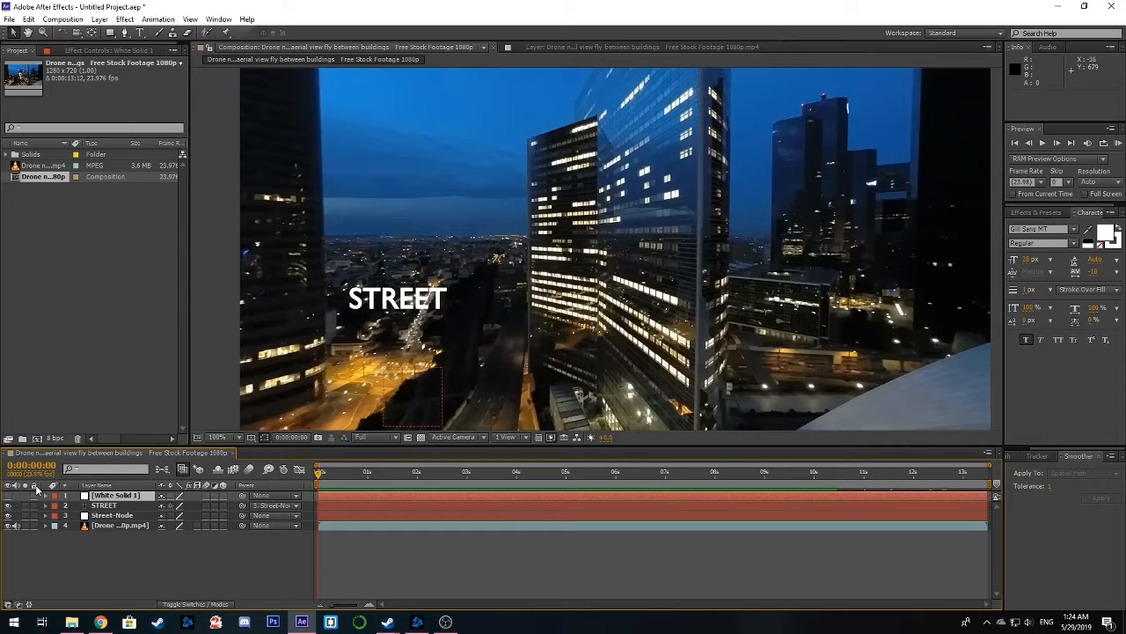
{"action": "left_click", "coordinate": [111, 34]}
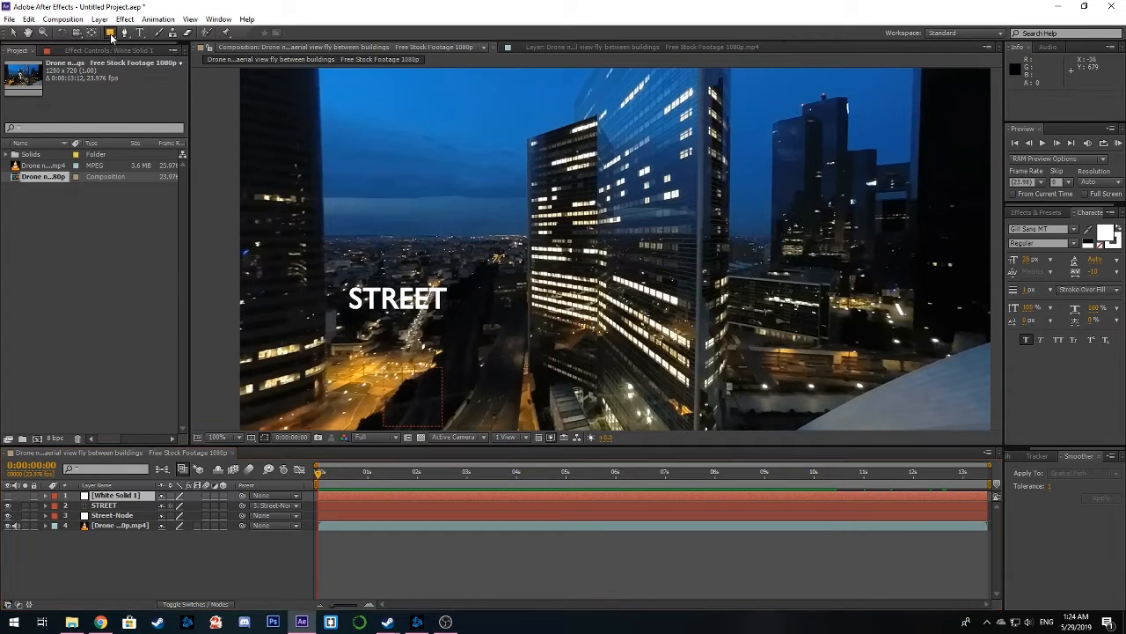
{"action": "scroll", "coordinate": [543, 209], "scroll_direction": "up", "scroll_amount": 5}
{"action": "scroll", "coordinate": [543, 209], "scroll_direction": "up", "scroll_amount": 3}
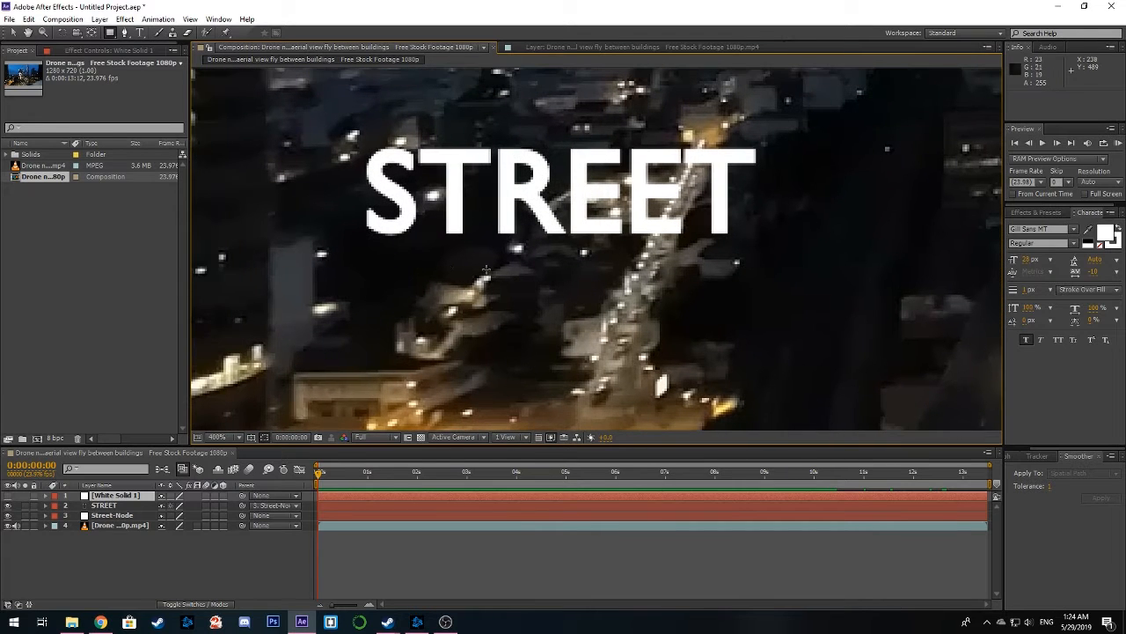
{"action": "left_click_drag", "start_coordinate": [485, 268], "coordinate": [516, 229]}
{"action": "left_click_drag", "start_coordinate": [413, 205], "coordinate": [760, 208]}
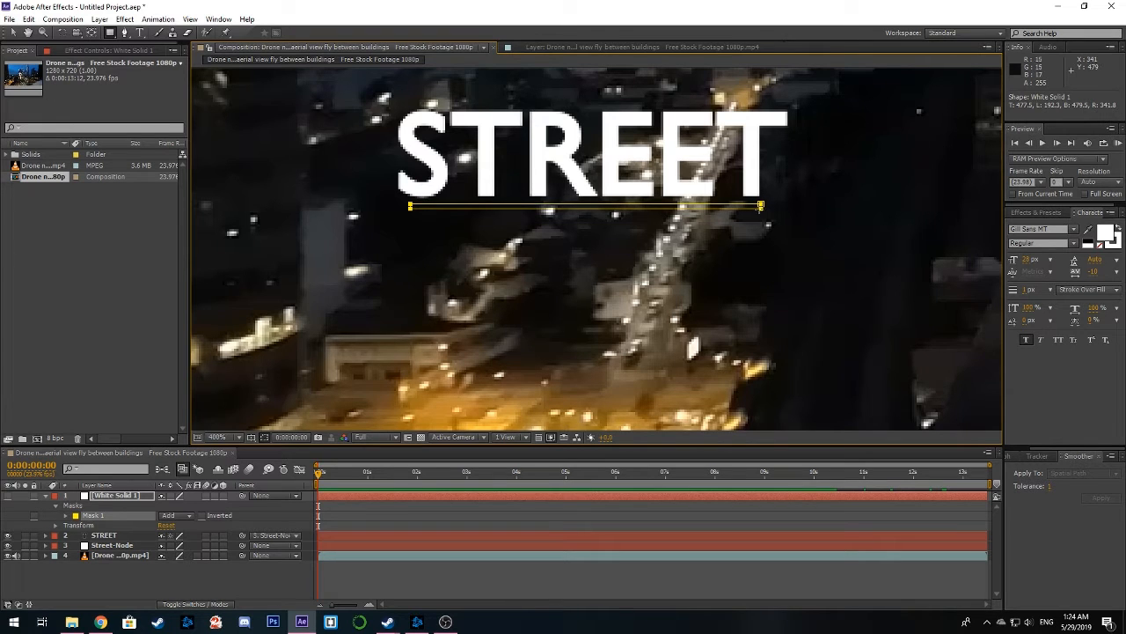
{"action": "left_click", "coordinate": [8, 497]}
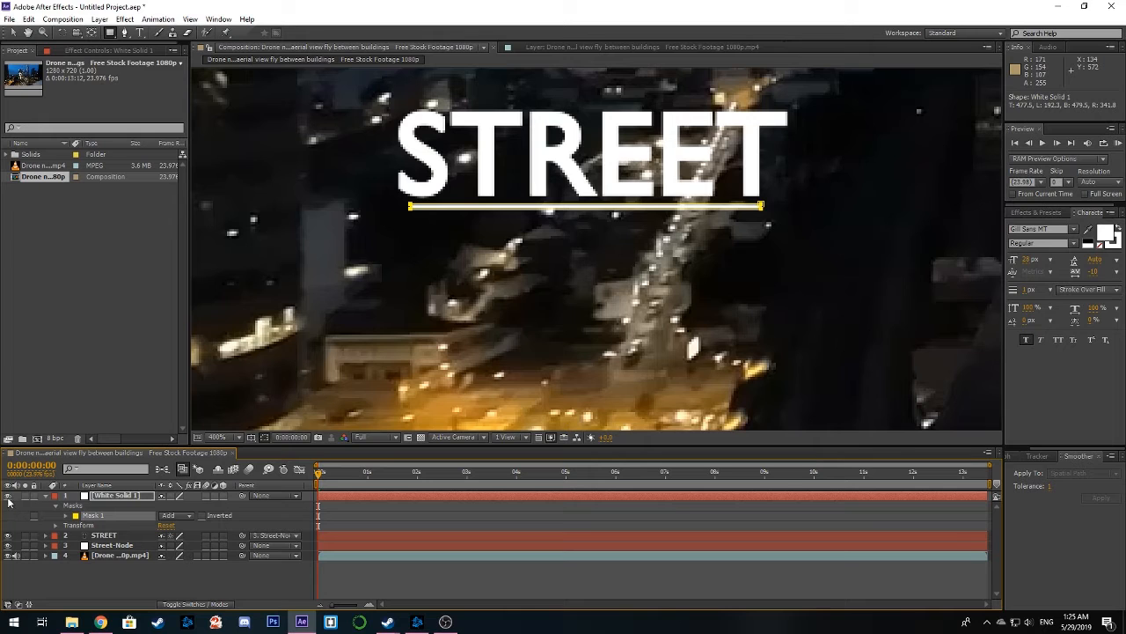
Add a vertical line mask about 3 px wide and 100 px tall from the underline's middle down to the lit street
{"action": "left_click_drag", "start_coordinate": [548, 259], "coordinate": [538, 210]}
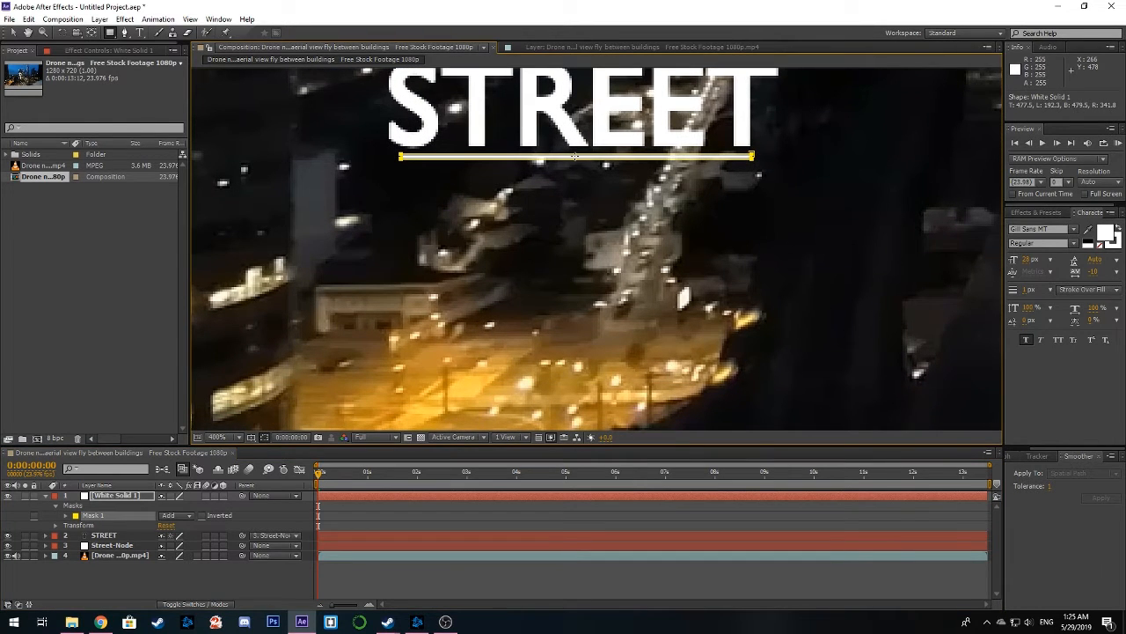
{"action": "left_click_drag", "start_coordinate": [574, 155], "coordinate": [605, 240]}
{"action": "scroll", "coordinate": [607, 278], "scroll_direction": "up", "scroll_amount": 1}
{"action": "left_click_drag", "start_coordinate": [434, 179], "coordinate": [400, 337]}
{"action": "left_click_drag", "start_coordinate": [434, 146], "coordinate": [440, 247]}
{"action": "left_click_drag", "start_coordinate": [446, 402], "coordinate": [461, 189]}
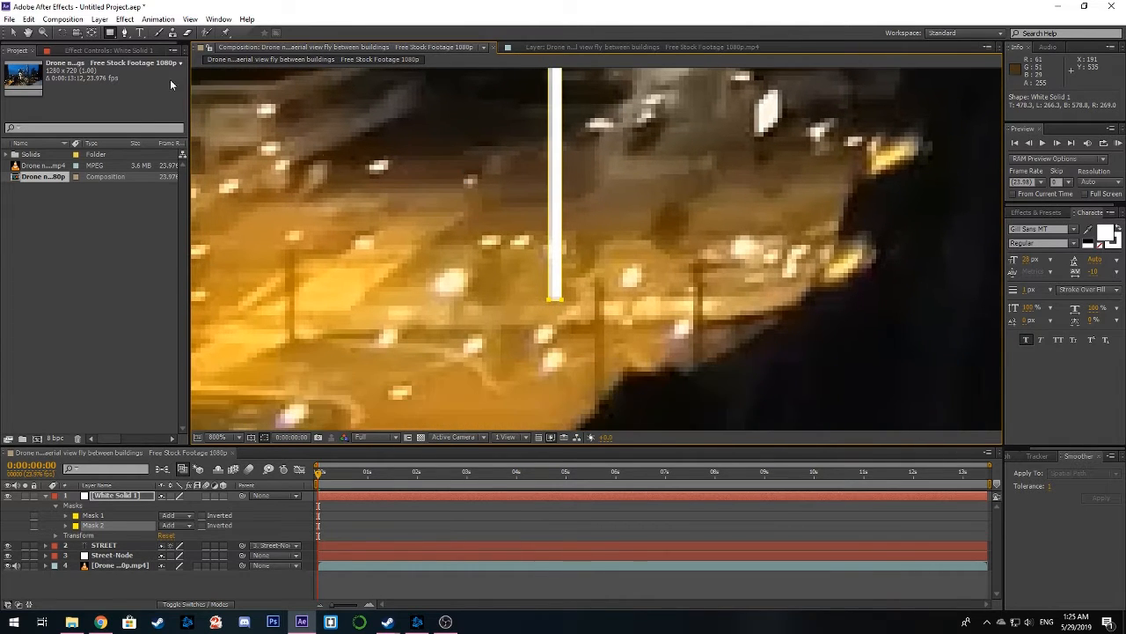
Add a small circular mask with the Ellipse tool at the lower end of the vertical line
{"action": "left_click", "coordinate": [111, 33]}
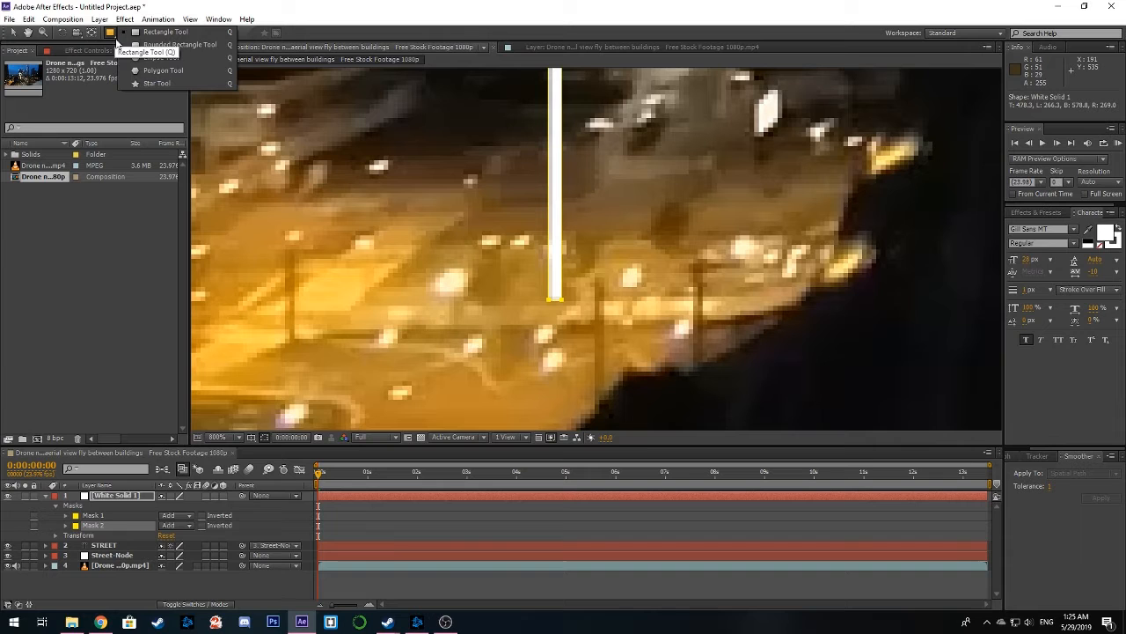
{"action": "left_click", "coordinate": [164, 61]}
{"action": "scroll", "coordinate": [501, 242], "scroll_direction": "up", "scroll_amount": 1}
{"action": "left_click_drag", "start_coordinate": [522, 281], "coordinate": [588, 166]}
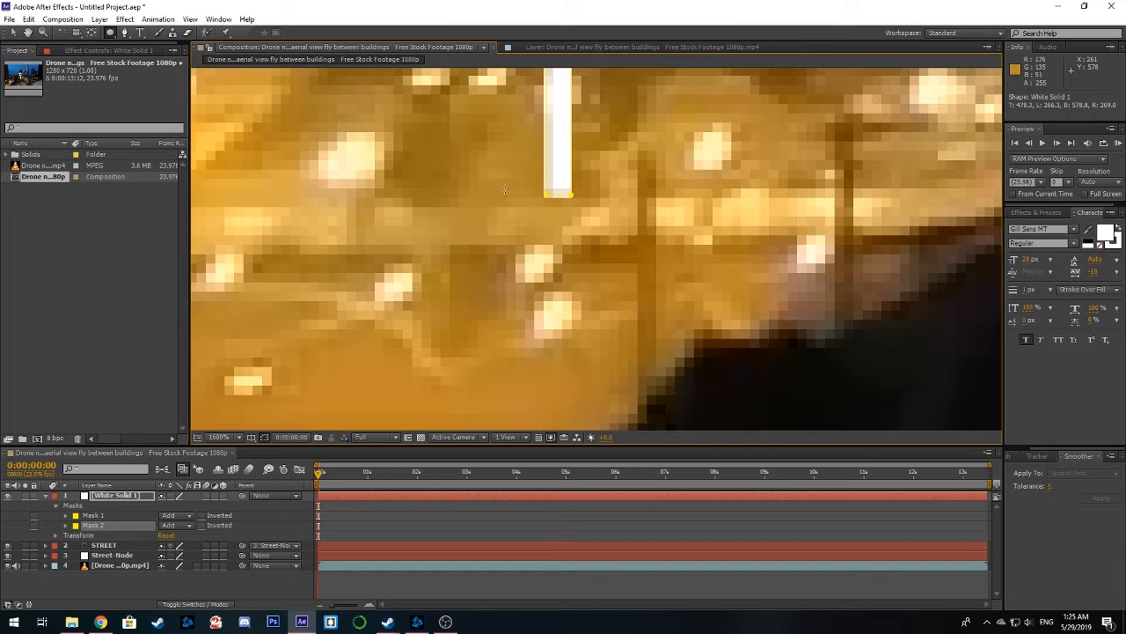
{"action": "left_click_drag", "start_coordinate": [490, 175], "coordinate": [632, 319]}
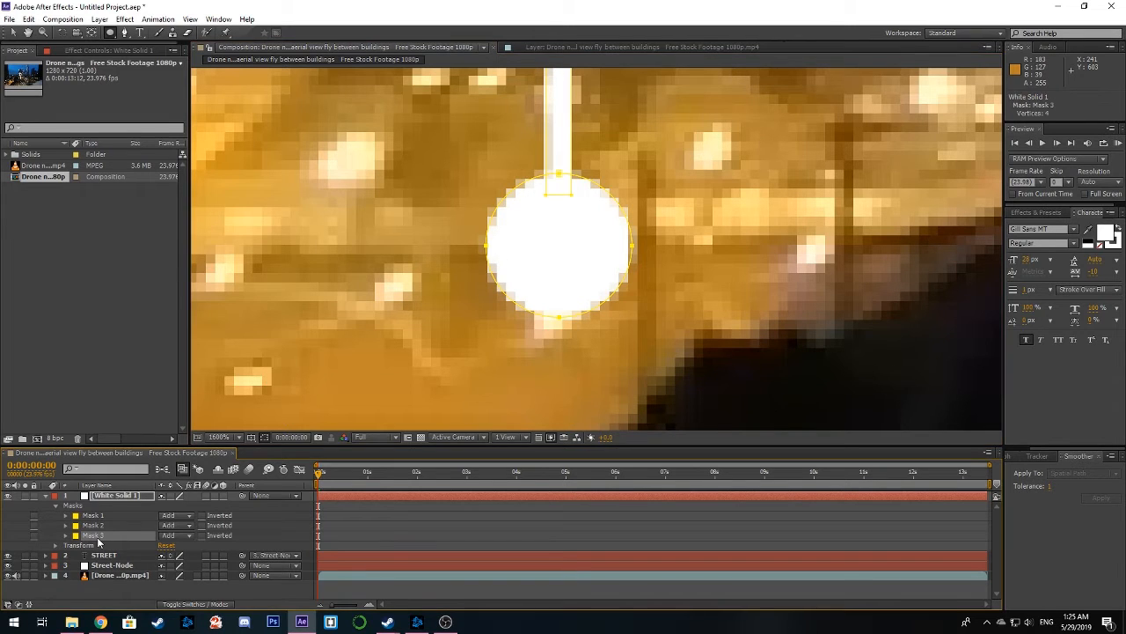
Duplicate the circular mask, set the copy to Subtract with a Mask Expansion of -4 pixels, and collapse the solid layer
{"action": "key", "text": "ctrl+d"}
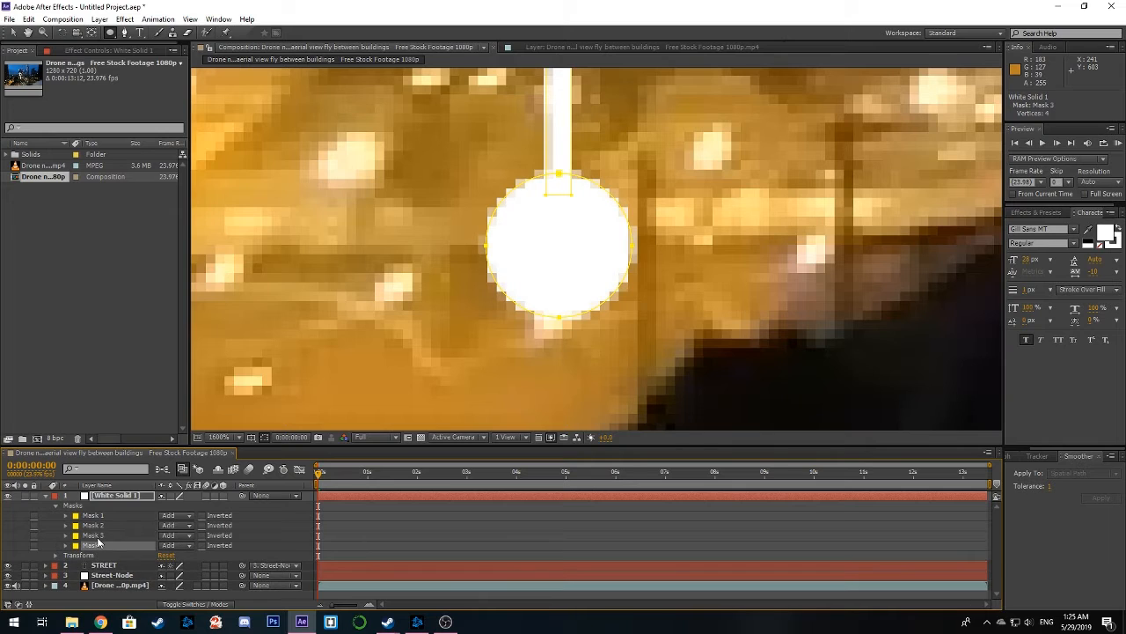
{"action": "left_click", "coordinate": [201, 545]}
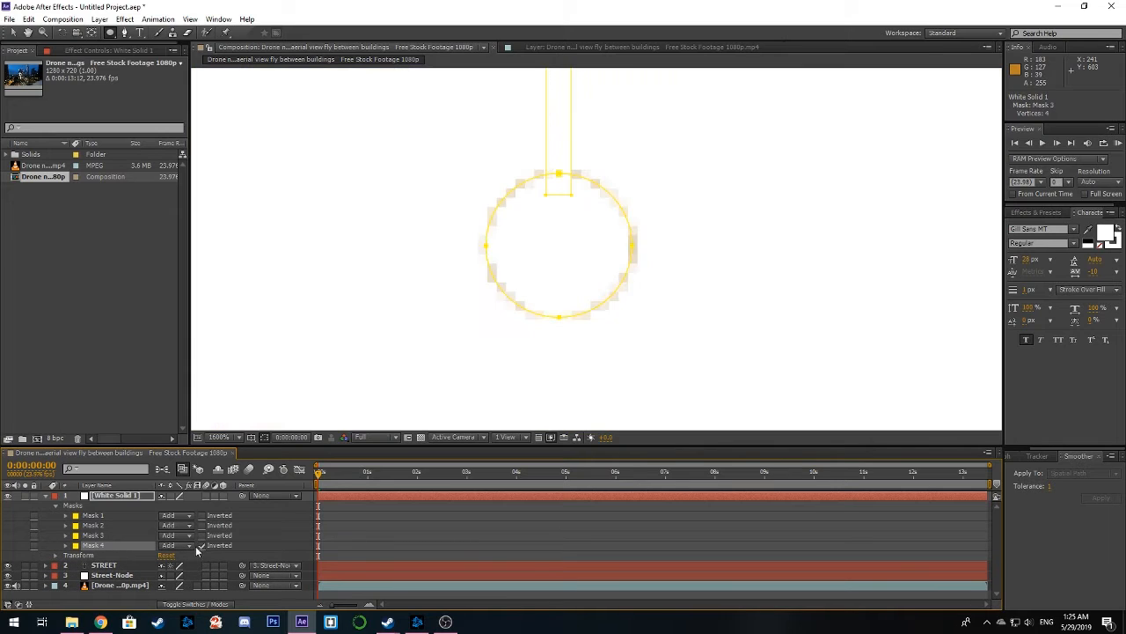
{"action": "left_click", "coordinate": [67, 545]}
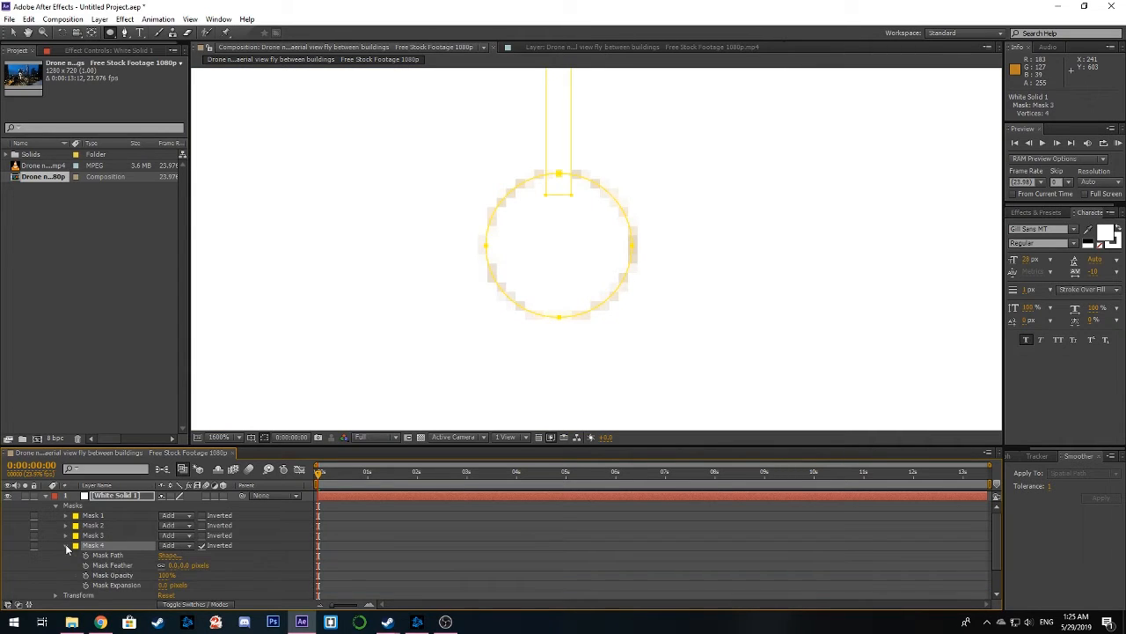
{"action": "left_click", "coordinate": [202, 546]}
{"action": "left_click", "coordinate": [187, 545]}
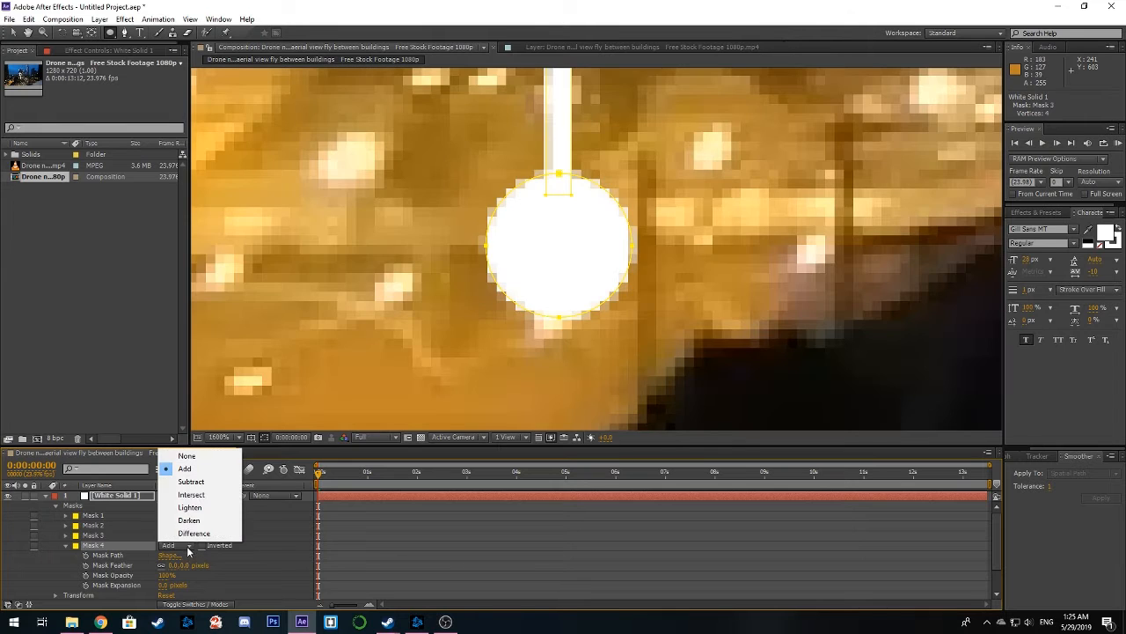
{"action": "left_click", "coordinate": [195, 480]}
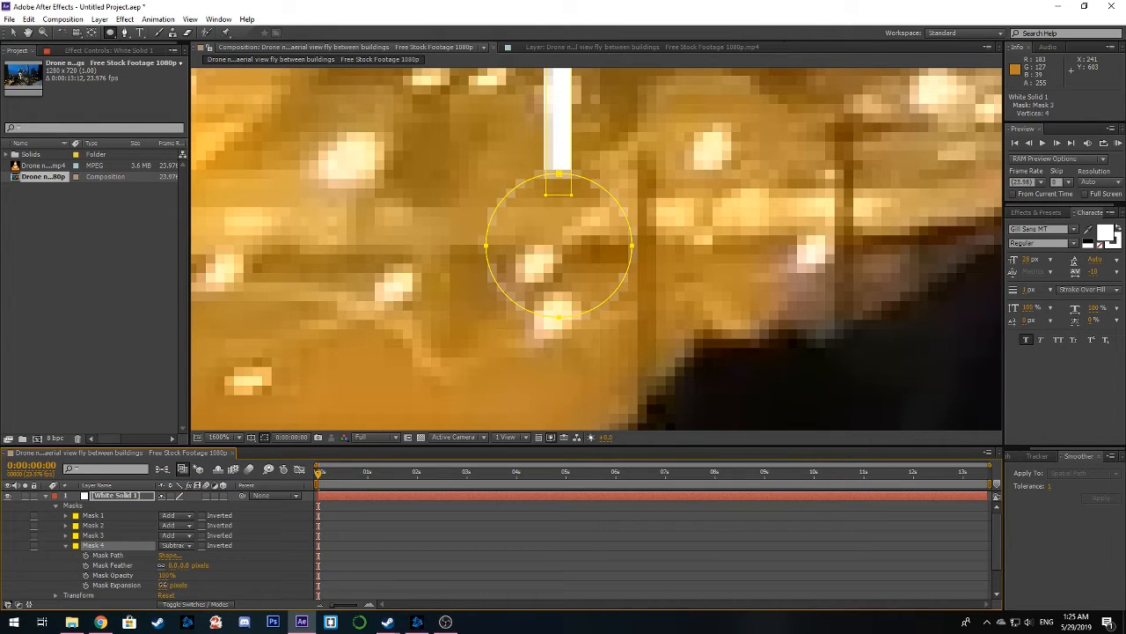
{"action": "mouse_move", "coordinate": [161, 584]}
{"action": "left_mouse_down"}
{"action": "mouse_move", "coordinate": [132, 585]}
{"action": "mouse_move", "coordinate": [162, 584]}
{"action": "left_mouse_up"}
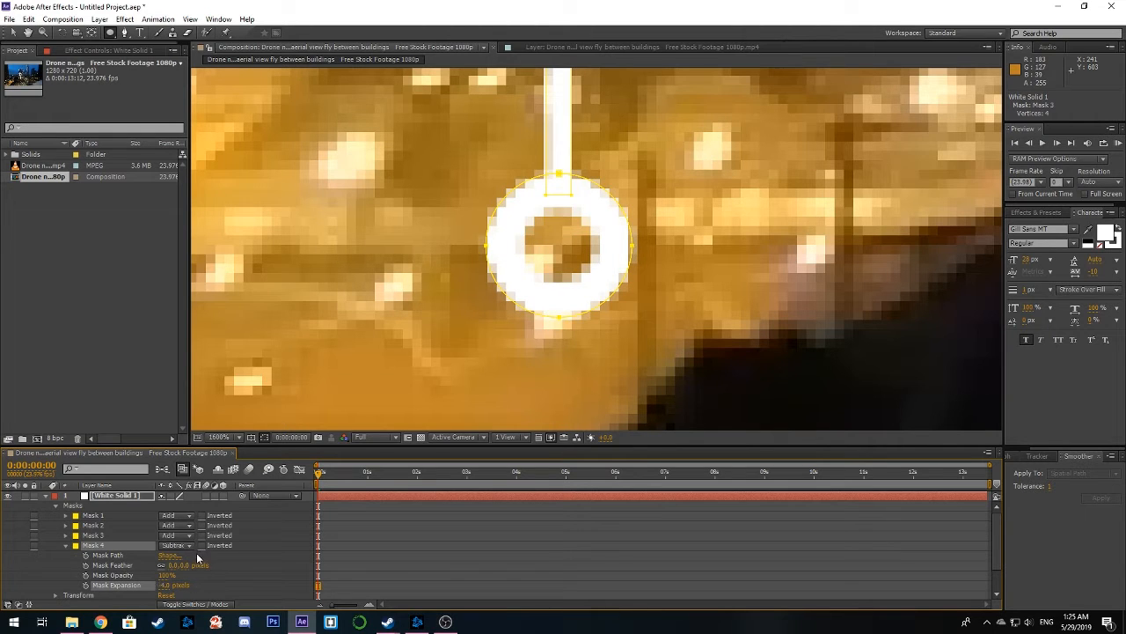
{"action": "left_click", "coordinate": [46, 496]}
Deselect the solid with the Selection tool and examine the STREET label with its underline, vertical line and ring
{"action": "scroll", "coordinate": [621, 269], "scroll_direction": "down", "scroll_amount": 3}
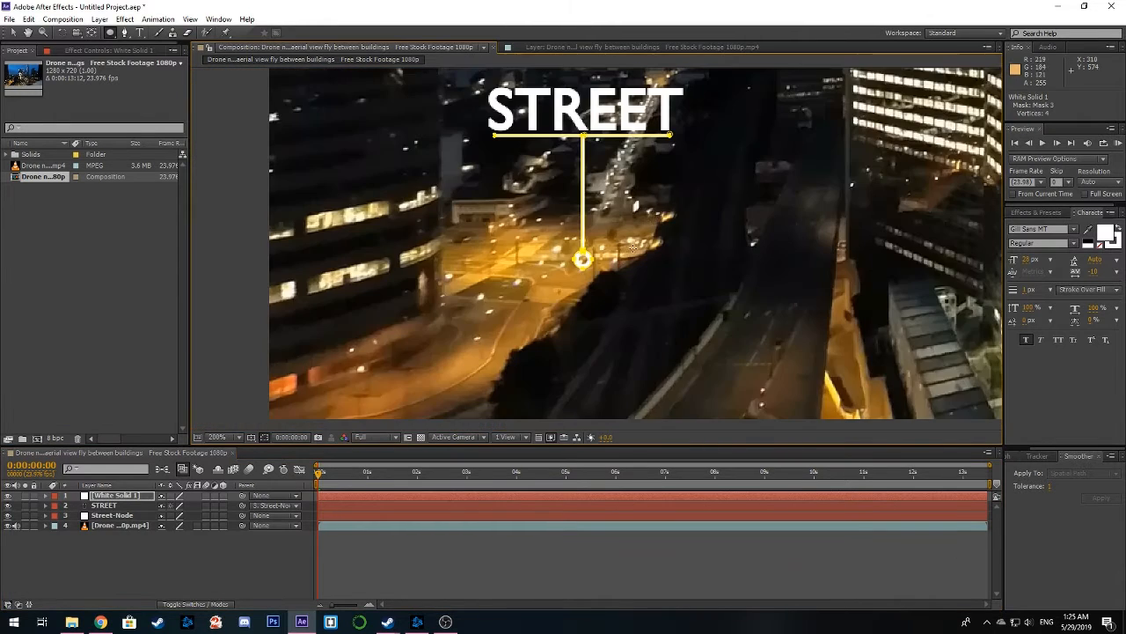
{"action": "left_click_drag", "start_coordinate": [633, 248], "coordinate": [539, 338]}
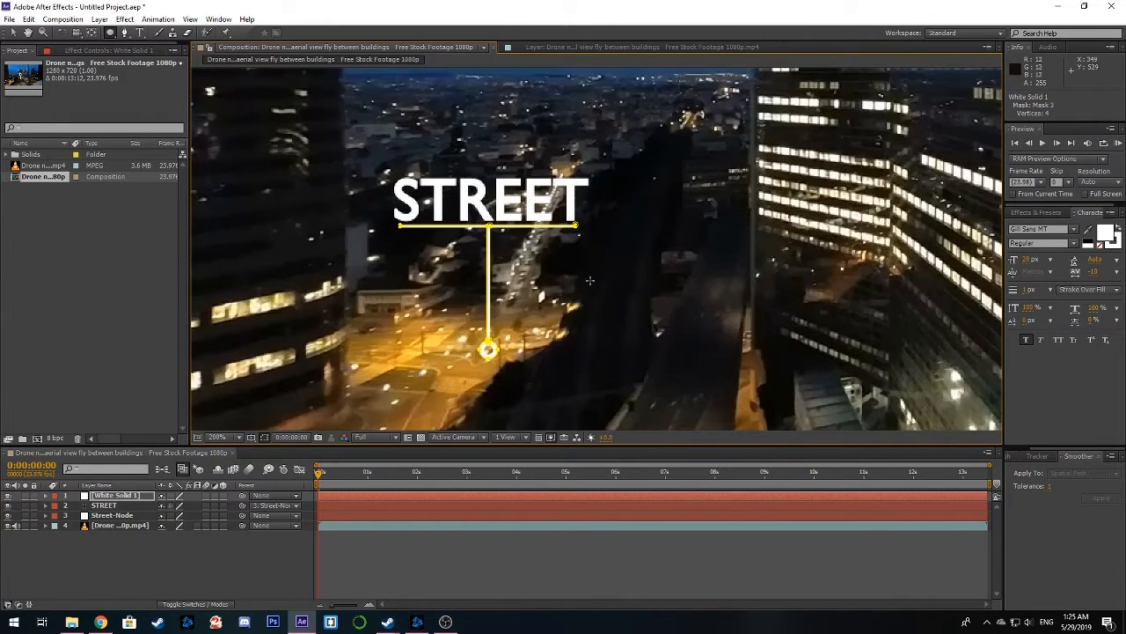
{"action": "left_click", "coordinate": [13, 33]}
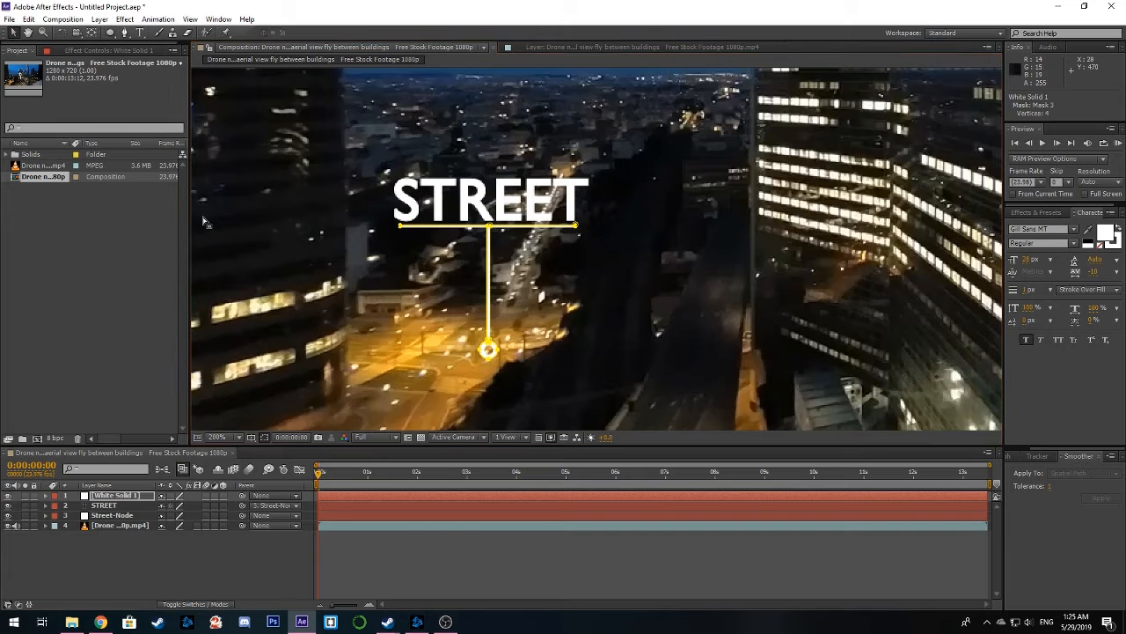
{"action": "left_click_drag", "start_coordinate": [490, 228], "coordinate": [575, 235]}
{"action": "left_click", "coordinate": [231, 225]}
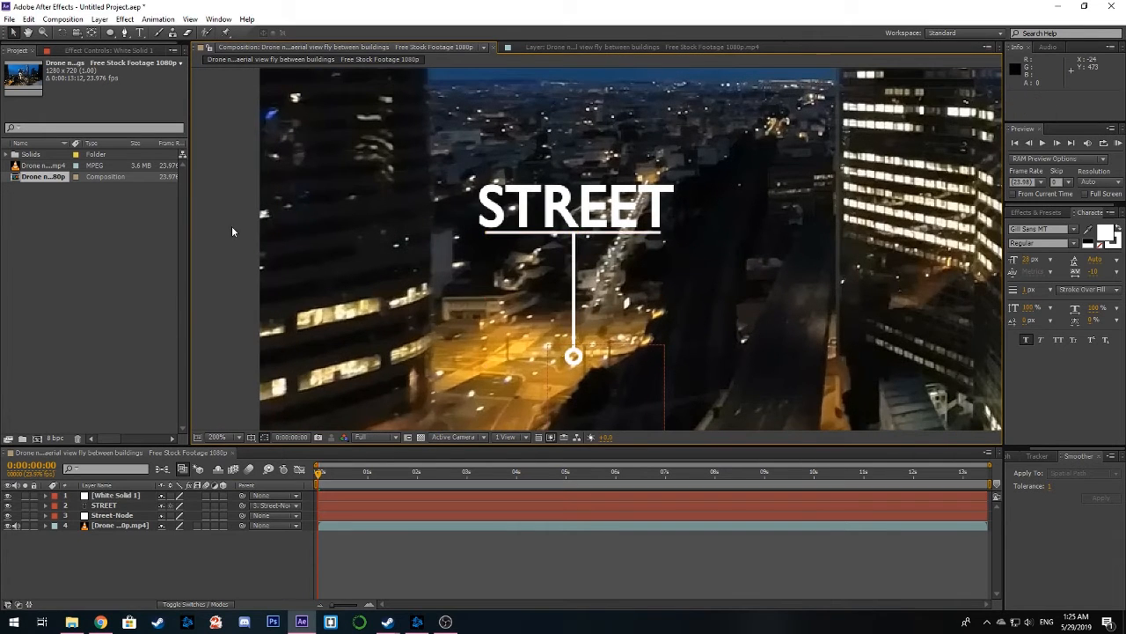
{"action": "left_click_drag", "start_coordinate": [713, 226], "coordinate": [534, 224]}
{"action": "scroll", "coordinate": [644, 232], "scroll_direction": "down", "scroll_amount": 1}
{"action": "left_click_drag", "start_coordinate": [646, 235], "coordinate": [531, 287]}
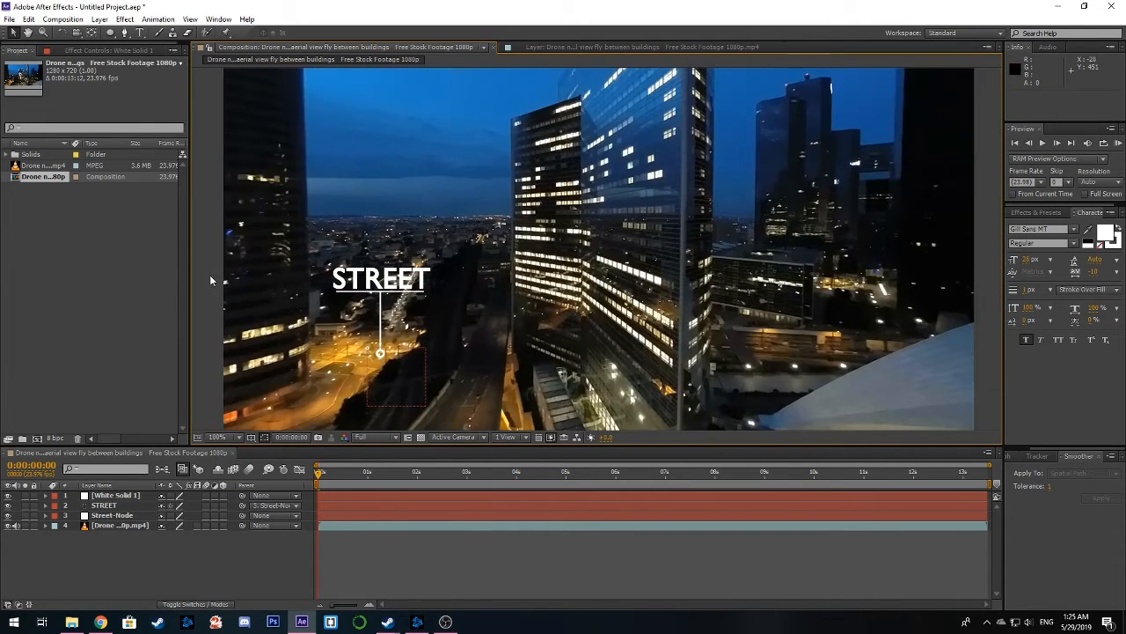
Parent the white solid to the Street-Node null at the start of the composition
{"action": "left_click", "coordinate": [115, 496]}
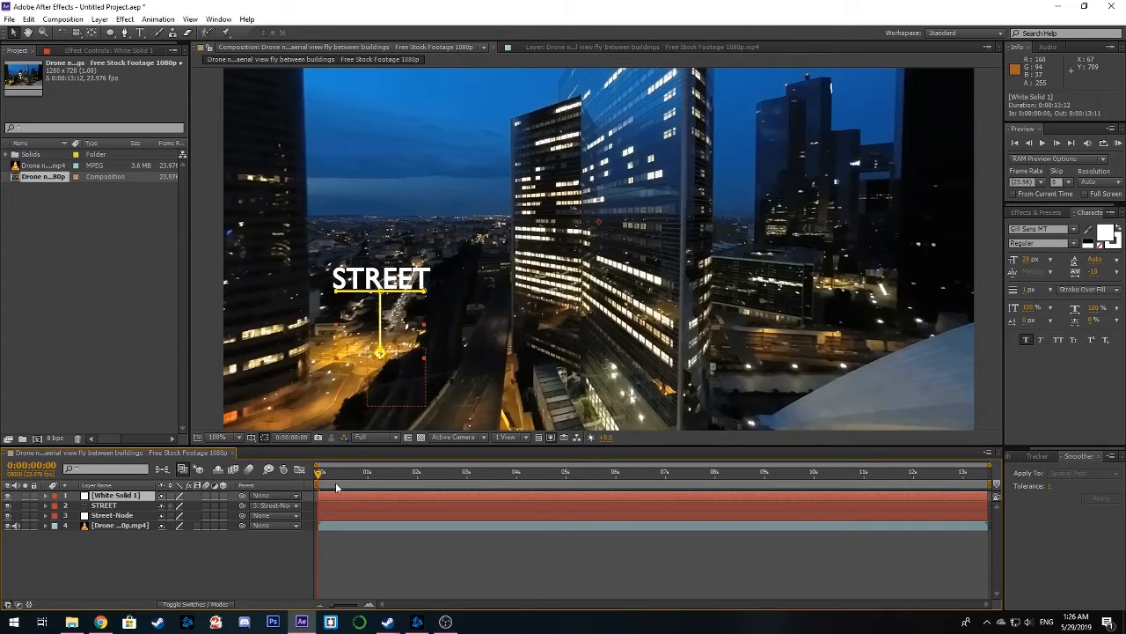
{"action": "left_click_drag", "start_coordinate": [319, 475], "coordinate": [283, 471]}
{"action": "left_click", "coordinate": [270, 498]}
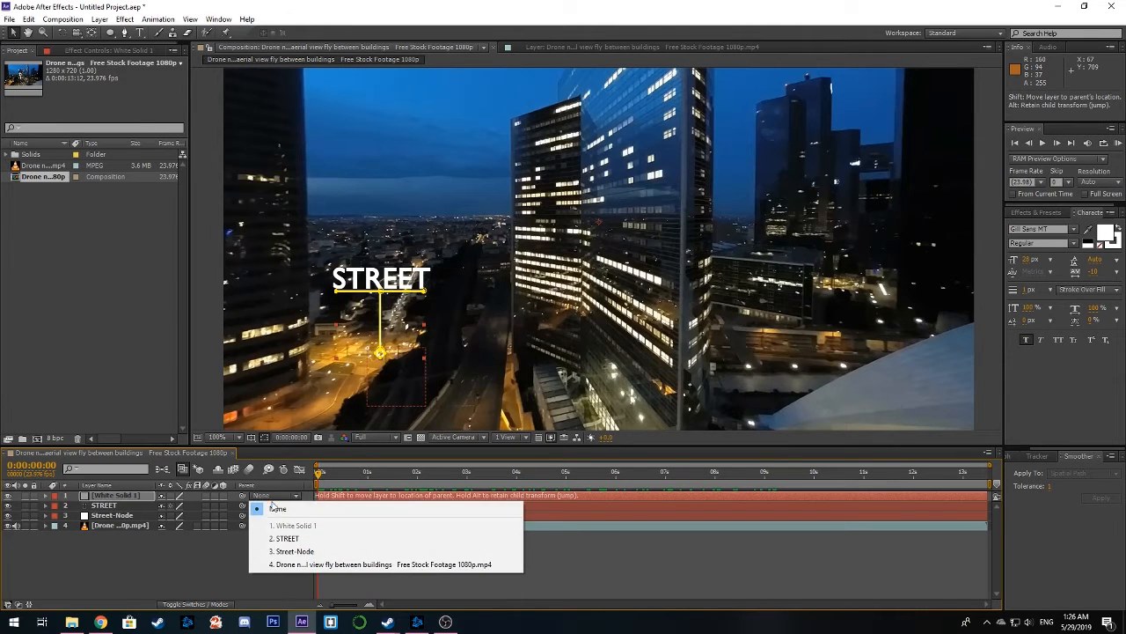
{"action": "left_click", "coordinate": [299, 552]}
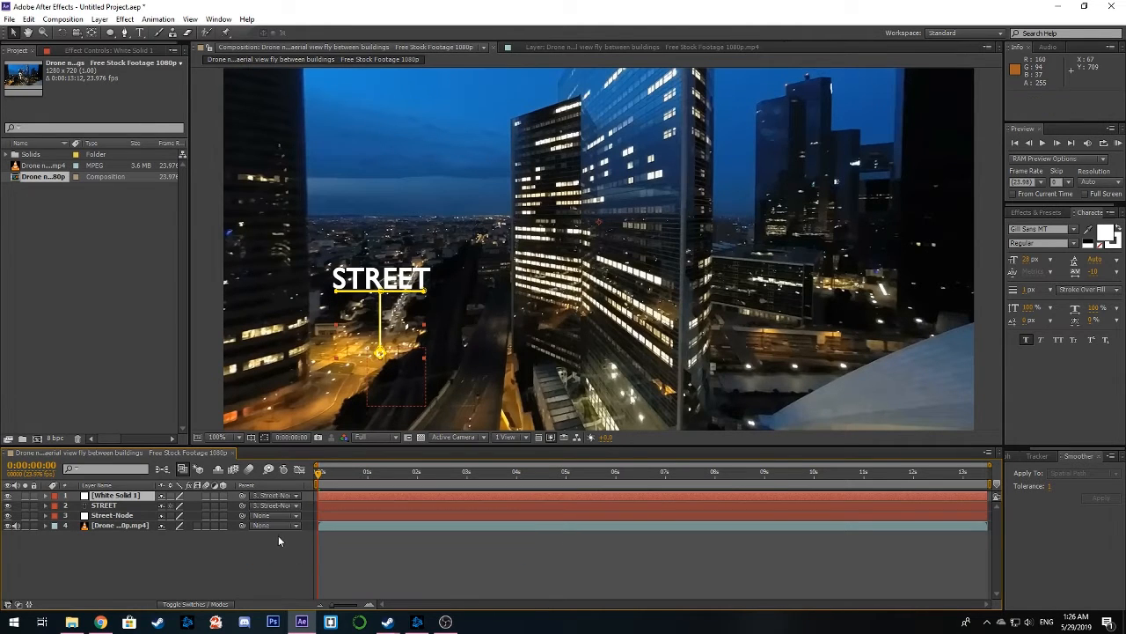
Copy the STREET layer's two Opacity keyframes onto the white solid at 0:00:08:08, and return to the start of the composition
{"action": "left_click", "coordinate": [47, 506]}
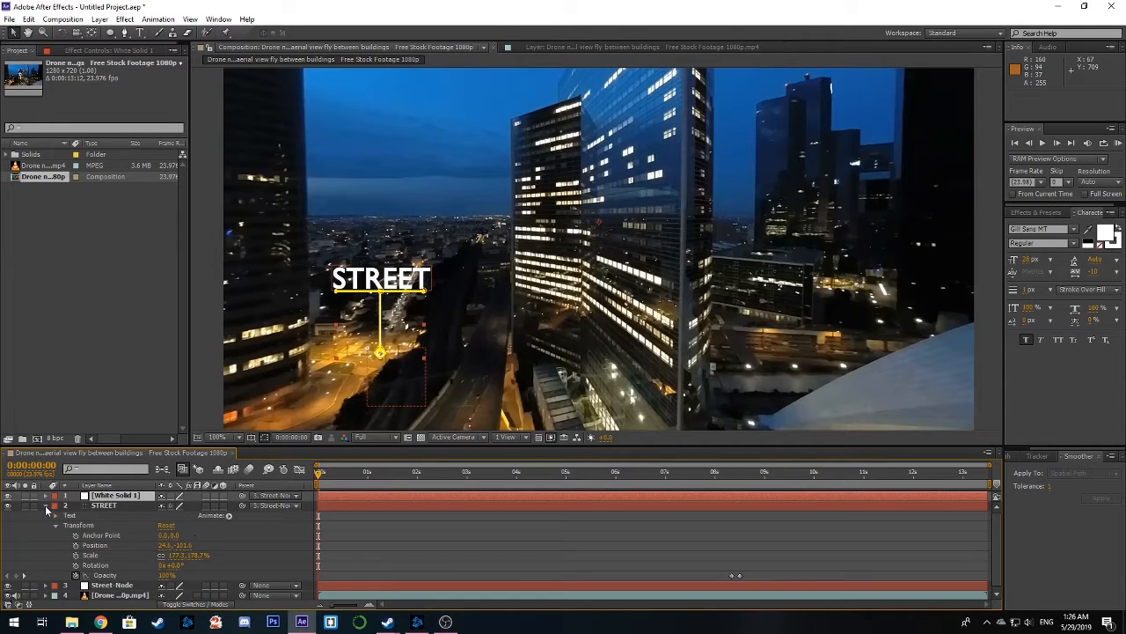
{"action": "left_click_drag", "start_coordinate": [770, 562], "coordinate": [711, 579]}
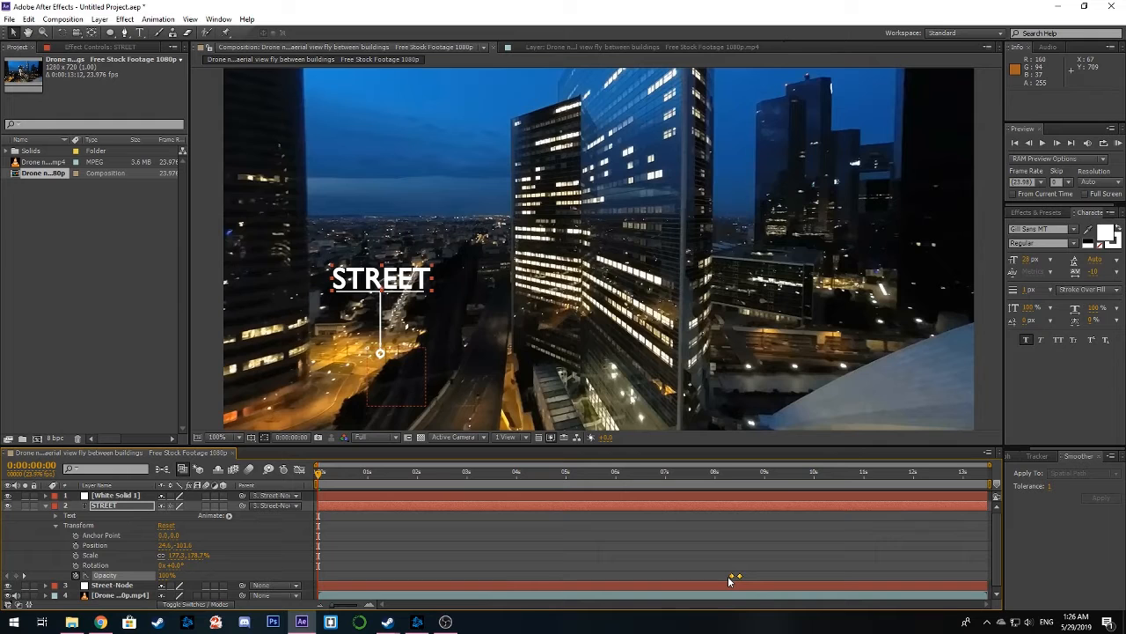
{"action": "key", "text": "ctrl+c"}
{"action": "left_click", "coordinate": [734, 473]}
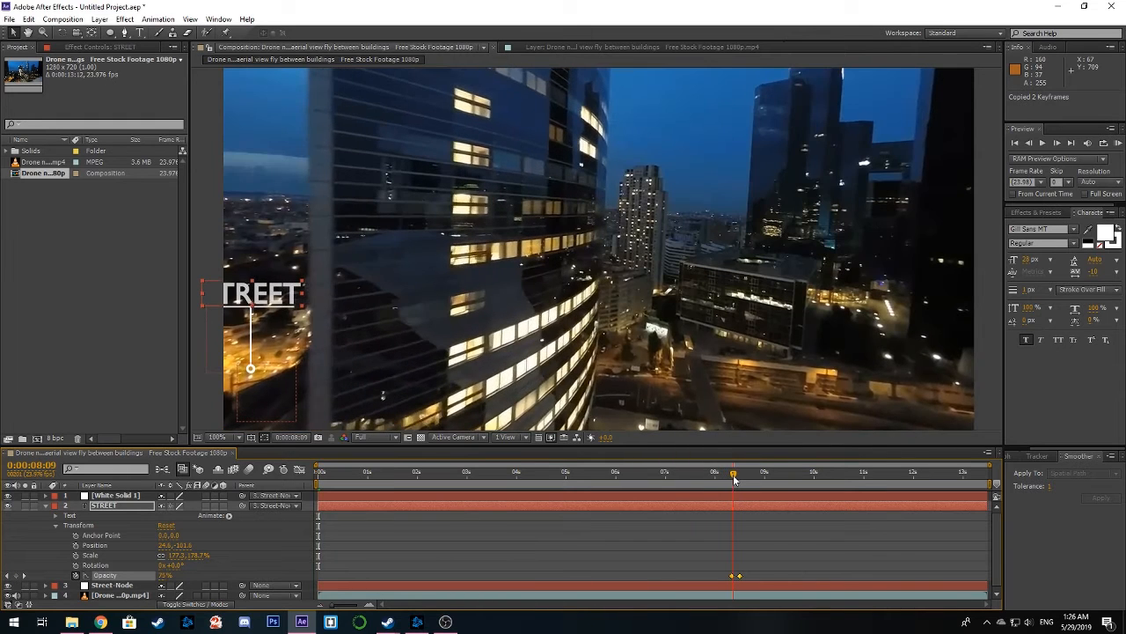
{"action": "left_click_drag", "start_coordinate": [734, 477], "coordinate": [732, 479]}
{"action": "left_click", "coordinate": [739, 494]}
{"action": "key", "text": "ctrl+v"}
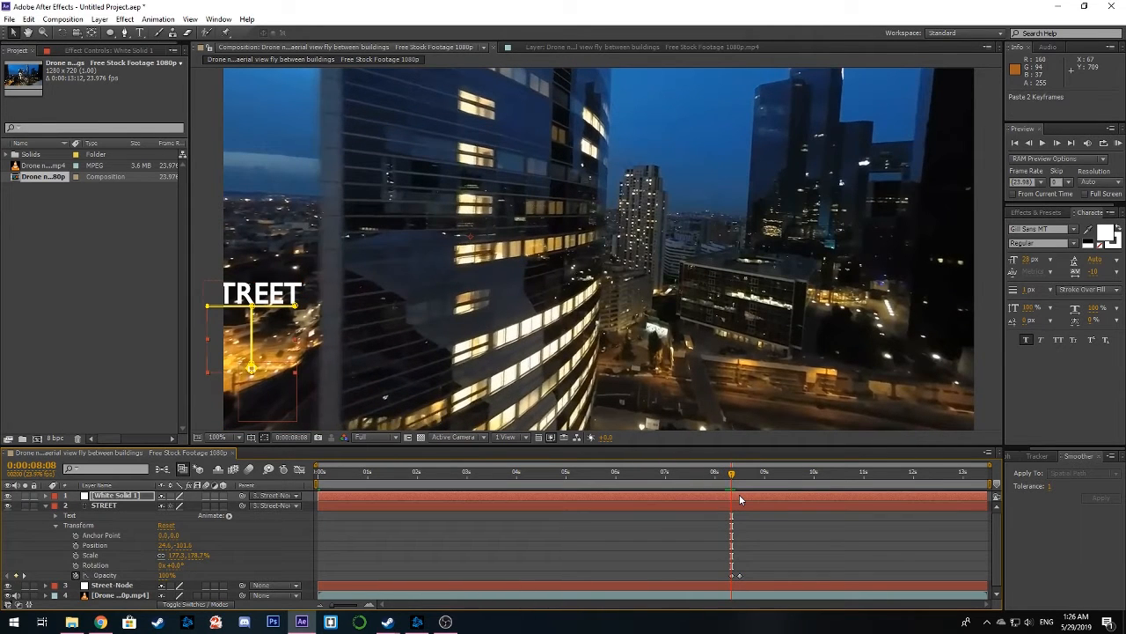
{"action": "left_click", "coordinate": [46, 507]}
{"action": "left_click_drag", "start_coordinate": [729, 476], "coordinate": [255, 489]}
{"action": "key", "text": "F2"}
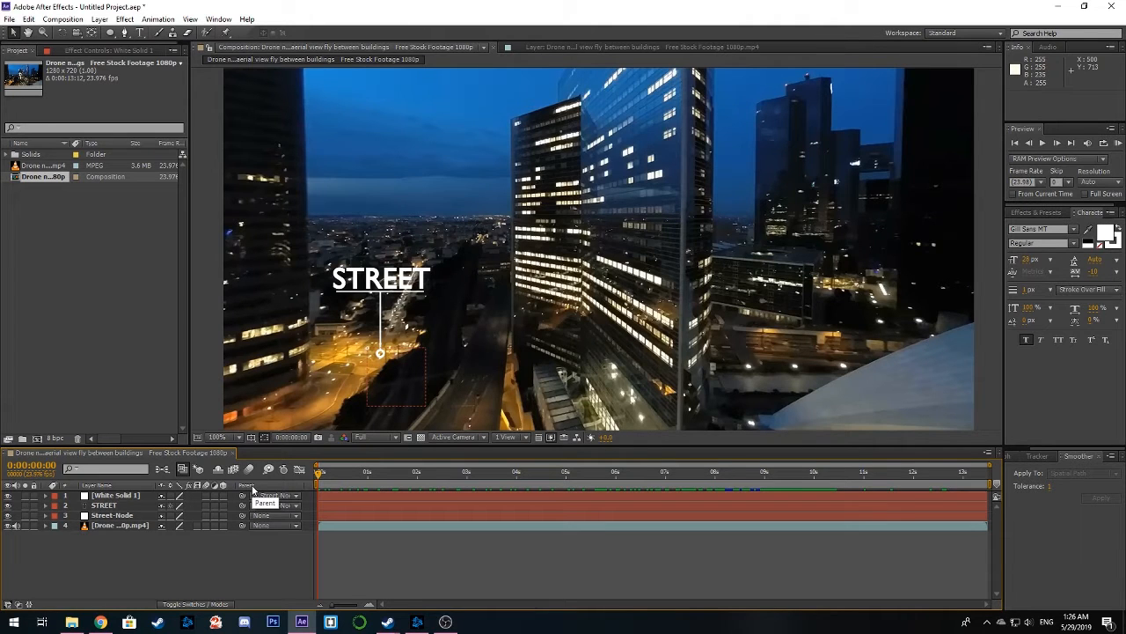
Create a second null object in the composition and rename it Back-node
{"action": "left_click_drag", "start_coordinate": [689, 262], "coordinate": [549, 308]}
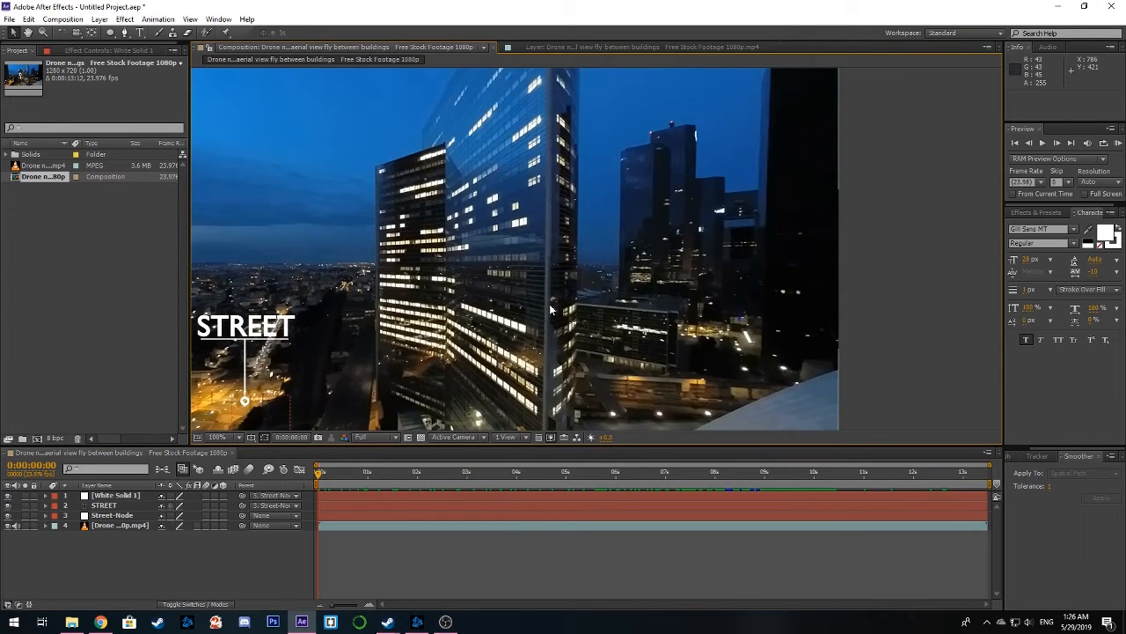
{"action": "left_click_drag", "start_coordinate": [619, 157], "coordinate": [613, 195]}
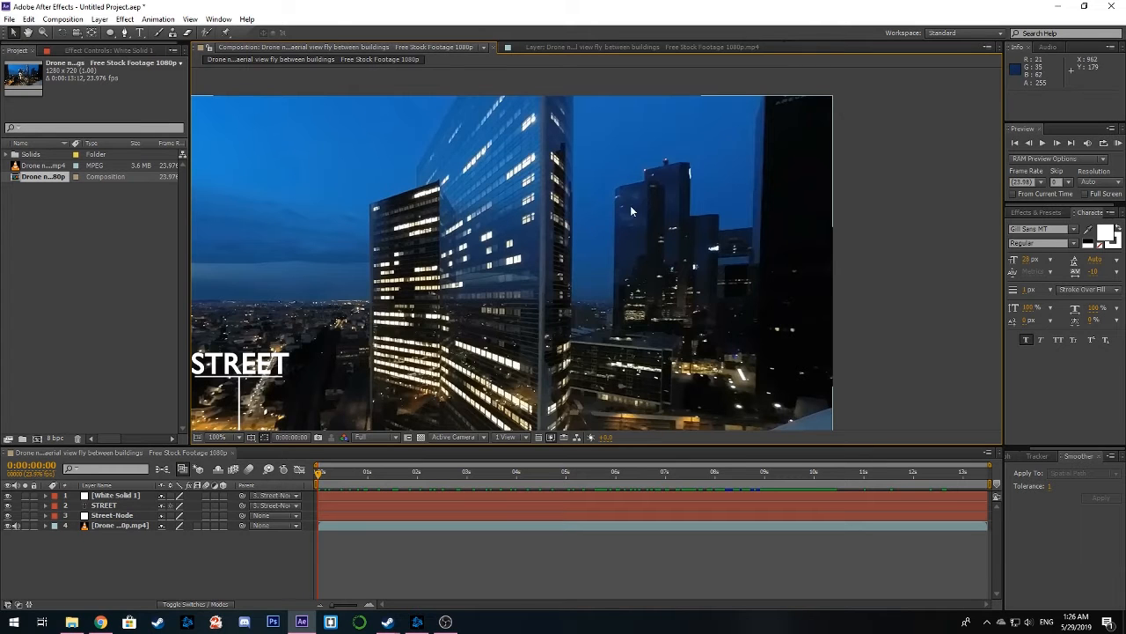
{"action": "left_click_drag", "start_coordinate": [610, 222], "coordinate": [621, 208]}
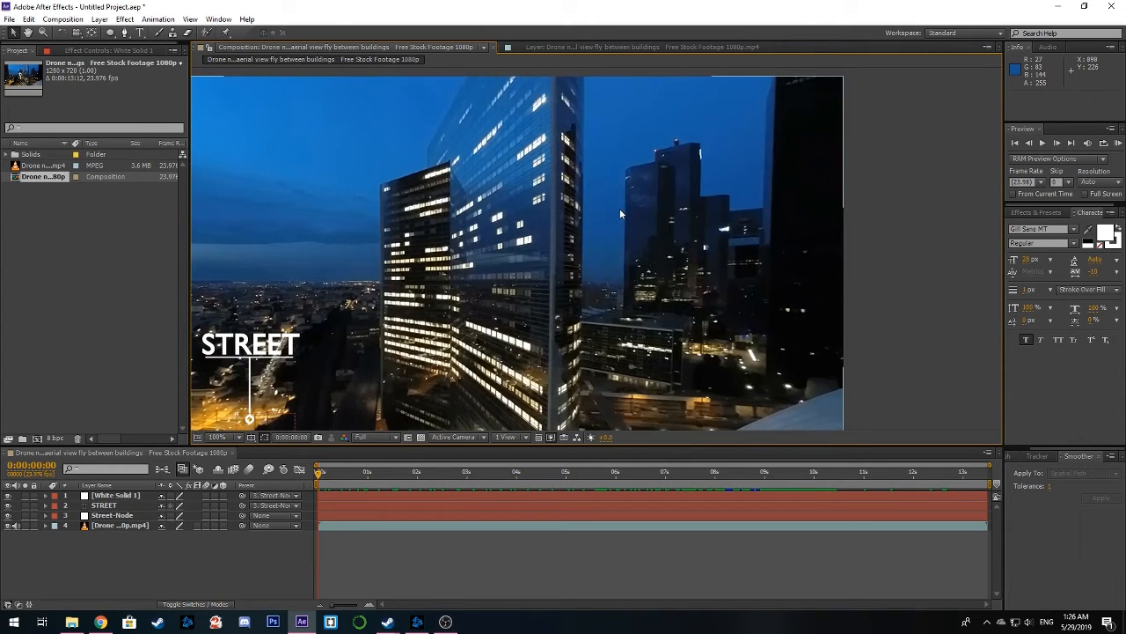
{"action": "right_click", "coordinate": [126, 575]}
{"action": "mouse_move", "coordinate": [267, 456]}
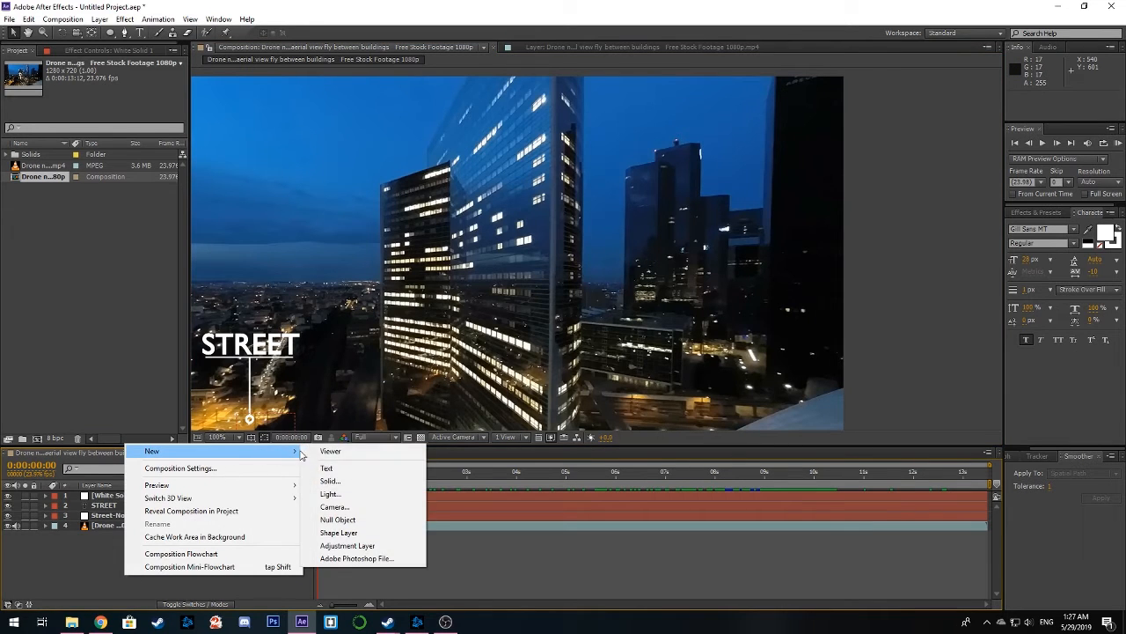
{"action": "left_click", "coordinate": [352, 522]}
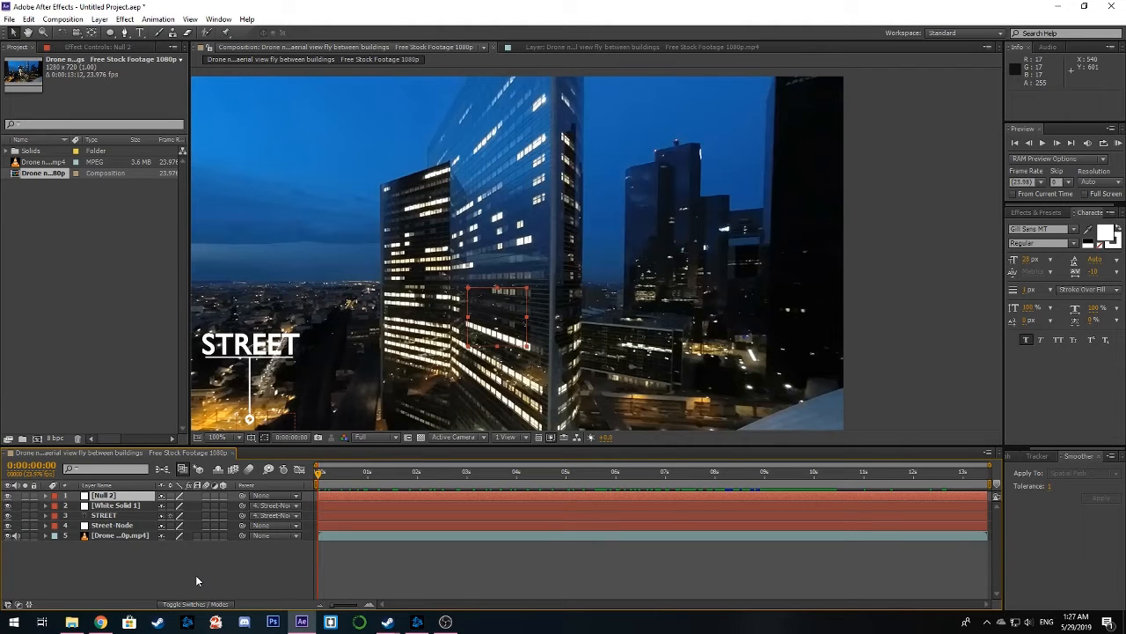
{"action": "right_click", "coordinate": [135, 495]}
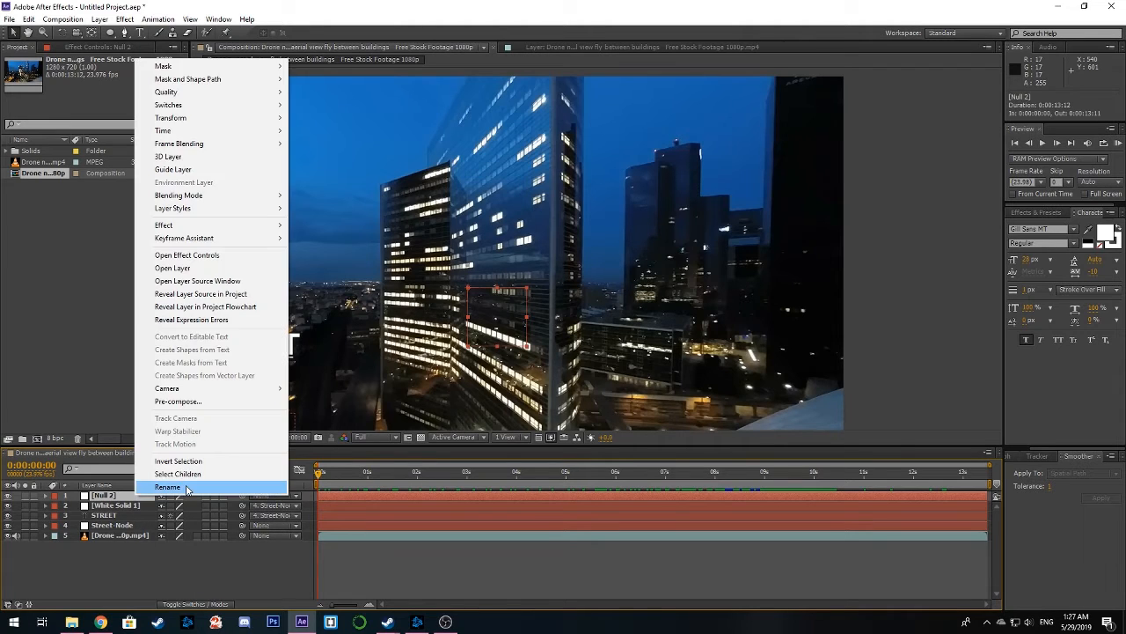
{"action": "left_click", "coordinate": [168, 487]}
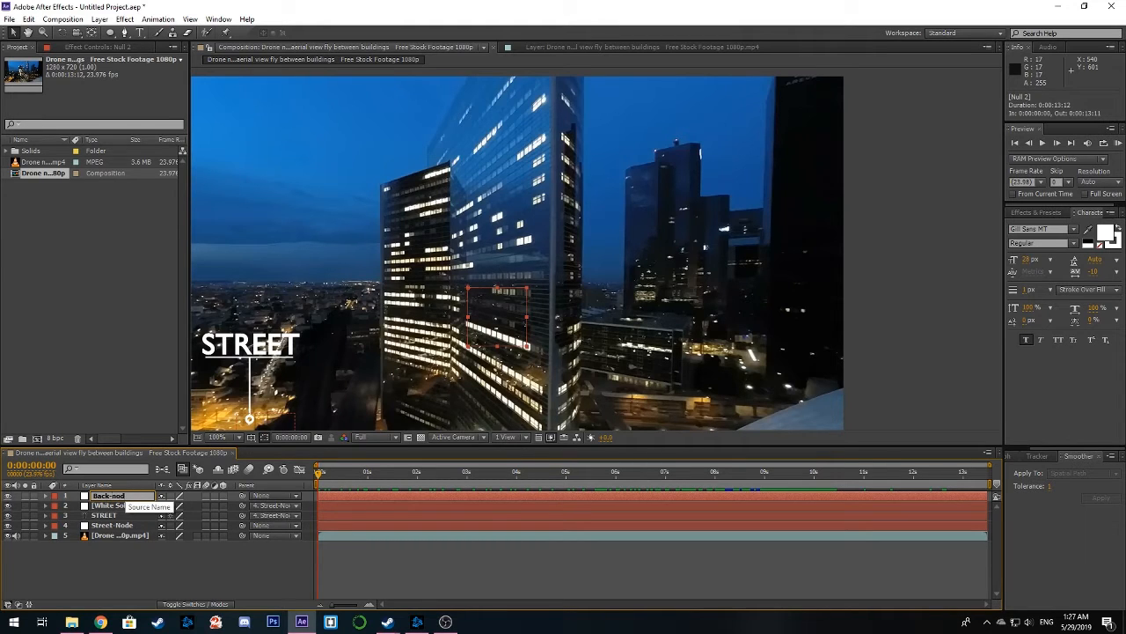
{"action": "key", "text": "Return"}
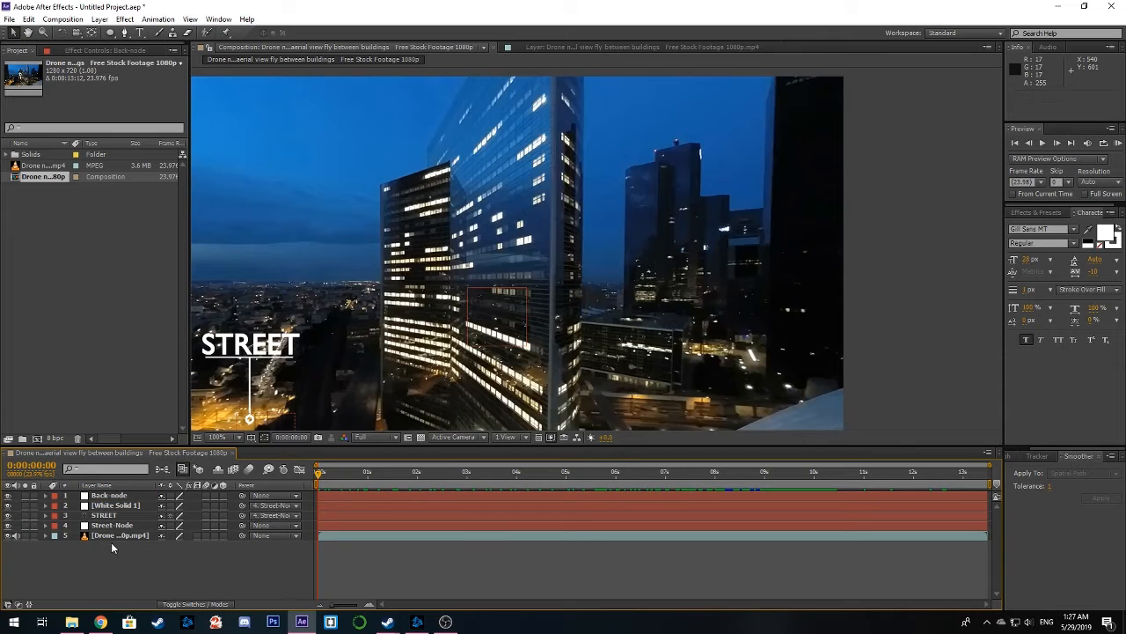
Add a text layer reading BUILDINGS and place it over the distant dark towers
{"action": "right_click", "coordinate": [99, 574]}
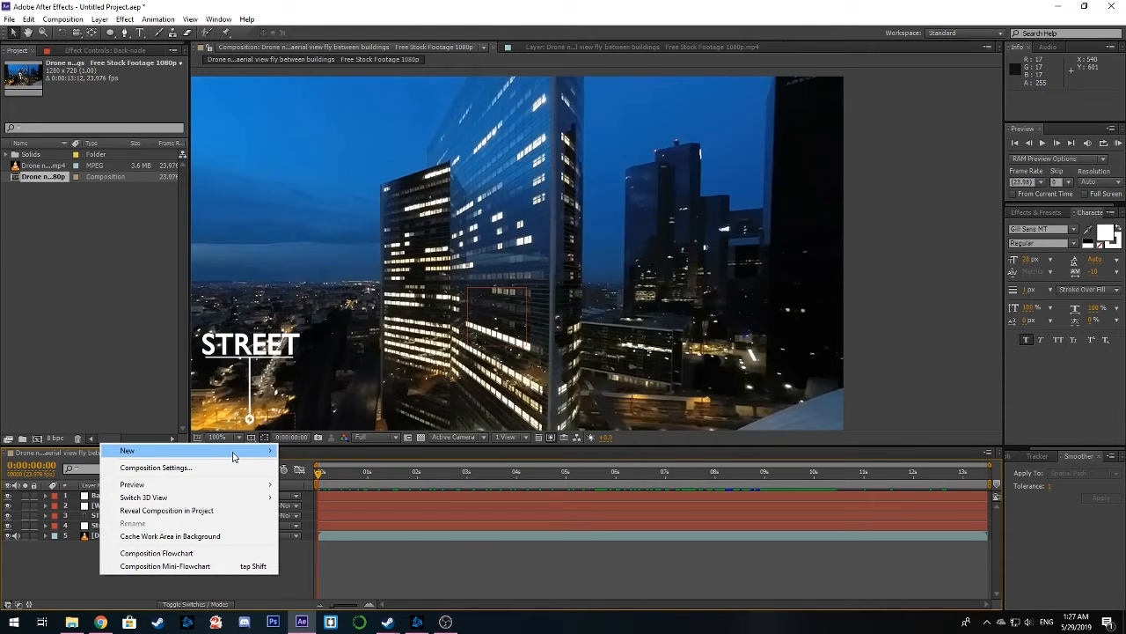
{"action": "mouse_move", "coordinate": [234, 453]}
{"action": "left_click", "coordinate": [317, 468]}
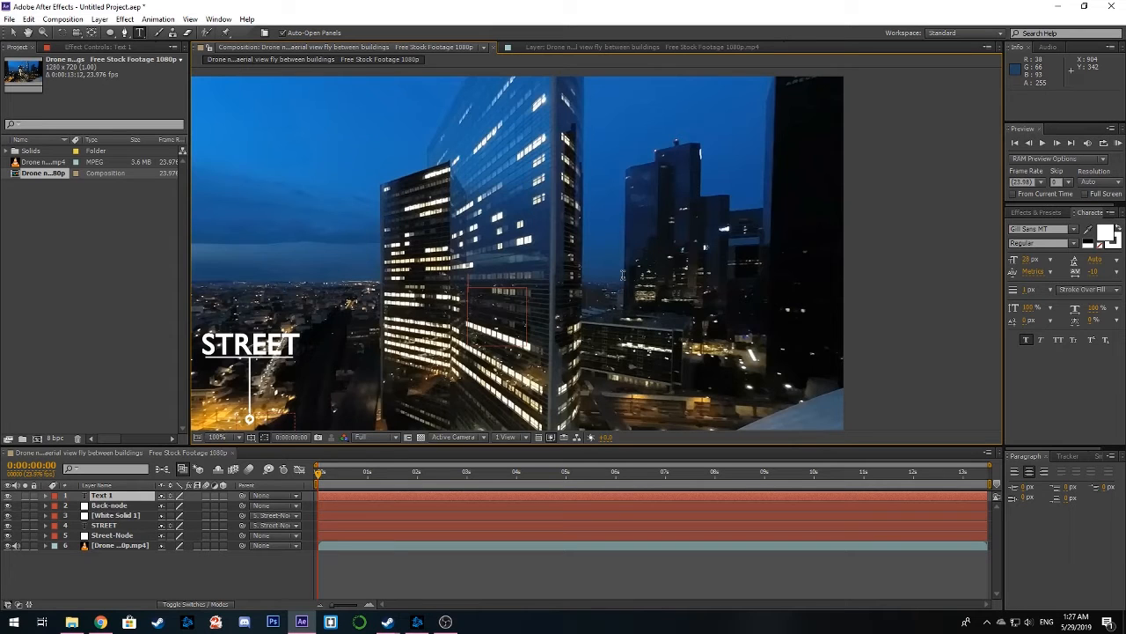
{"action": "type", "text": "BUILDINH"}
{"action": "key", "text": "BackSpace"}
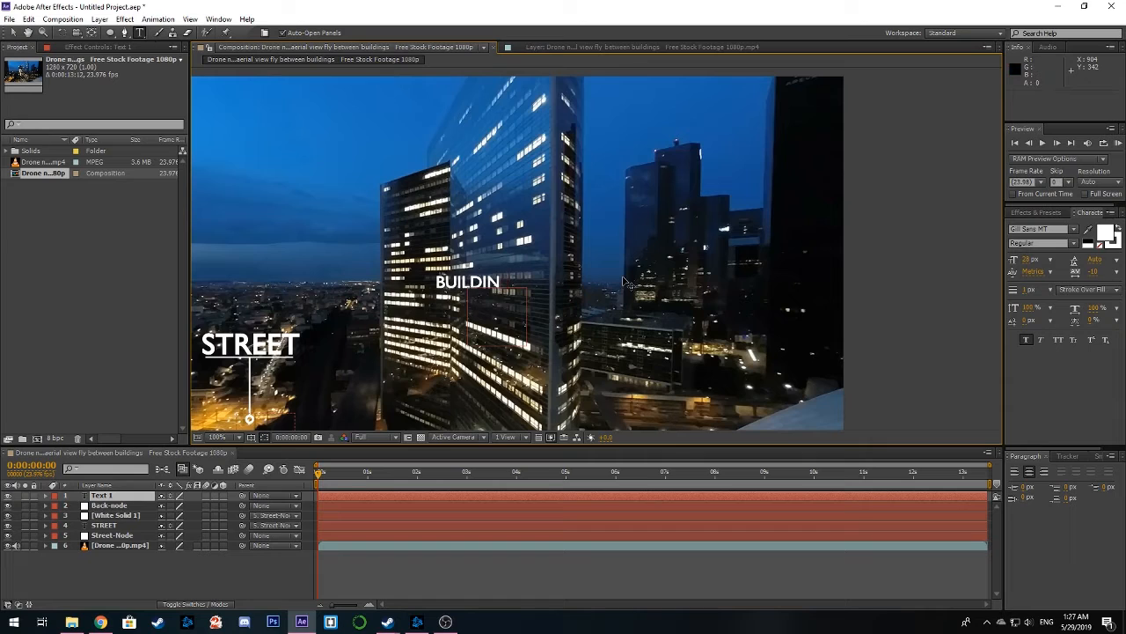
{"action": "type", "text": "GS"}
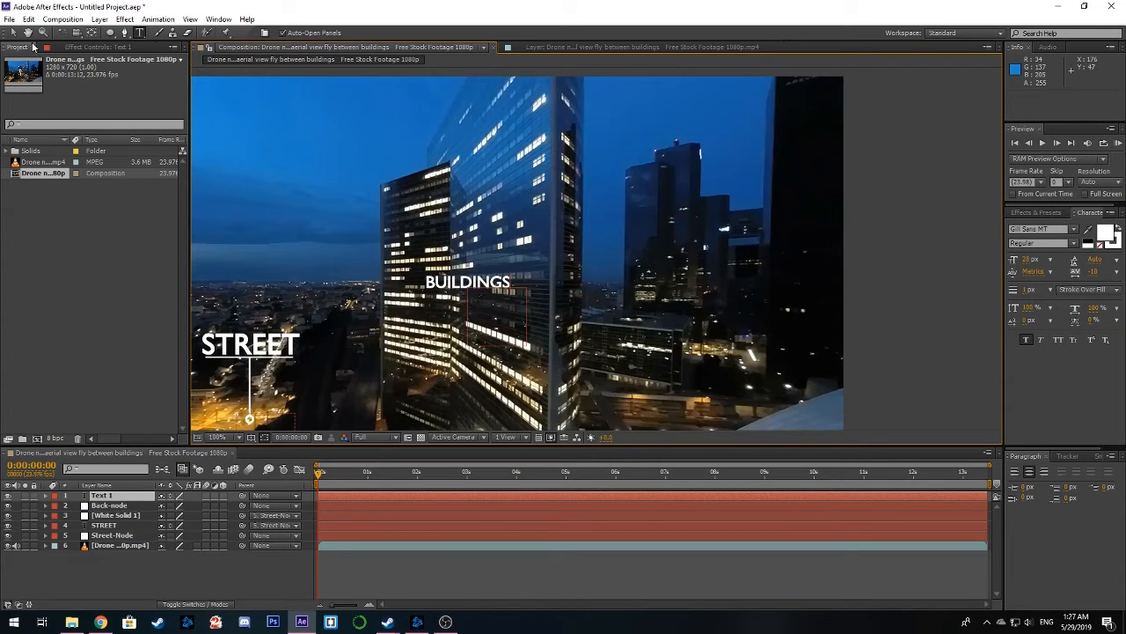
{"action": "left_click", "coordinate": [13, 32]}
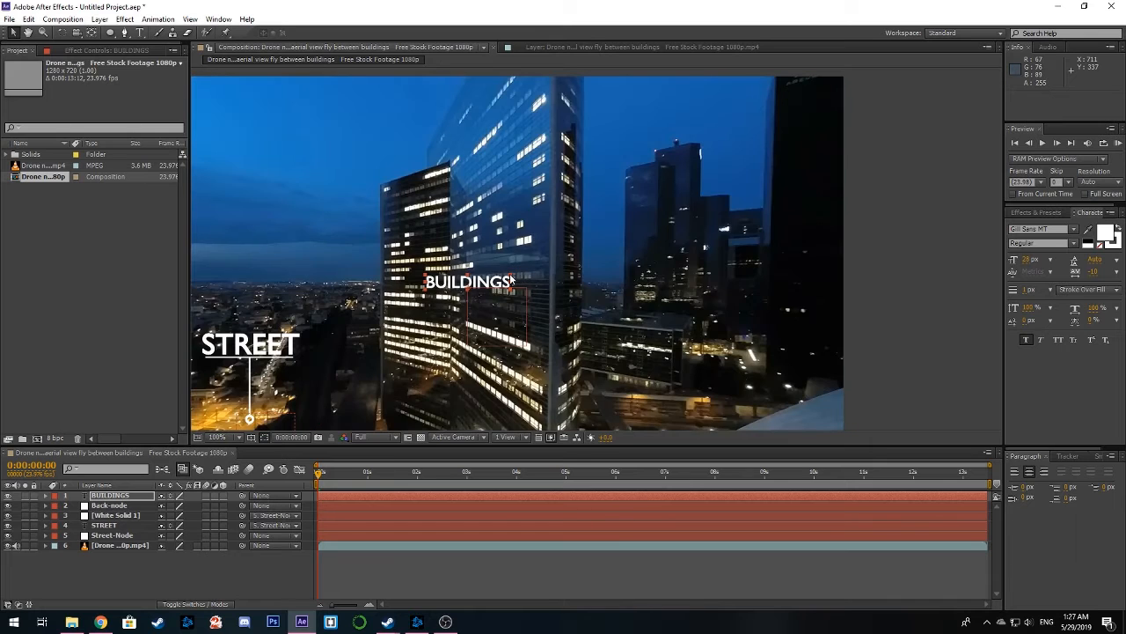
{"action": "left_click_drag", "start_coordinate": [510, 279], "coordinate": [713, 201]}
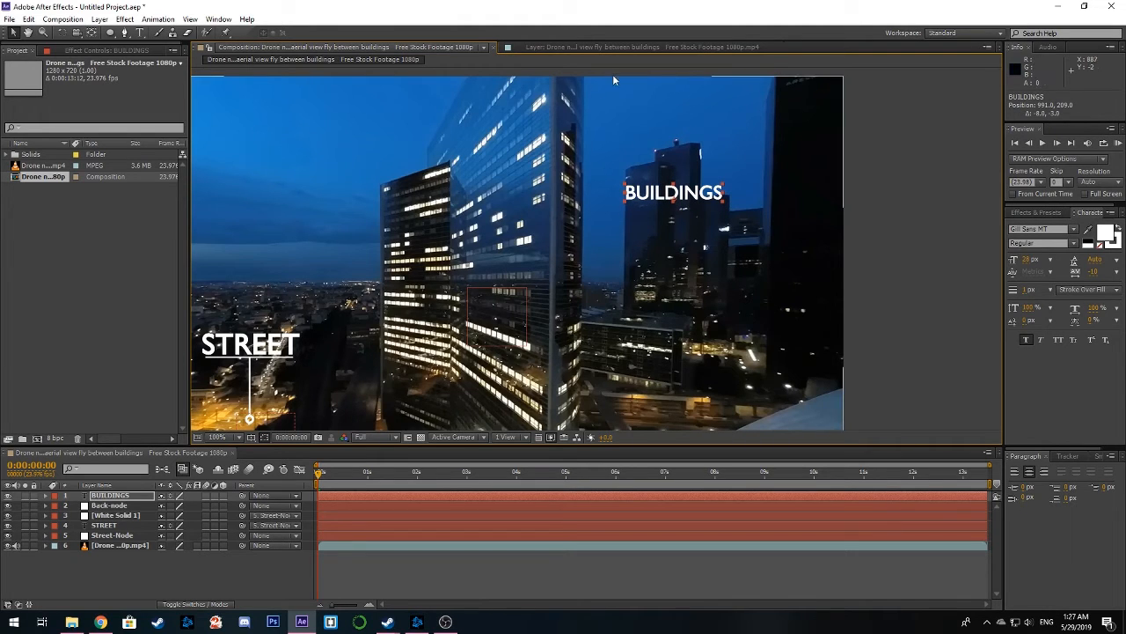
Show the drone footage in the layer view, open the Tracker, and enable Rotation tracking for Tracker 1
{"action": "left_click", "coordinate": [575, 47]}
{"action": "scroll", "coordinate": [656, 166], "scroll_direction": "down", "scroll_amount": 2}
{"action": "scroll", "coordinate": [656, 165], "scroll_direction": "down", "scroll_amount": 3}
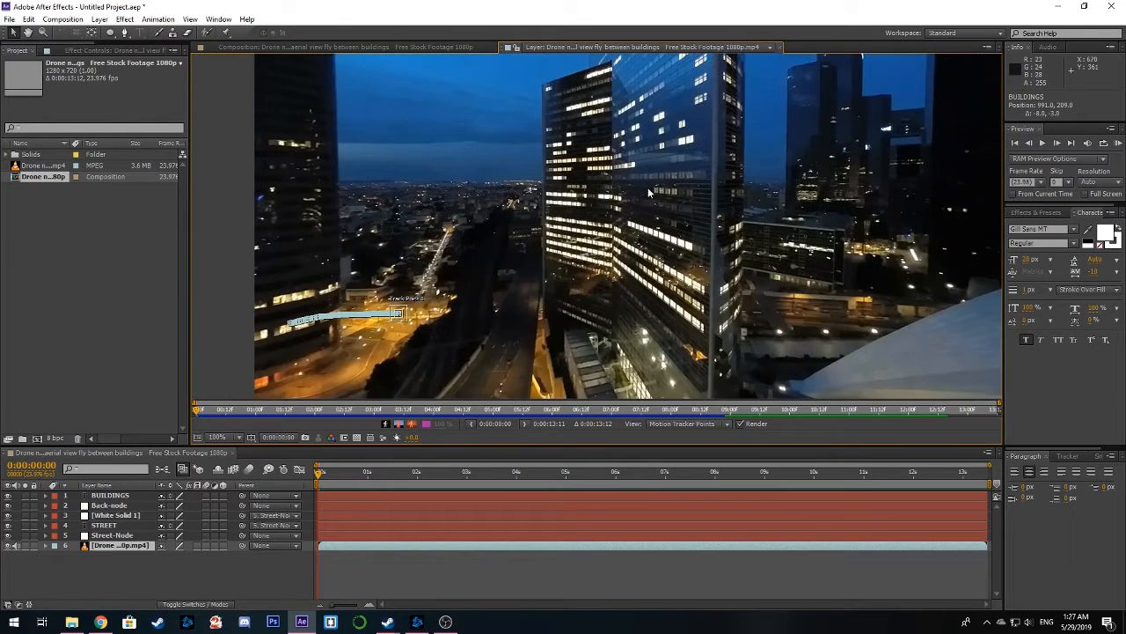
{"action": "mouse_move", "coordinate": [647, 188]}
{"action": "left_mouse_down"}
{"action": "mouse_move", "coordinate": [615, 195]}
{"action": "mouse_move", "coordinate": [629, 187]}
{"action": "left_mouse_up"}
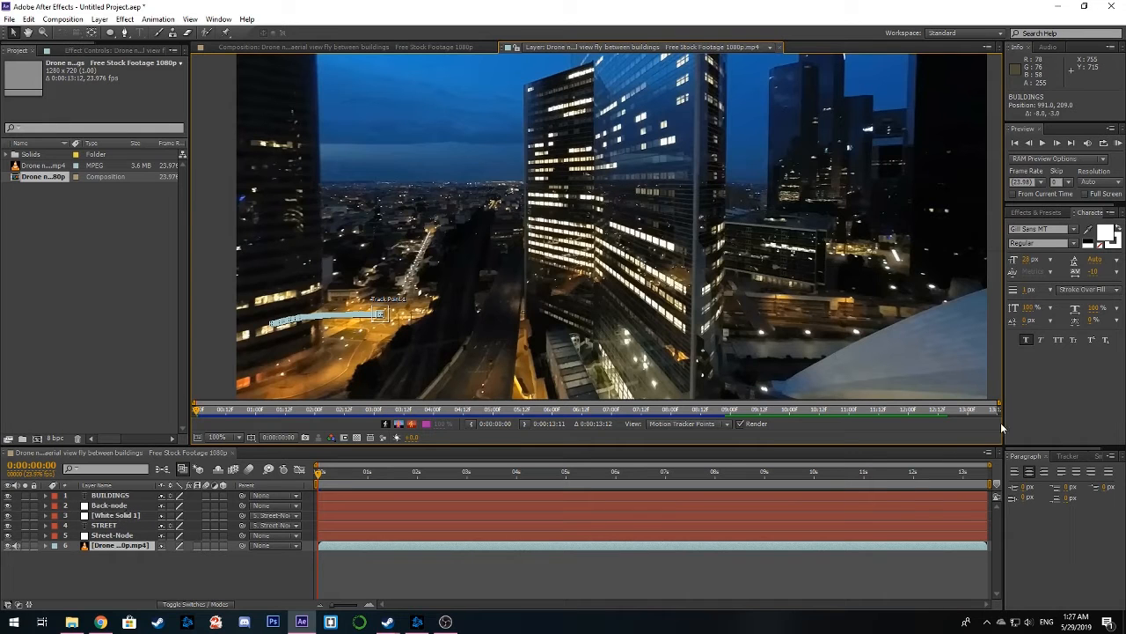
{"action": "left_click", "coordinate": [219, 18]}
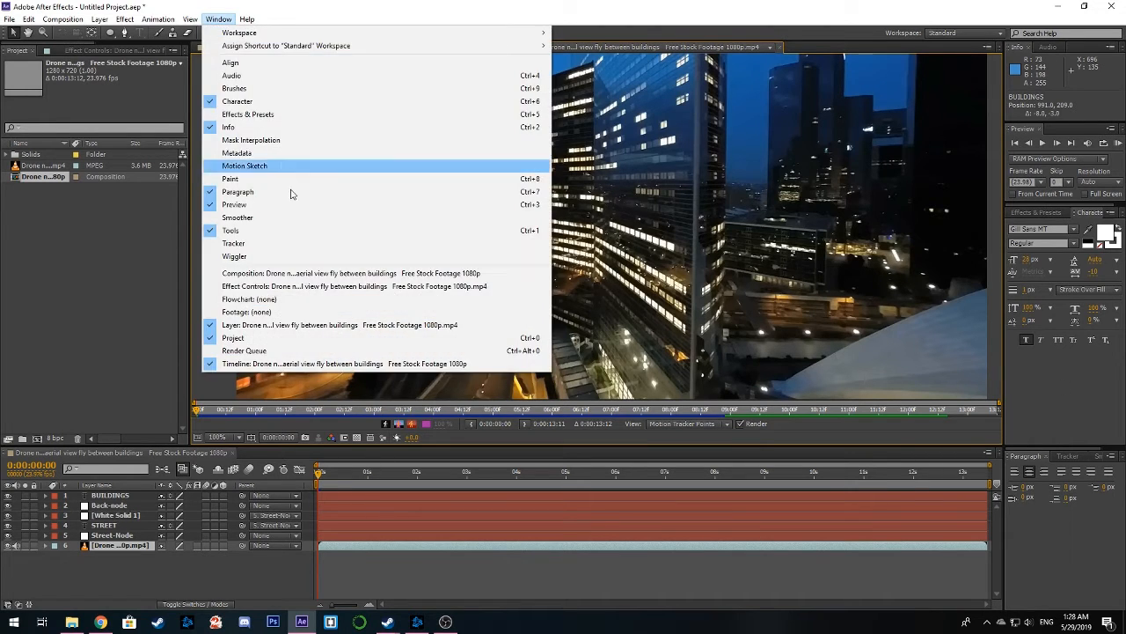
{"action": "left_click", "coordinate": [267, 244]}
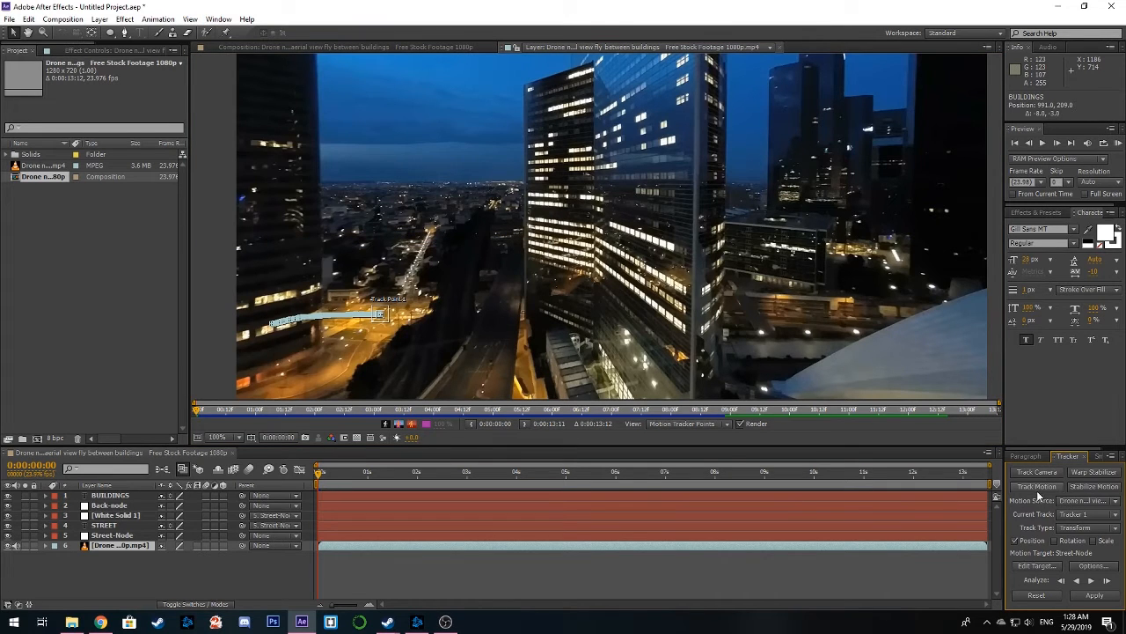
{"action": "left_click", "coordinate": [1055, 541]}
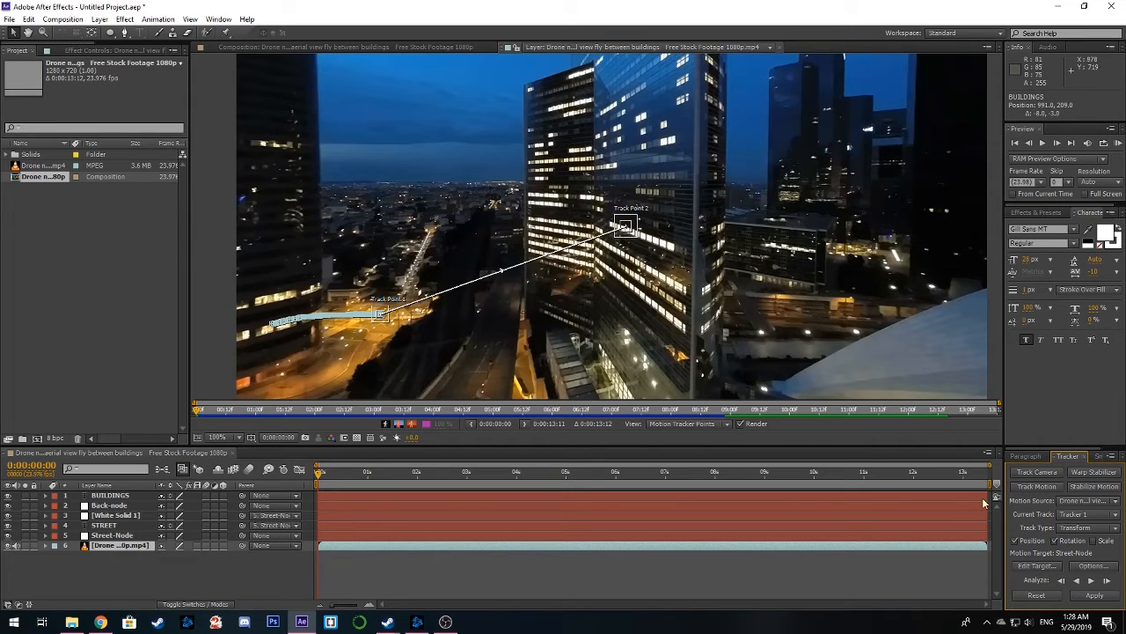
Set the track's motion target to the Back-node layer
{"action": "left_click", "coordinate": [1039, 565]}
{"action": "left_click", "coordinate": [580, 294]}
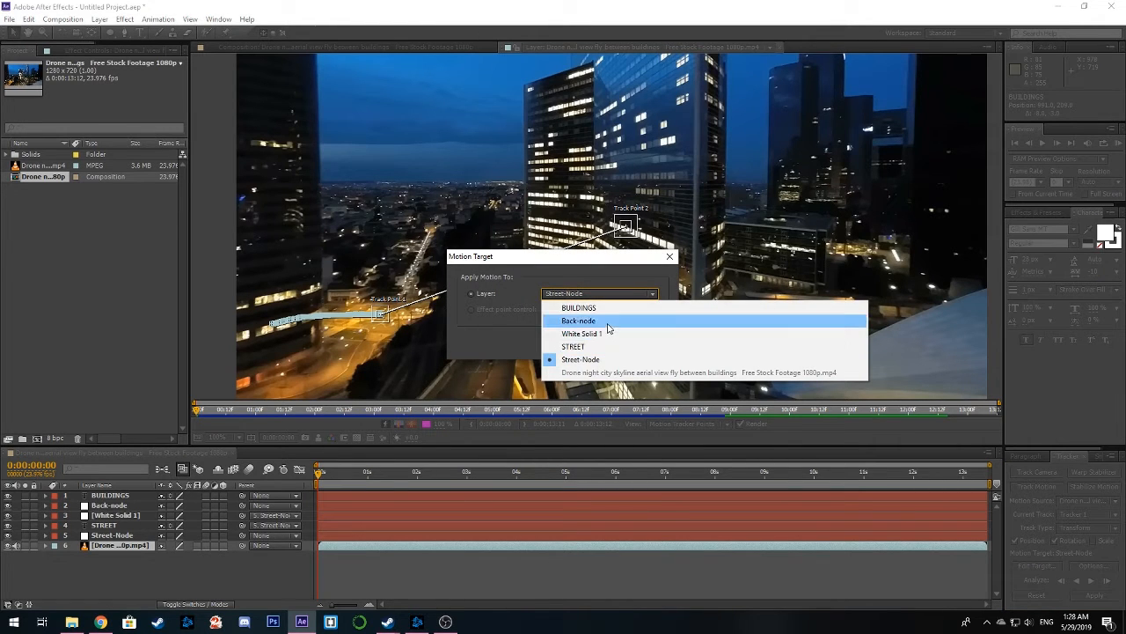
{"action": "left_click", "coordinate": [581, 321]}
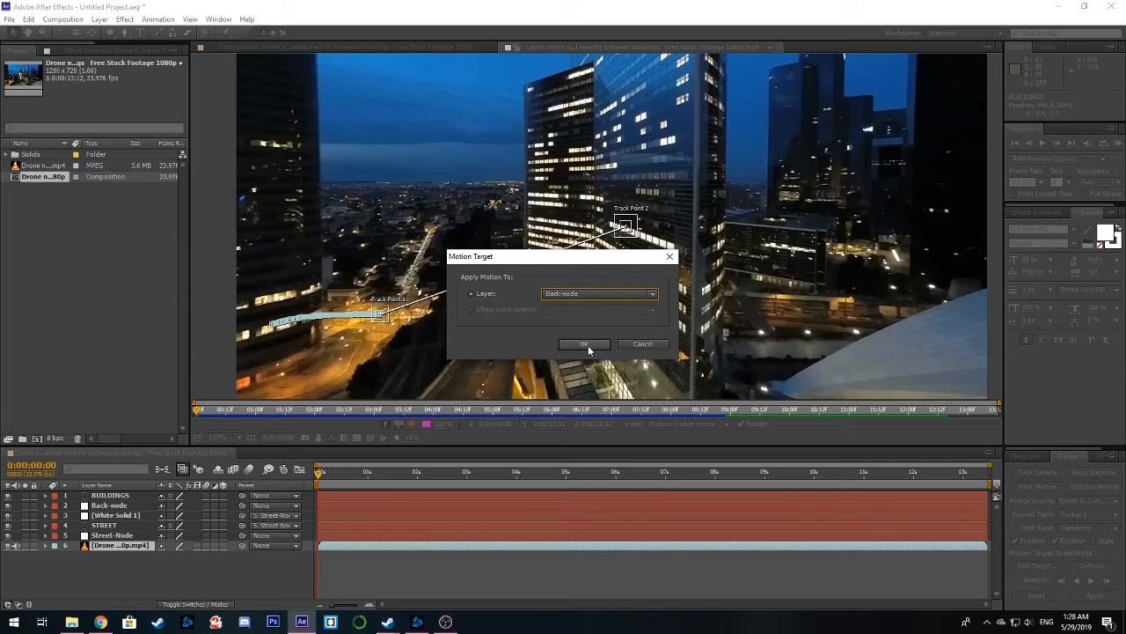
{"action": "left_click", "coordinate": [584, 344]}
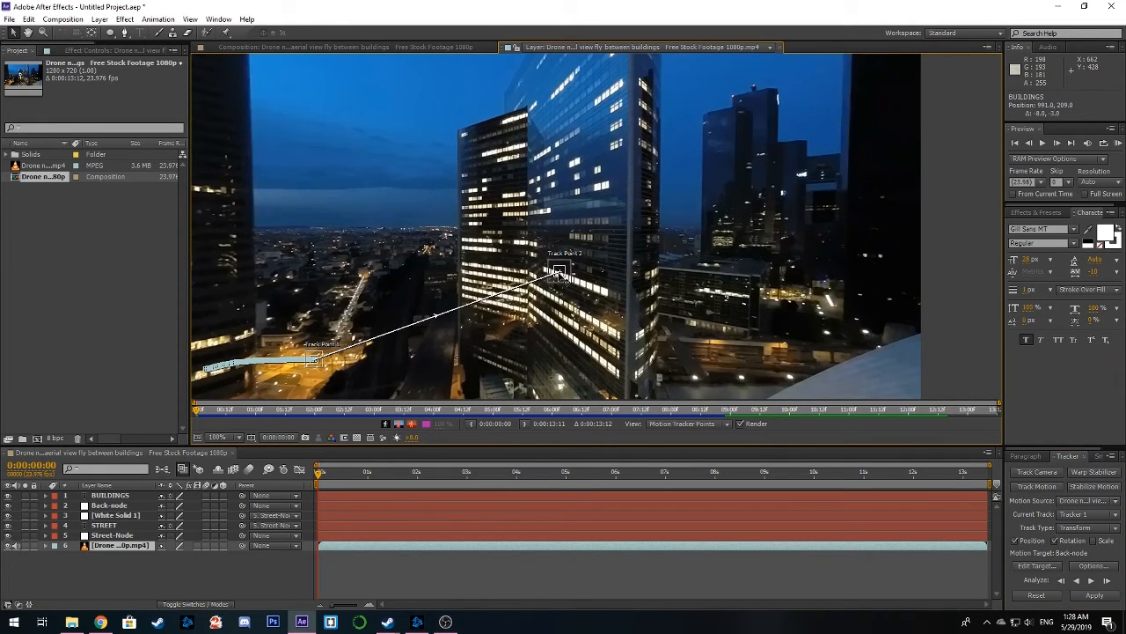
Move both track points to the distant towers, fitting a smaller Track Point 1 on the tallest tower's left rooftop corner
{"action": "left_click_drag", "start_coordinate": [561, 274], "coordinate": [807, 147]}
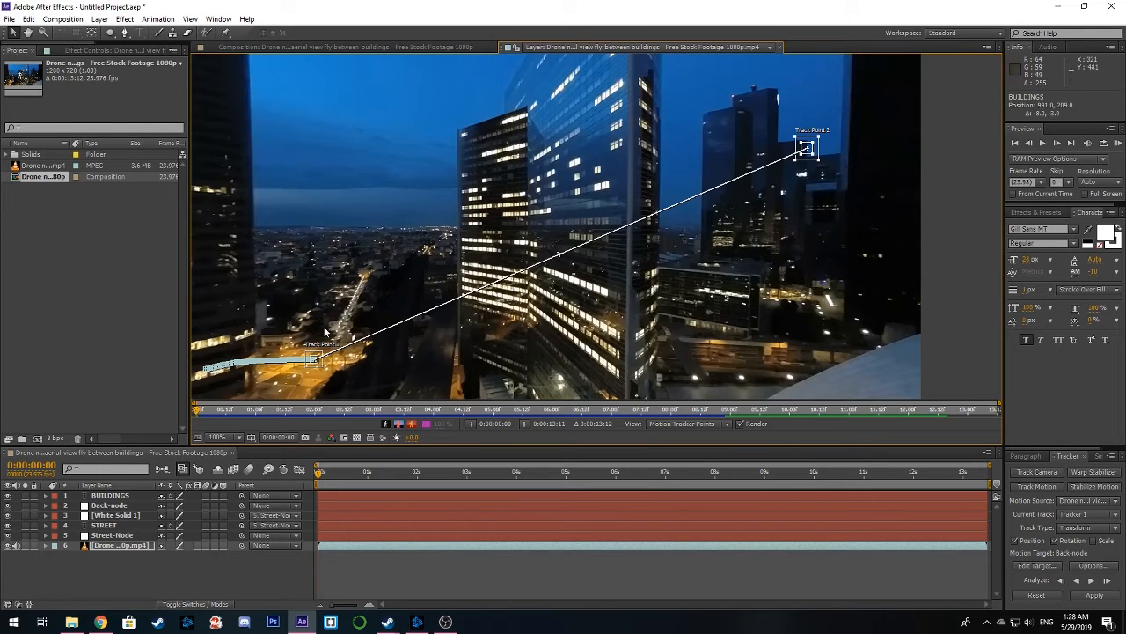
{"action": "left_click_drag", "start_coordinate": [312, 361], "coordinate": [711, 143]}
{"action": "left_click_drag", "start_coordinate": [715, 192], "coordinate": [622, 271]}
{"action": "scroll", "coordinate": [611, 235], "scroll_direction": "up", "scroll_amount": 2}
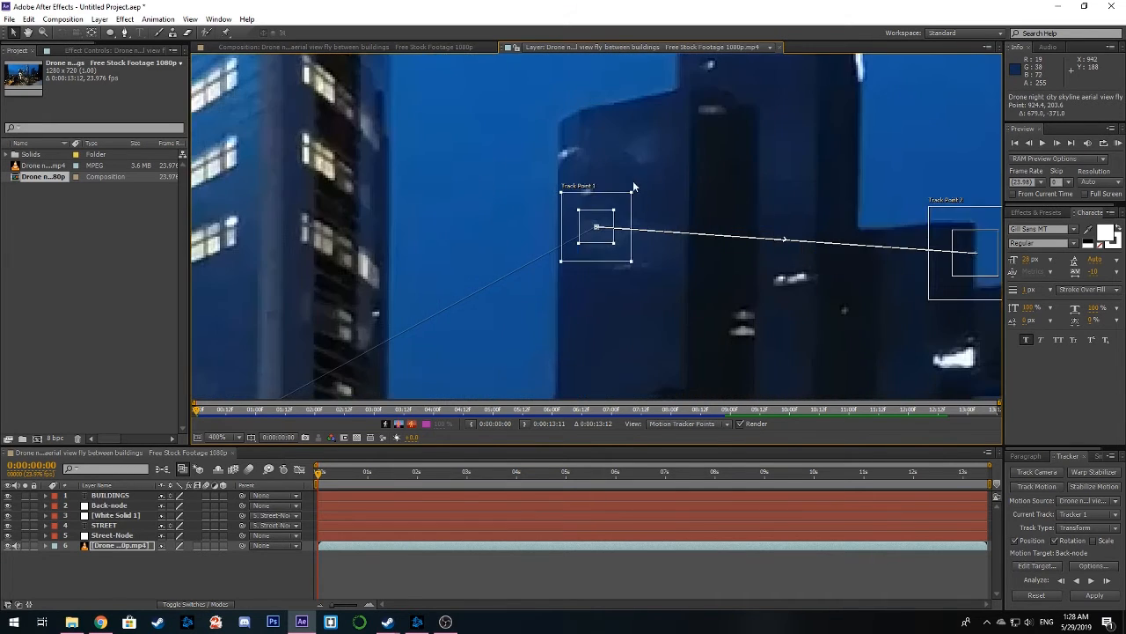
{"action": "left_click_drag", "start_coordinate": [633, 181], "coordinate": [626, 249]}
{"action": "left_click_drag", "start_coordinate": [601, 291], "coordinate": [572, 219]}
{"action": "left_click_drag", "start_coordinate": [517, 247], "coordinate": [643, 197]}
{"action": "left_click_drag", "start_coordinate": [831, 307], "coordinate": [620, 144]}
Fit Track Point 2 on the lower tower's right rooftop corner and shrink its feature and search regions
{"action": "scroll", "coordinate": [709, 238], "scroll_direction": "down", "scroll_amount": 1}
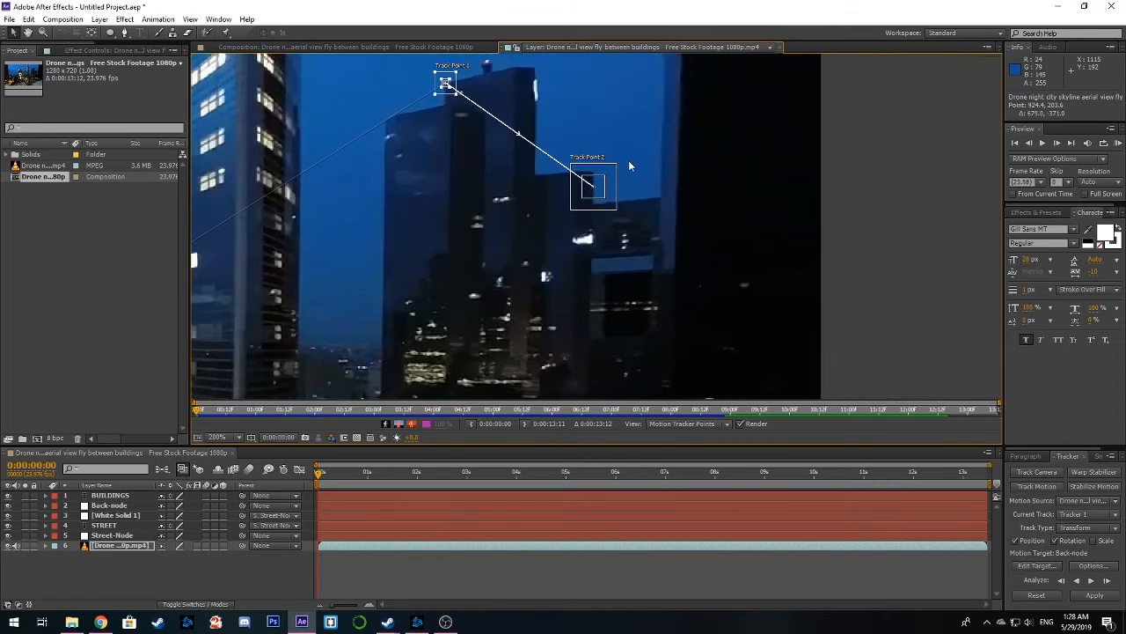
{"action": "scroll", "coordinate": [629, 162], "scroll_direction": "up", "scroll_amount": 1}
{"action": "left_click_drag", "start_coordinate": [780, 255], "coordinate": [609, 171]}
{"action": "left_click_drag", "start_coordinate": [718, 287], "coordinate": [604, 183]}
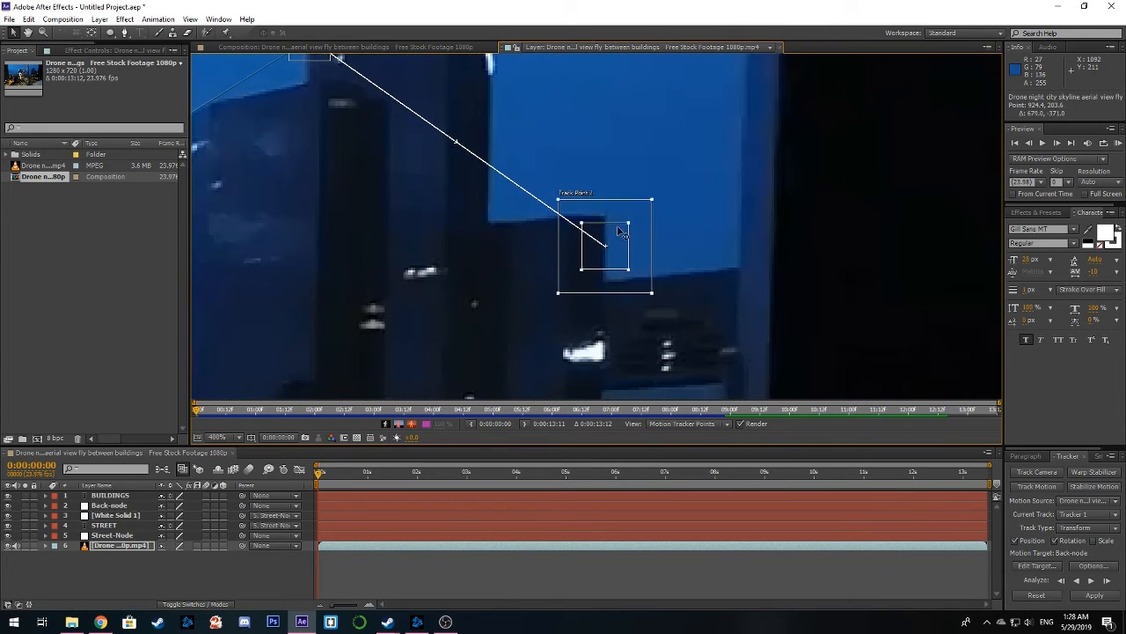
{"action": "mouse_move", "coordinate": [619, 239]}
{"action": "left_mouse_down"}
{"action": "mouse_move", "coordinate": [619, 211]}
{"action": "mouse_move", "coordinate": [630, 243]}
{"action": "left_mouse_up"}
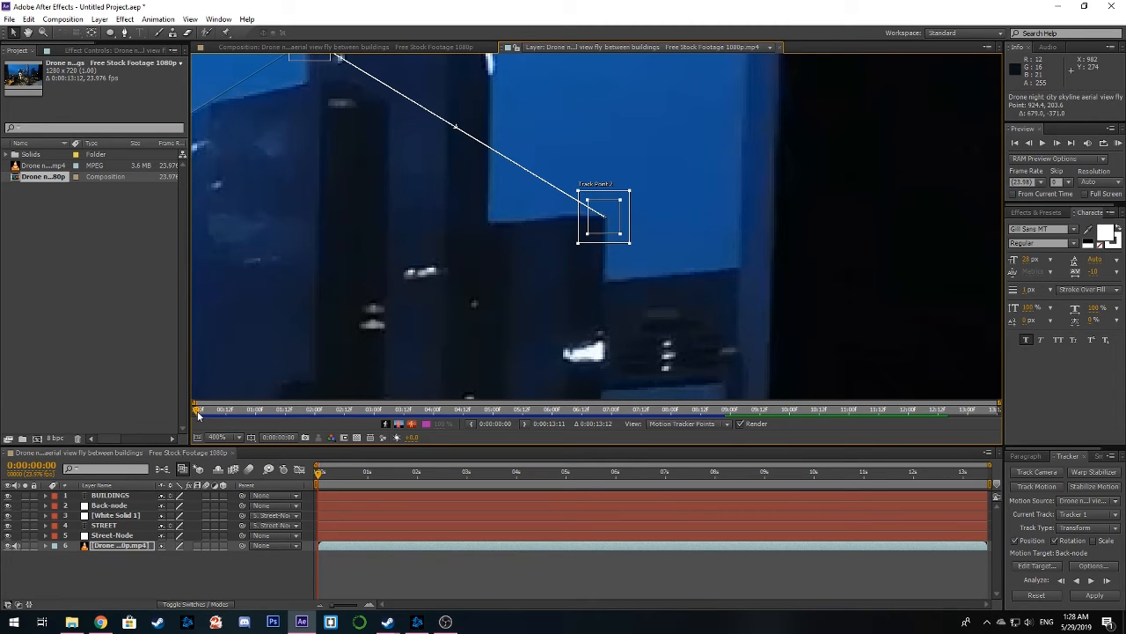
Disable Rotation and enable Scale tracking, and analyze both track points forward from the first frame through the whole clip
{"action": "mouse_move", "coordinate": [198, 412]}
{"action": "left_mouse_down"}
{"action": "mouse_move", "coordinate": [845, 414]}
{"action": "mouse_move", "coordinate": [1013, 434]}
{"action": "mouse_move", "coordinate": [885, 441]}
{"action": "mouse_move", "coordinate": [197, 412]}
{"action": "left_mouse_up"}
{"action": "left_click_drag", "start_coordinate": [413, 194], "coordinate": [565, 328]}
{"action": "scroll", "coordinate": [554, 289], "scroll_direction": "down", "scroll_amount": 1}
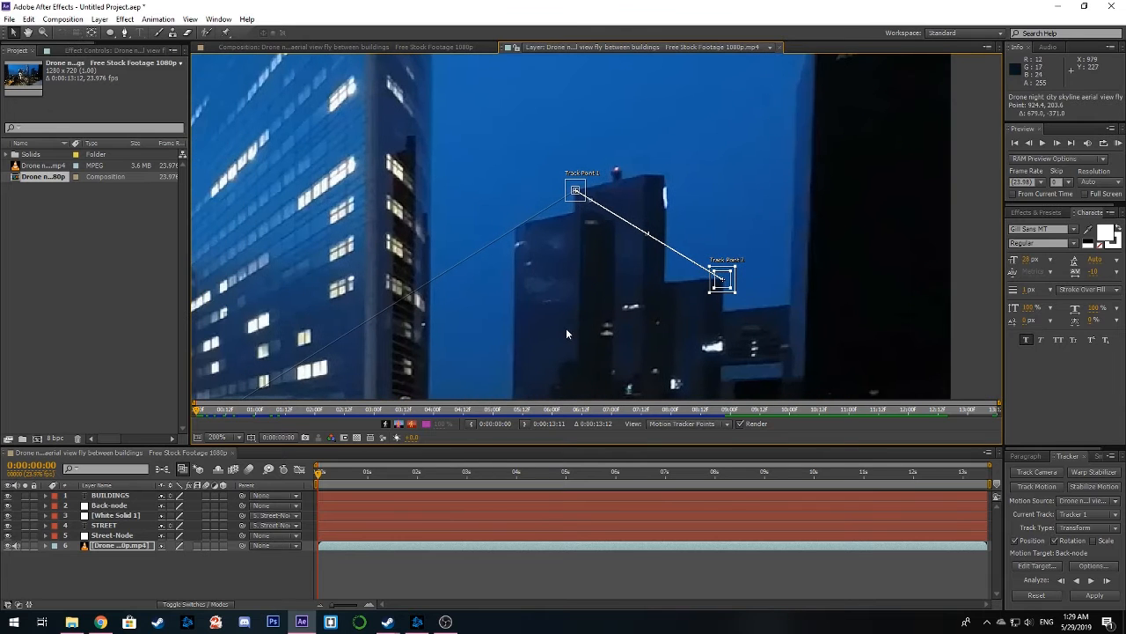
{"action": "left_click_drag", "start_coordinate": [195, 412], "coordinate": [972, 414]}
{"action": "left_click_drag", "start_coordinate": [834, 428], "coordinate": [194, 421]}
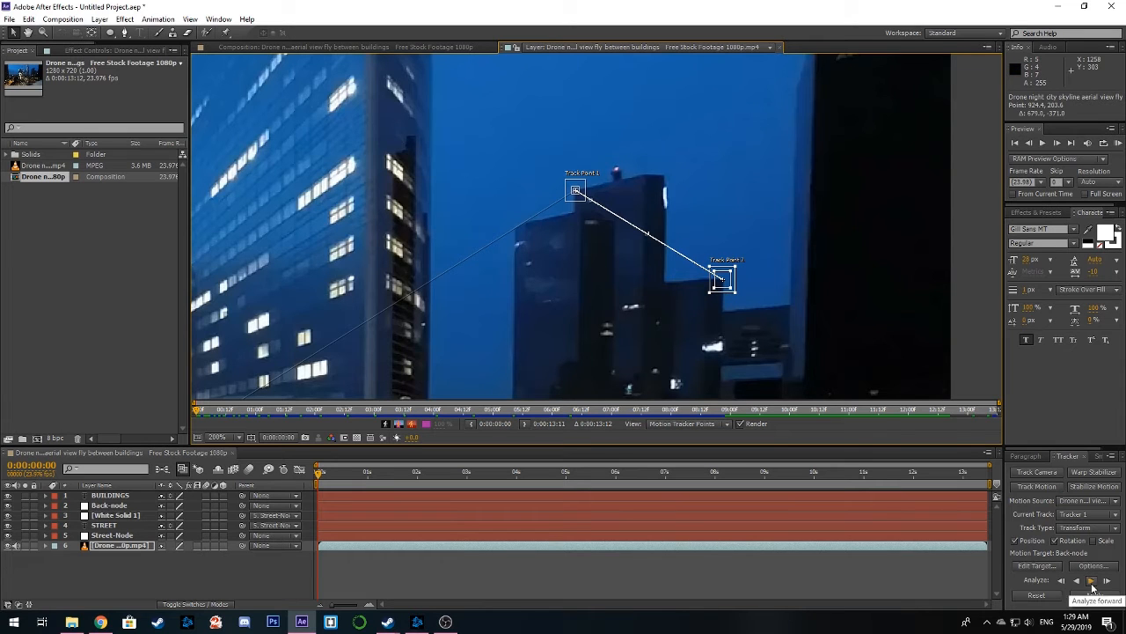
{"action": "left_click", "coordinate": [1058, 541]}
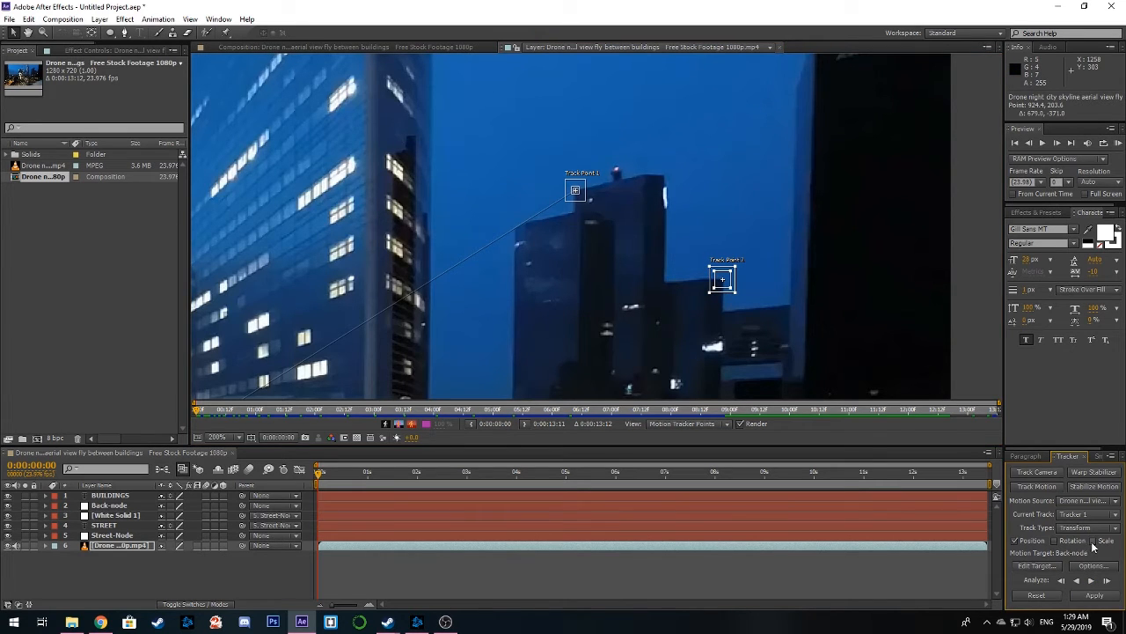
{"action": "left_click", "coordinate": [1093, 542]}
{"action": "left_click", "coordinate": [1092, 583]}
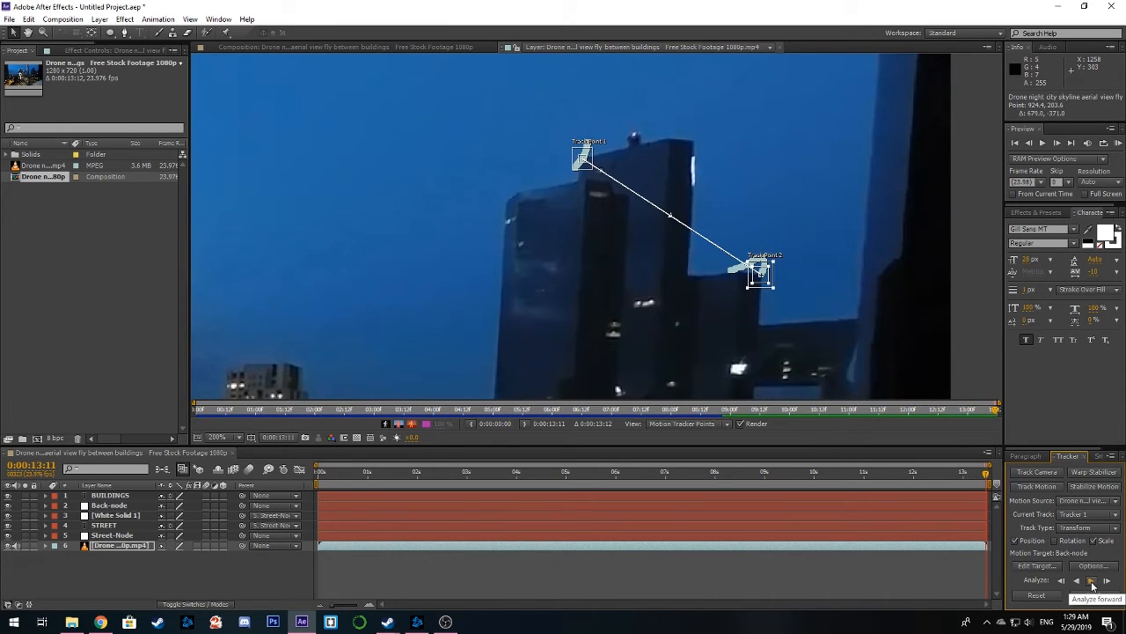
Return to the first frame and apply the tracking data to Back-node in the X and Y dimensions
{"action": "left_click_drag", "start_coordinate": [986, 474], "coordinate": [317, 498]}
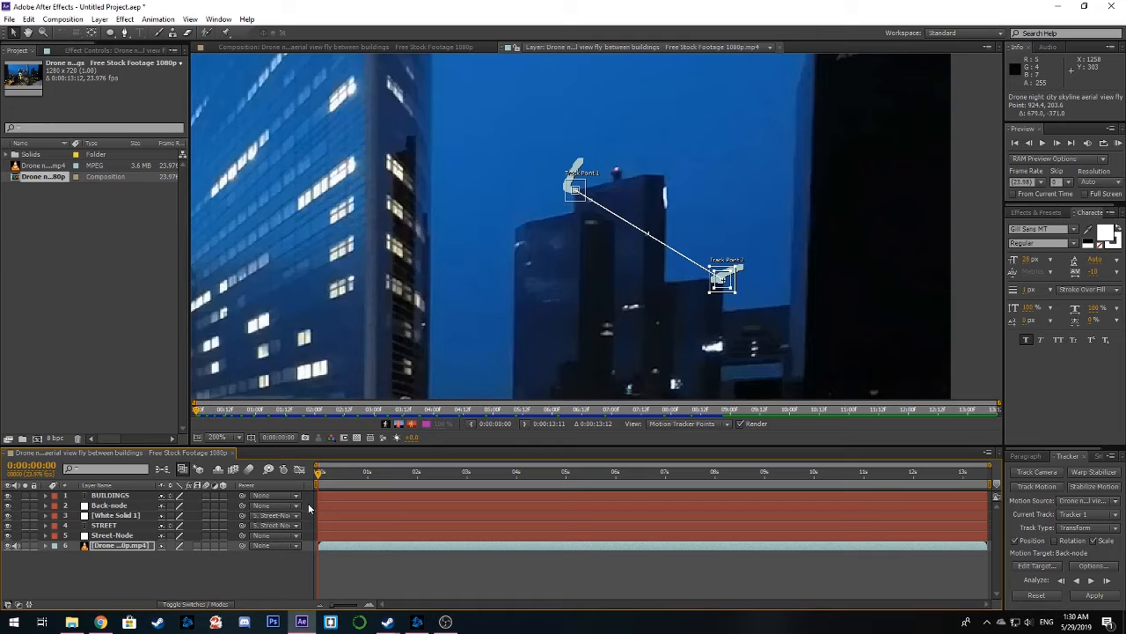
{"action": "left_click", "coordinate": [1094, 596]}
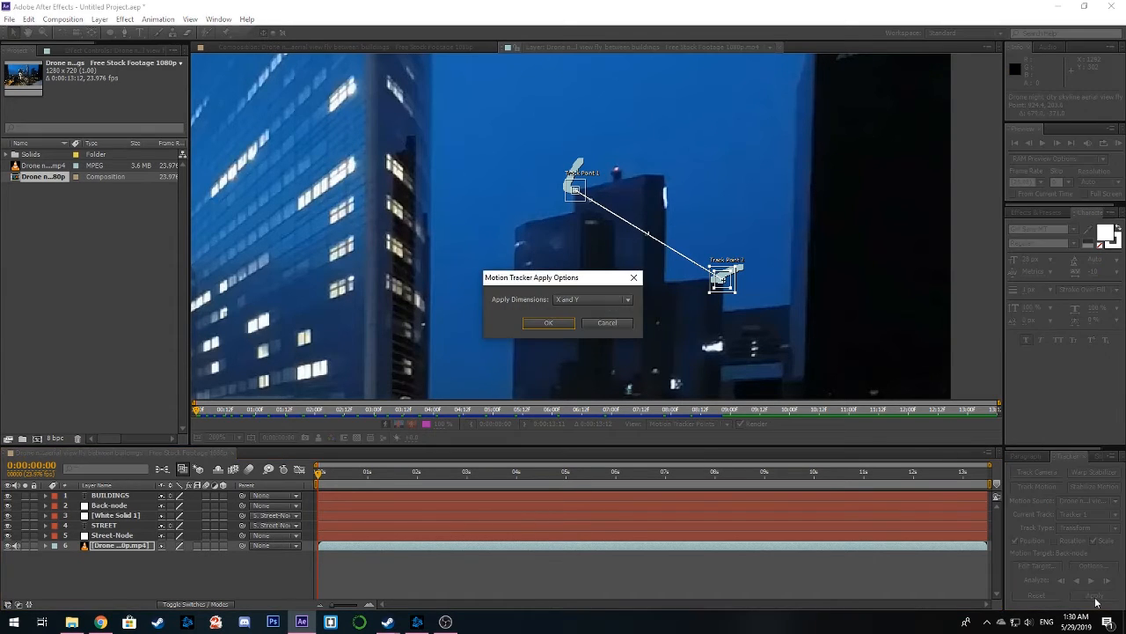
{"action": "left_click", "coordinate": [547, 323]}
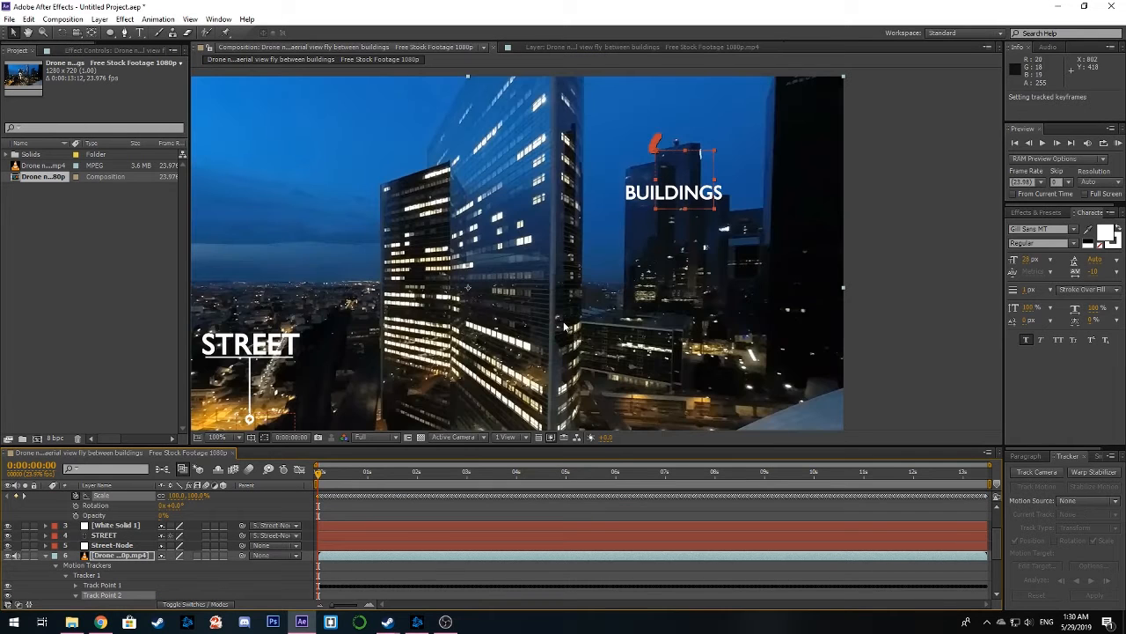
Parent the BUILDINGS text layer to Back-node and check how the label follows the towers
{"action": "left_click_drag", "start_coordinate": [453, 289], "coordinate": [498, 273]}
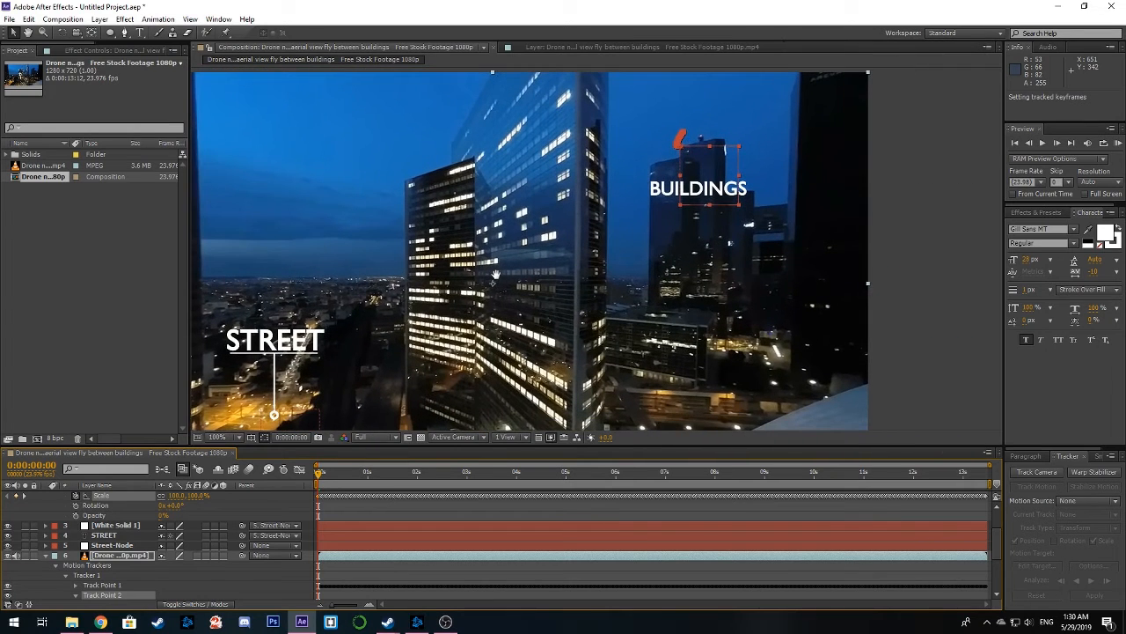
{"action": "scroll", "coordinate": [146, 514], "scroll_direction": "up", "scroll_amount": 3}
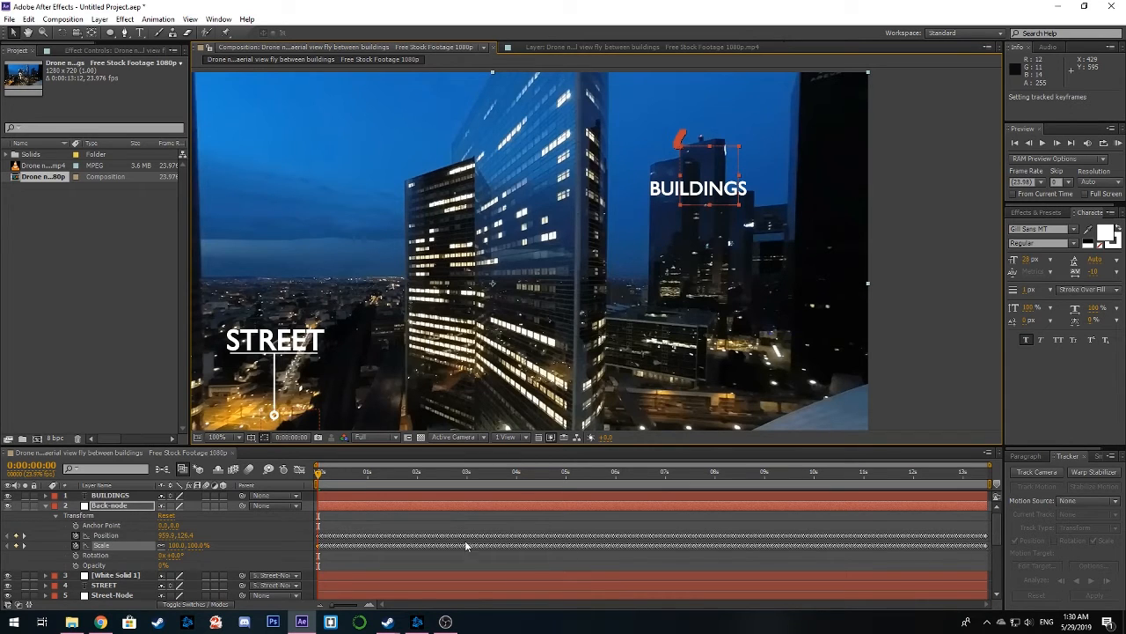
{"action": "left_click", "coordinate": [45, 507]}
{"action": "left_click", "coordinate": [119, 496]}
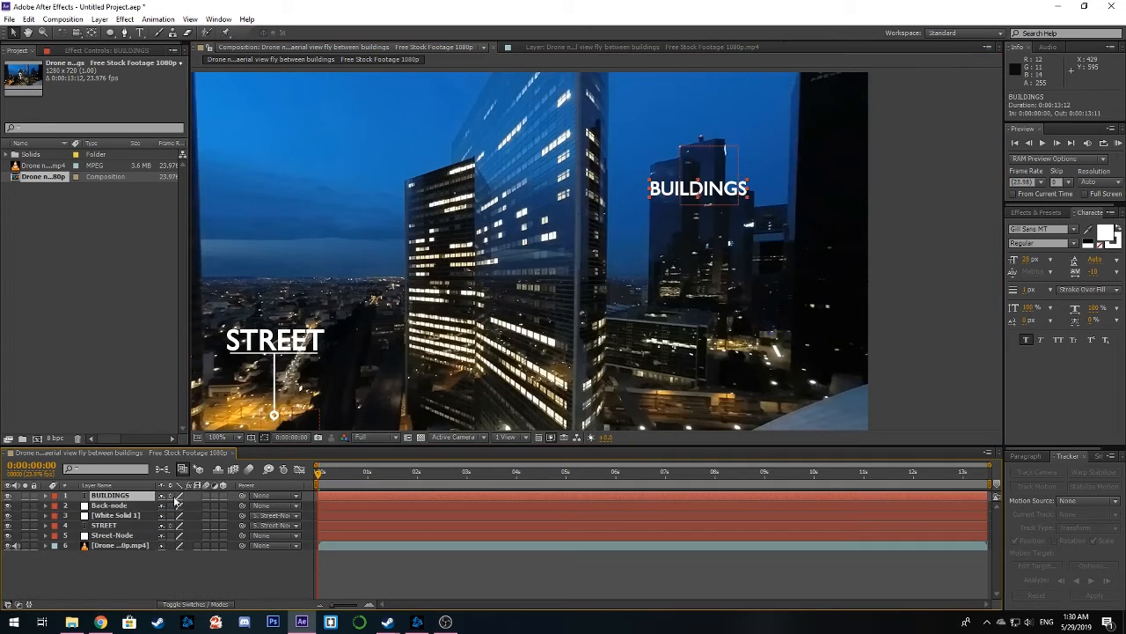
{"action": "left_click", "coordinate": [271, 499]}
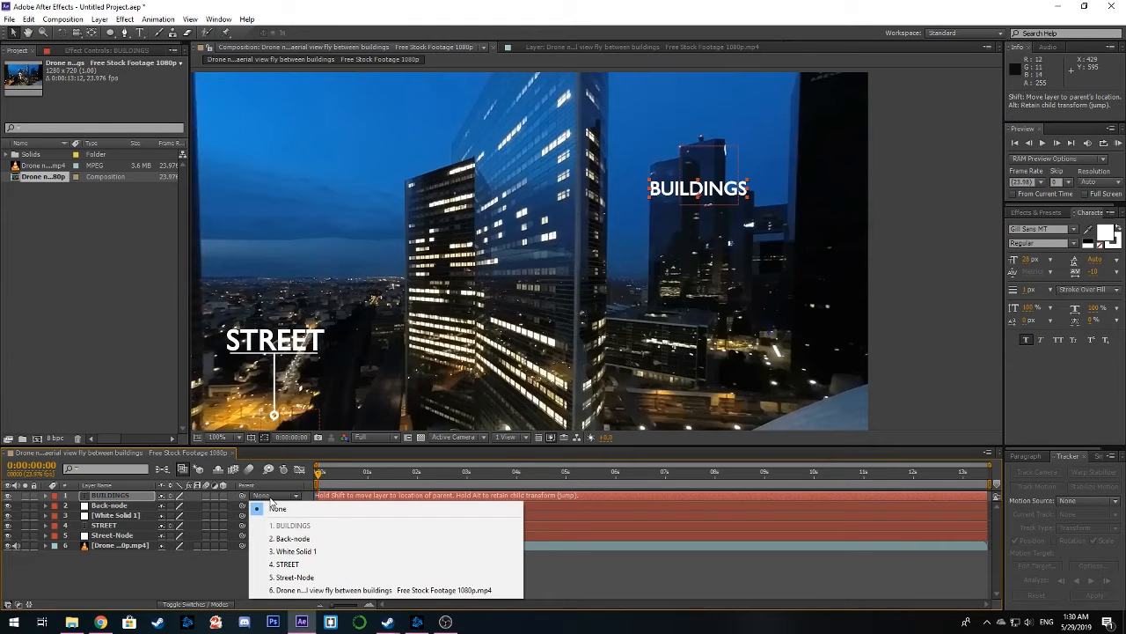
{"action": "left_click", "coordinate": [311, 539]}
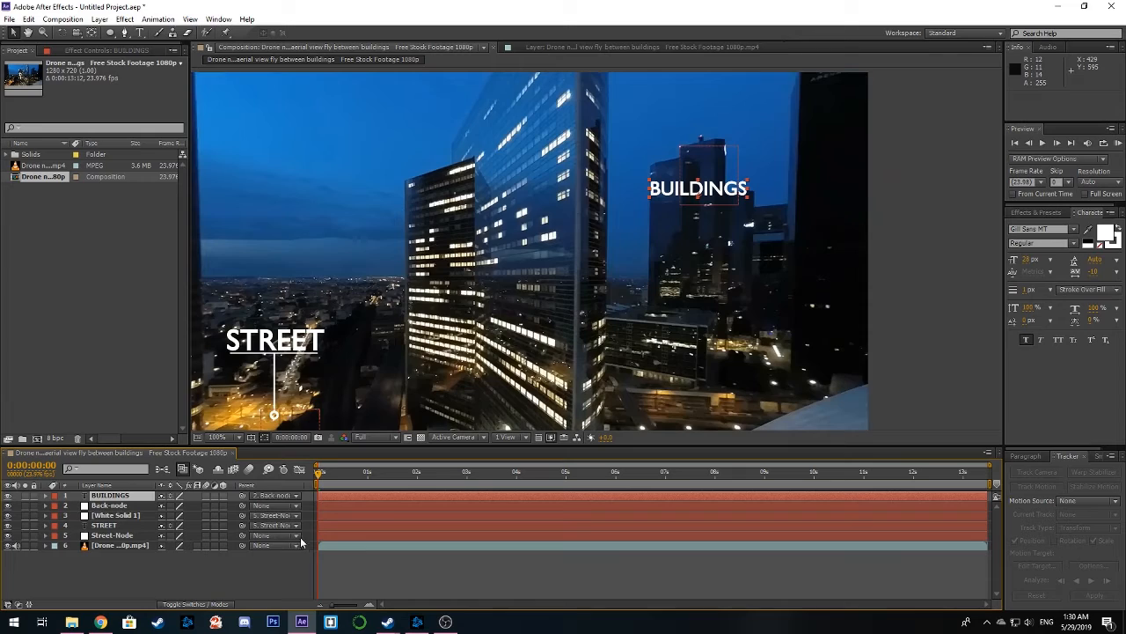
{"action": "mouse_move", "coordinate": [319, 475]}
{"action": "left_mouse_down"}
{"action": "mouse_move", "coordinate": [992, 487]}
{"action": "mouse_move", "coordinate": [333, 483]}
{"action": "mouse_move", "coordinate": [918, 485]}
{"action": "mouse_move", "coordinate": [309, 472]}
{"action": "left_mouse_up"}
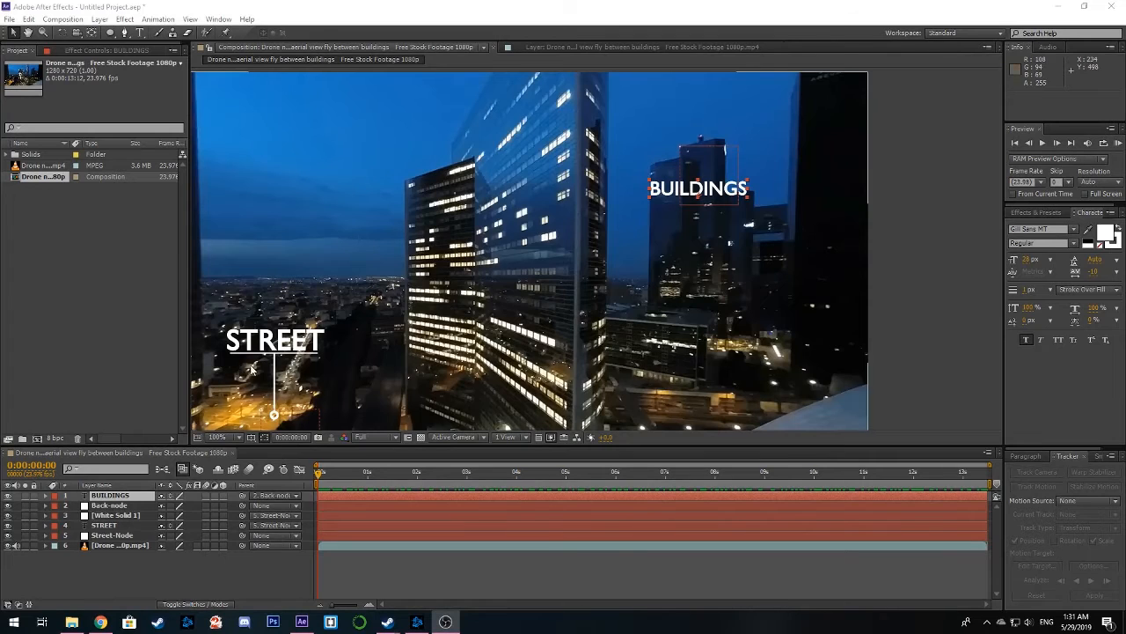
Duplicate the White Solid 1 callout line and place the copy beneath the BUILDINGS label
{"action": "left_click", "coordinate": [114, 518]}
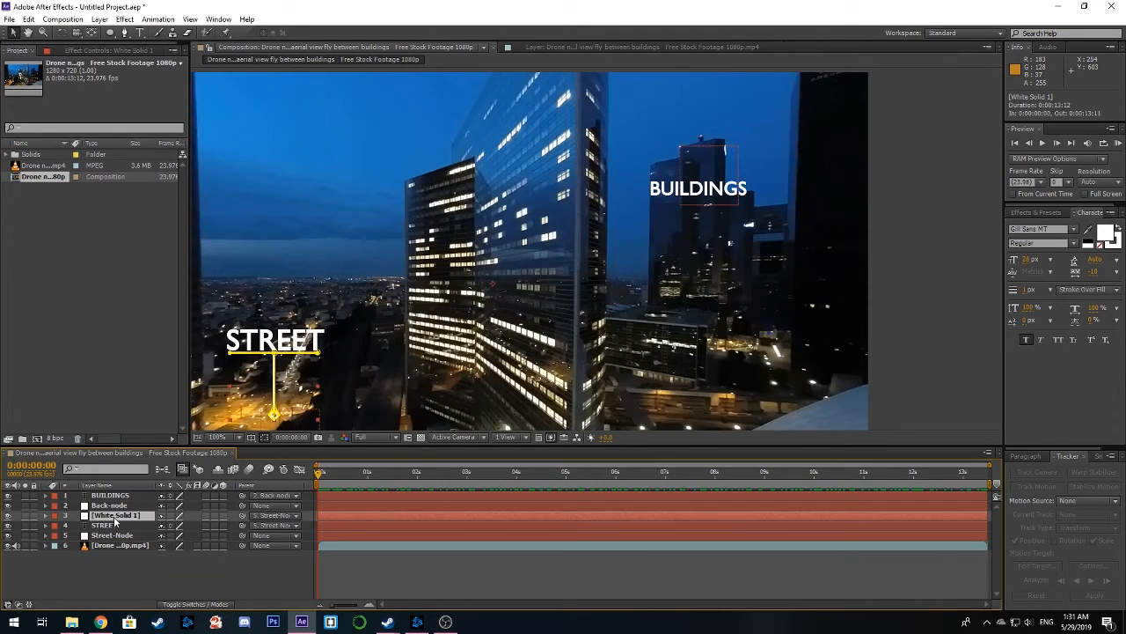
{"action": "key", "text": "ctrl+d"}
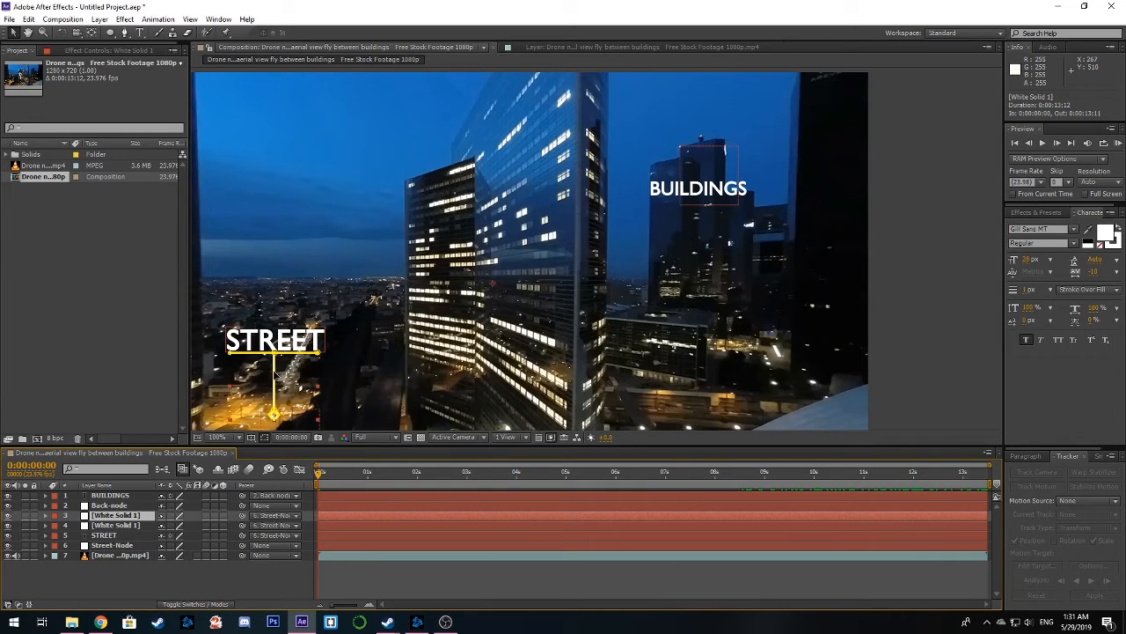
{"action": "left_click_drag", "start_coordinate": [275, 376], "coordinate": [338, 379]}
{"action": "key", "text": "ctrl+z"}
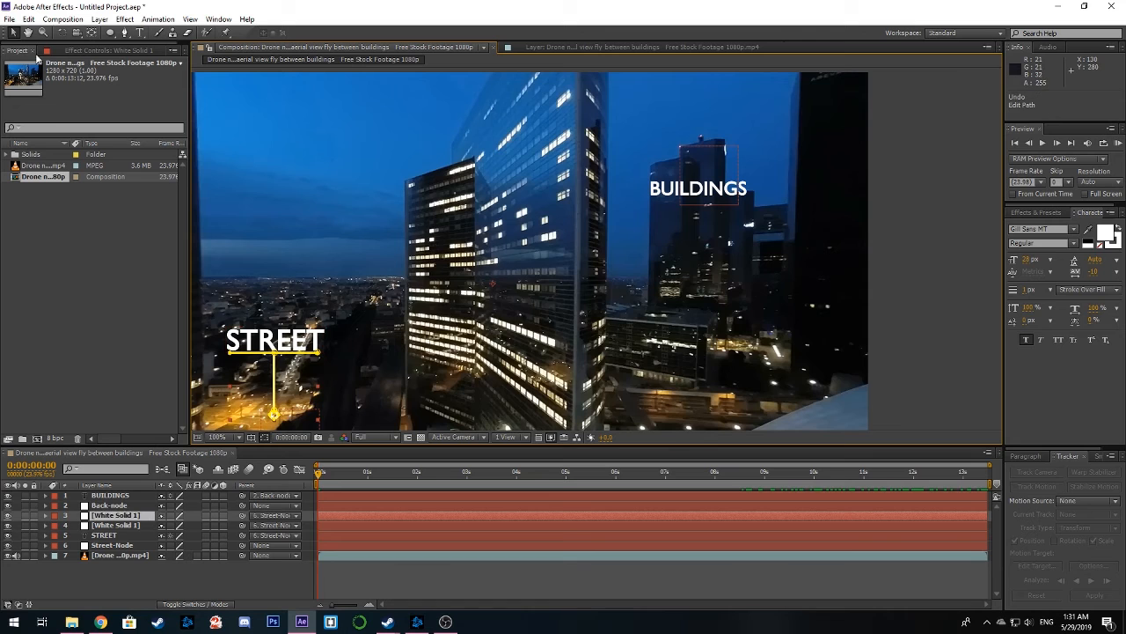
{"action": "left_click_drag", "start_coordinate": [312, 415], "coordinate": [733, 300]}
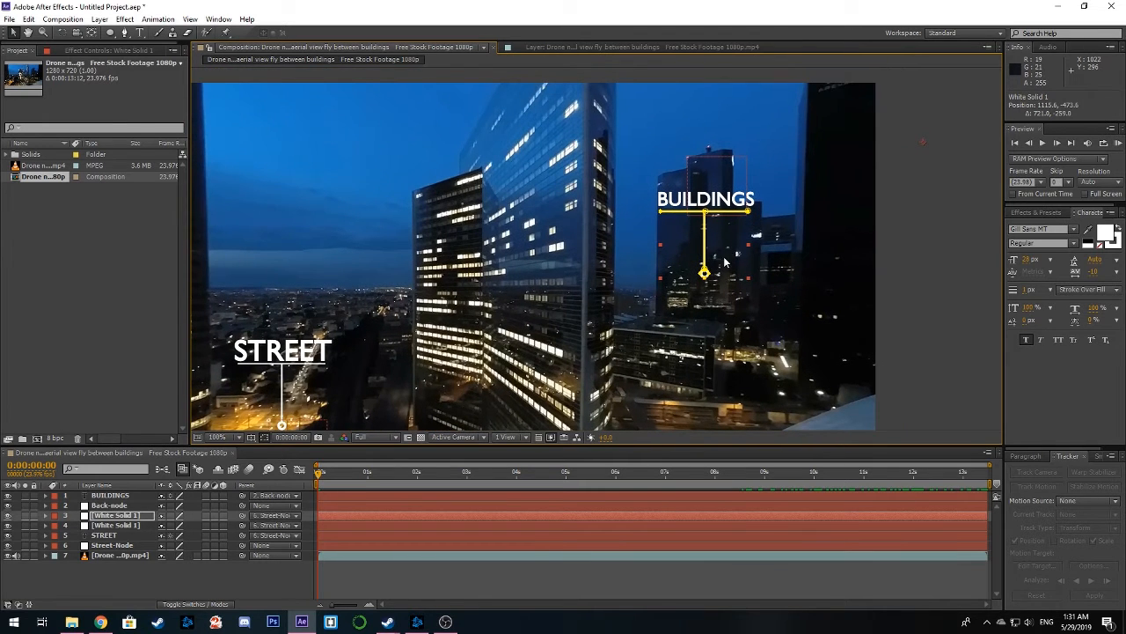
{"action": "scroll", "coordinate": [723, 265], "scroll_direction": "up", "scroll_amount": 1}
{"action": "left_click_drag", "start_coordinate": [722, 265], "coordinate": [730, 238]}
{"action": "scroll", "coordinate": [701, 300], "scroll_direction": "down", "scroll_amount": 1}
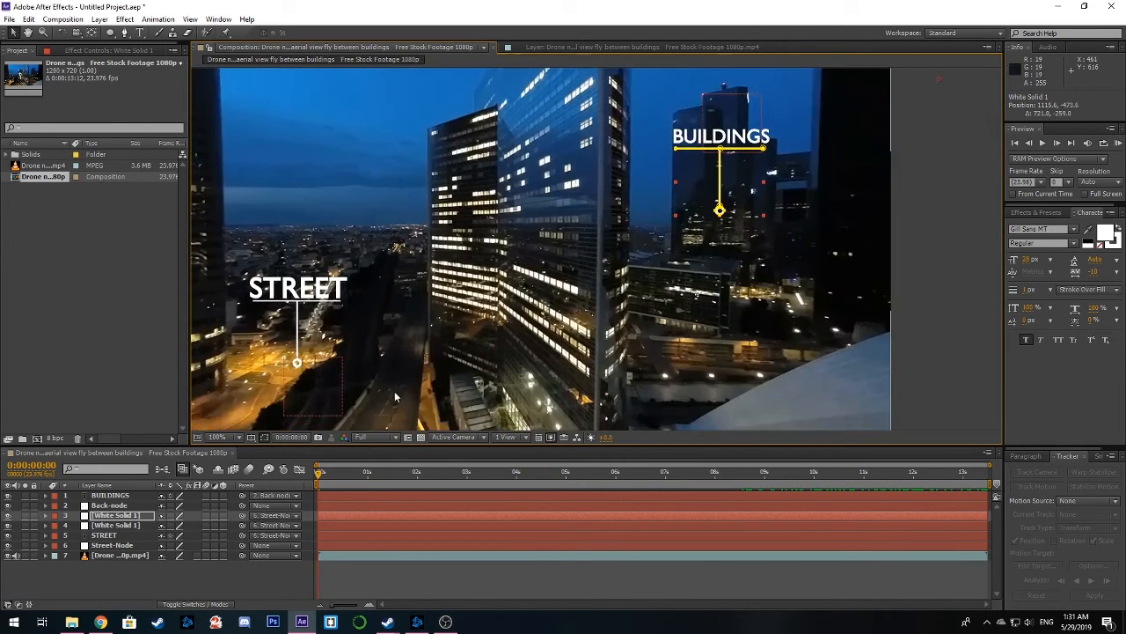
Parent the duplicated callout line to Back-node and scrub to 0:00:08:03 to check its tracking
{"action": "left_click", "coordinate": [271, 515]}
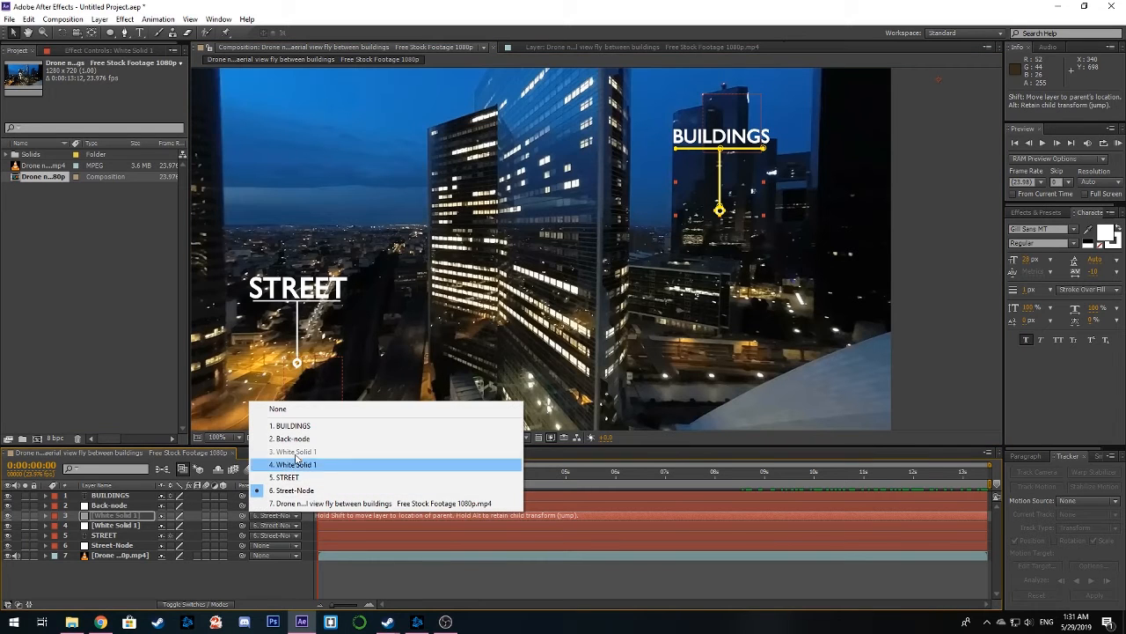
{"action": "left_click", "coordinate": [300, 440]}
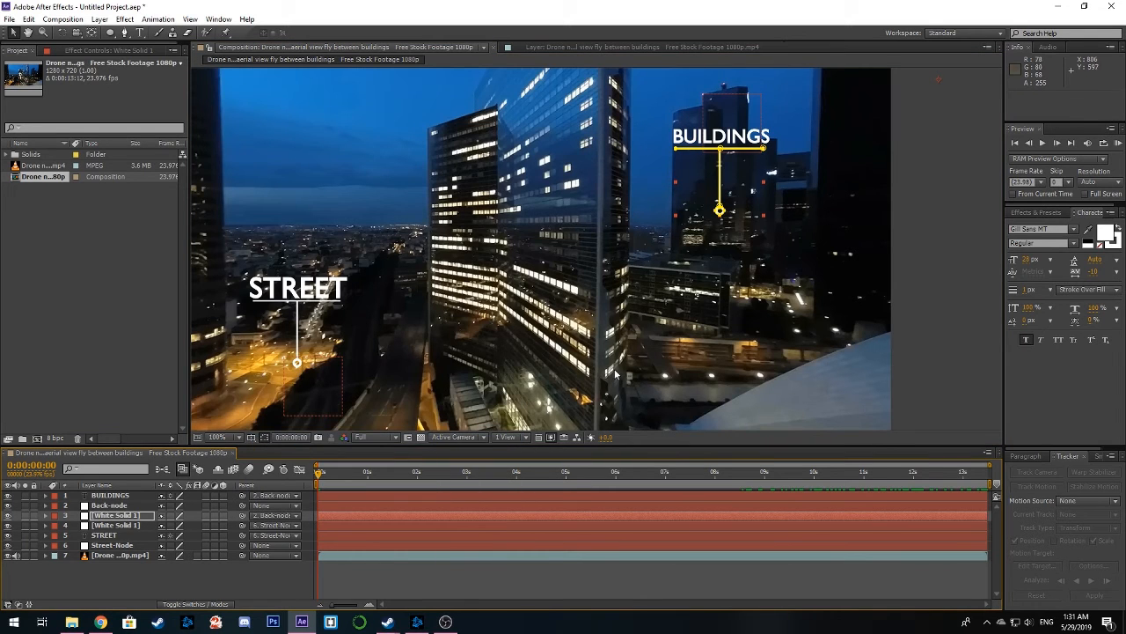
{"action": "left_click", "coordinate": [932, 267]}
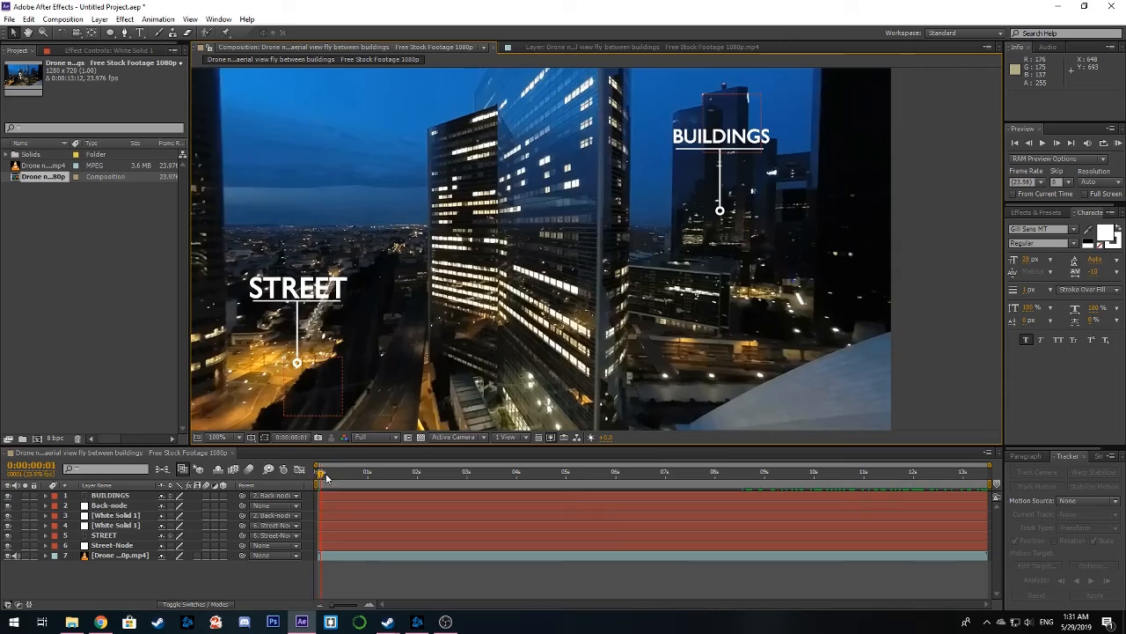
{"action": "left_click_drag", "start_coordinate": [320, 475], "coordinate": [721, 472]}
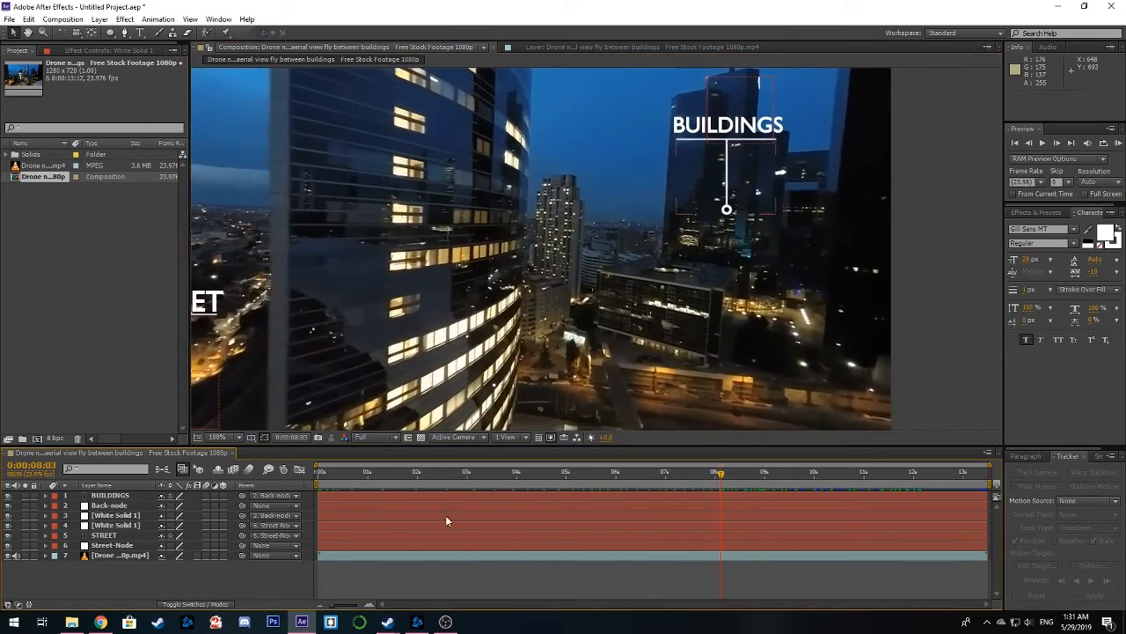
Remove the Opacity keyframes from the duplicated White Solid 1 callout line beneath BUILDINGS
{"action": "left_click", "coordinate": [46, 506]}
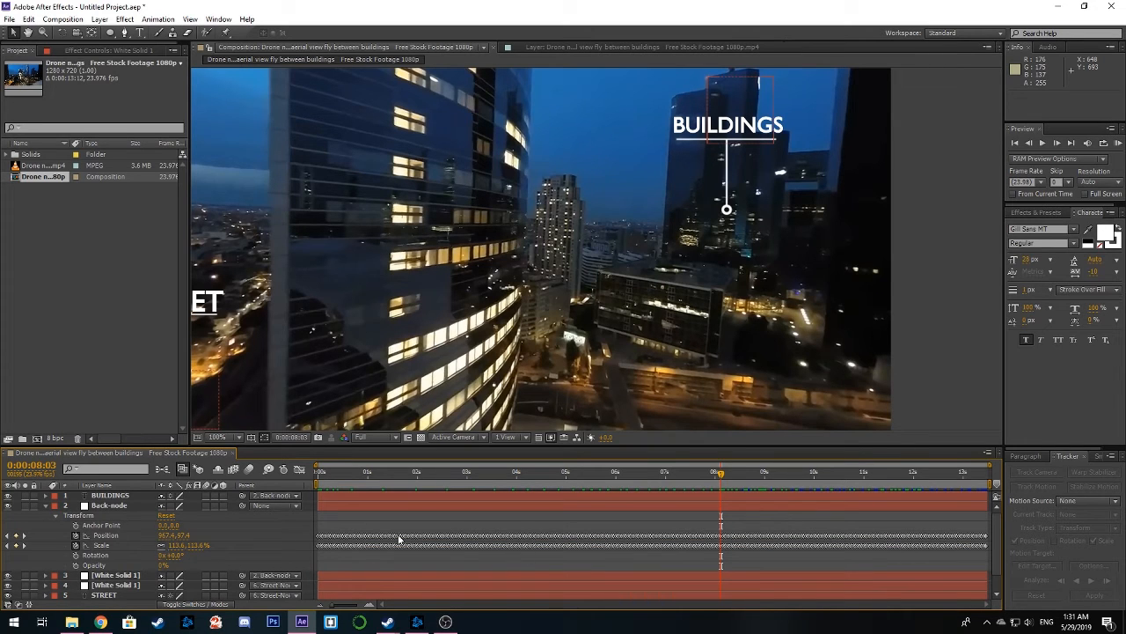
{"action": "left_click", "coordinate": [45, 506]}
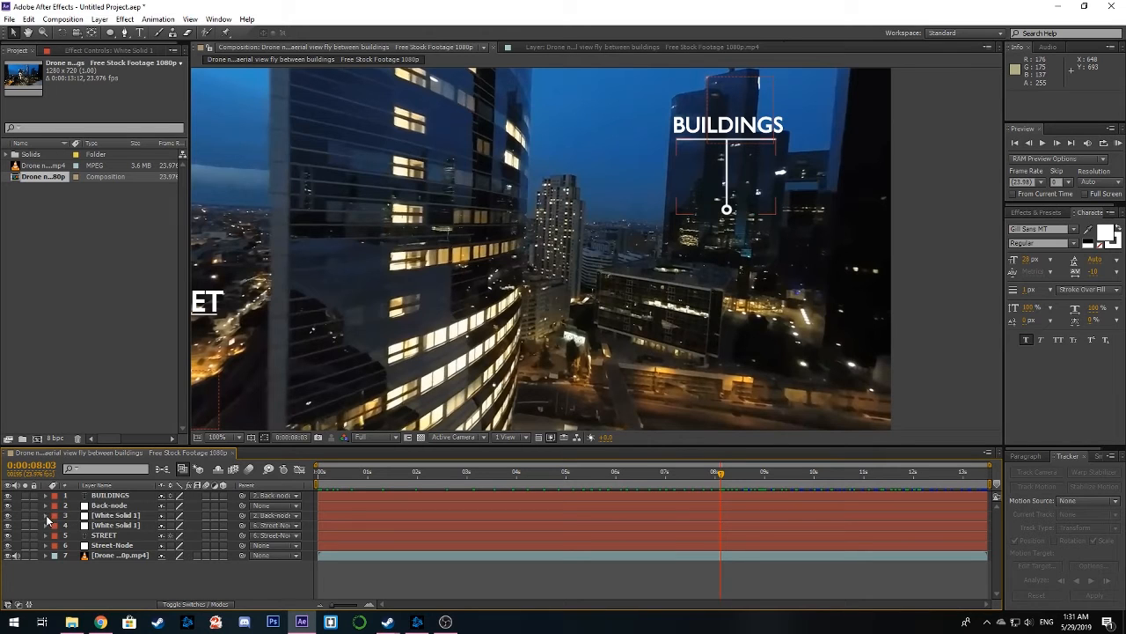
{"action": "left_click", "coordinate": [46, 516]}
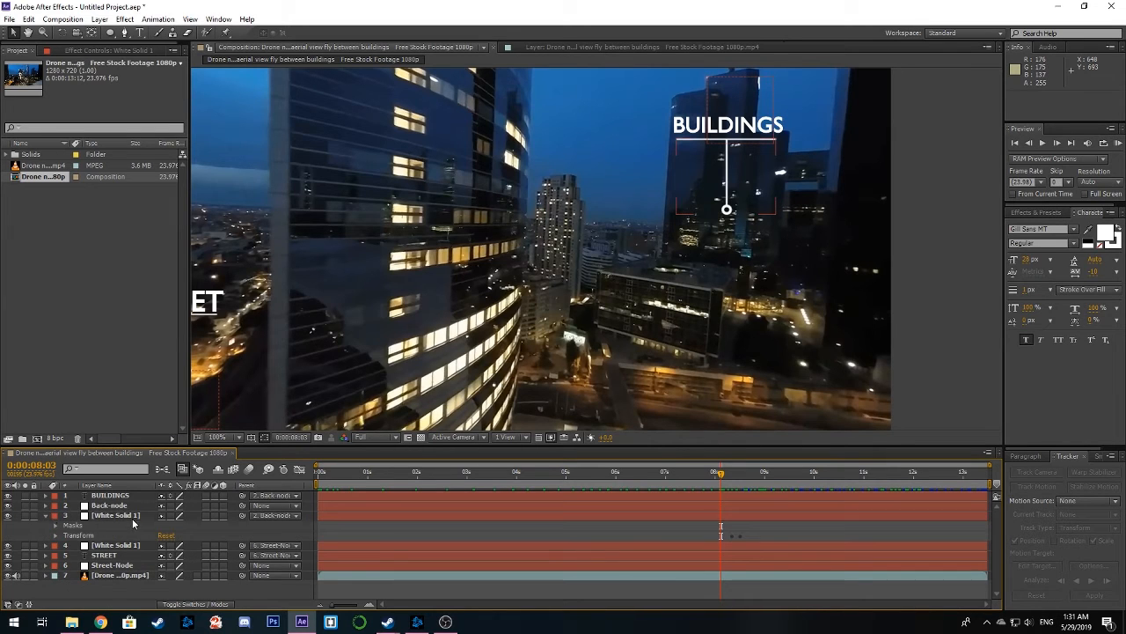
{"action": "left_click", "coordinate": [56, 535]}
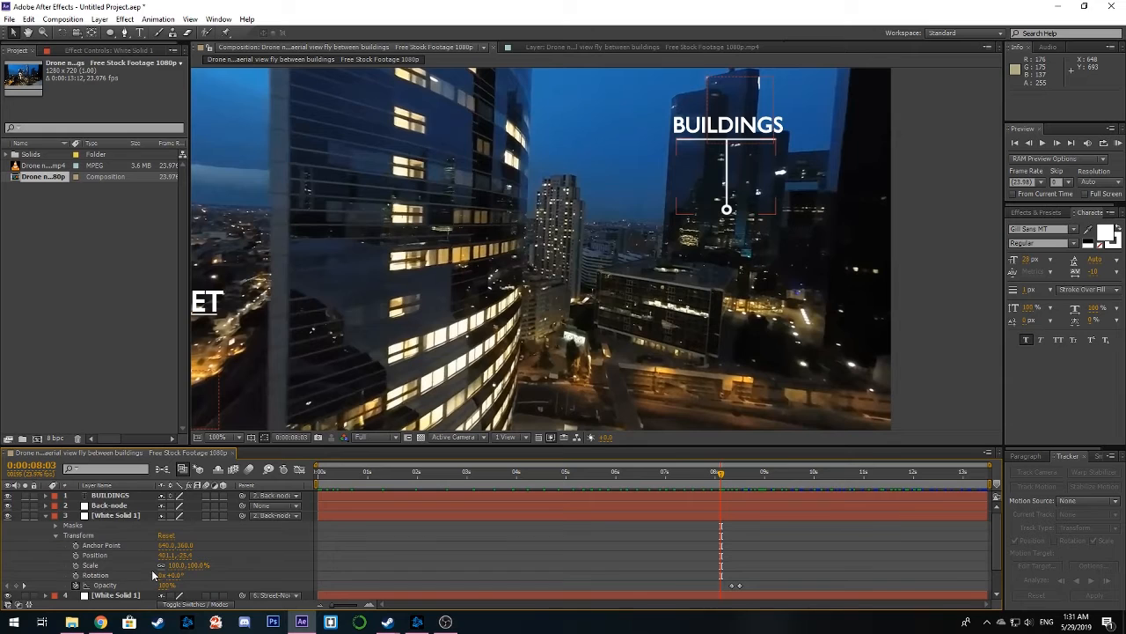
{"action": "left_click_drag", "start_coordinate": [741, 586], "coordinate": [731, 586]}
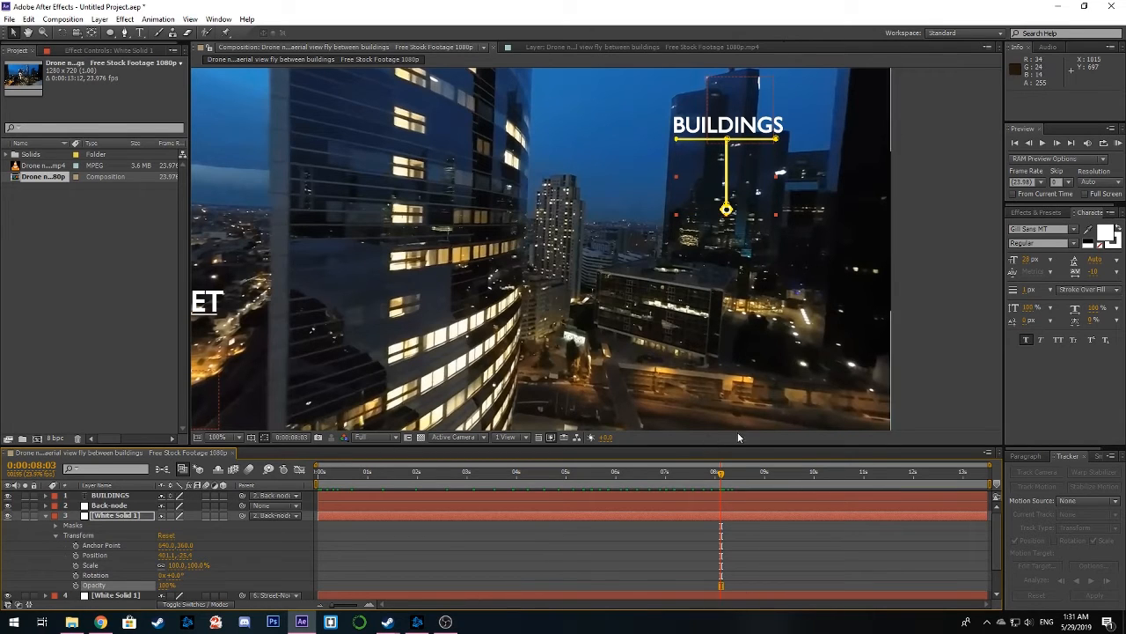
{"action": "left_click", "coordinate": [116, 517]}
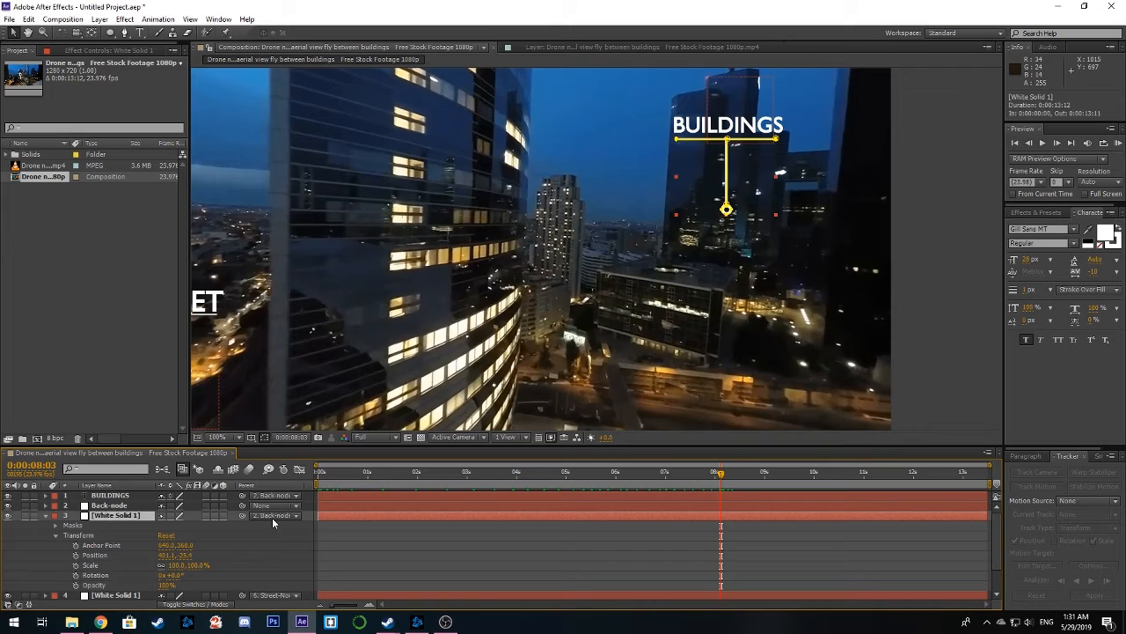
{"action": "left_click", "coordinate": [45, 515]}
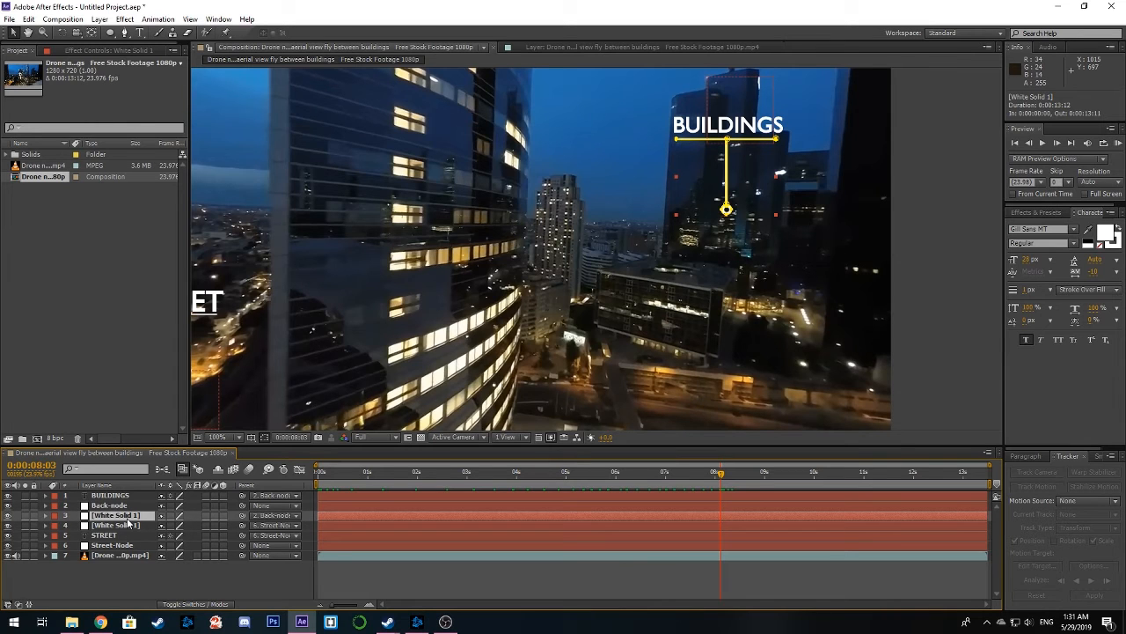
Compare the two White Solid 1 layers and review the transform properties of the BUILDINGS copy
{"action": "left_click", "coordinate": [131, 526]}
{"action": "left_click", "coordinate": [130, 516]}
{"action": "left_click", "coordinate": [131, 526]}
{"action": "left_click", "coordinate": [130, 516]}
{"action": "left_click", "coordinate": [128, 526]}
{"action": "left_click", "coordinate": [127, 516]}
{"action": "left_click", "coordinate": [46, 516]}
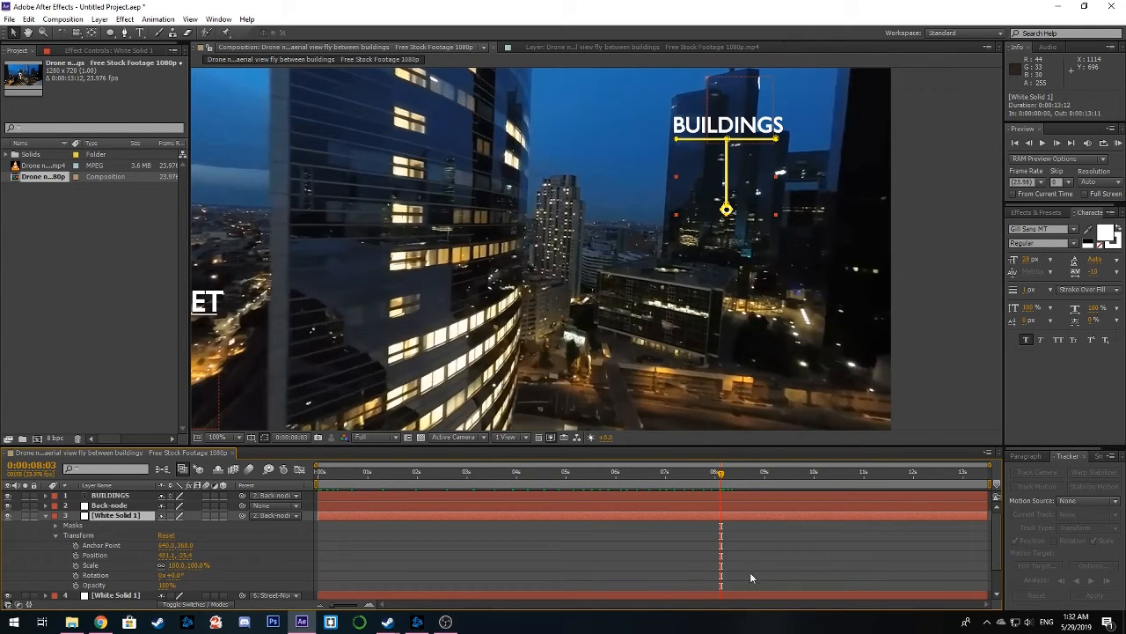
{"action": "left_click", "coordinate": [45, 516]}
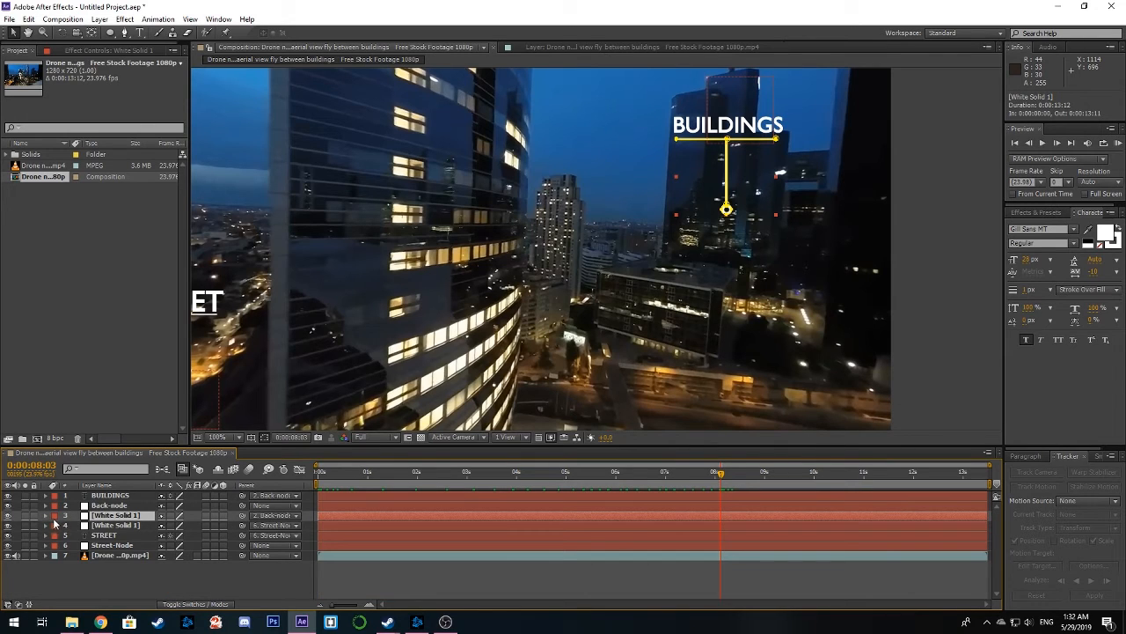
Delete Mask 4, Mask 3 and Mask 2 from the BUILDINGS copy of White Solid 1, keeping only the Mask 1 underline
{"action": "left_click", "coordinate": [46, 516]}
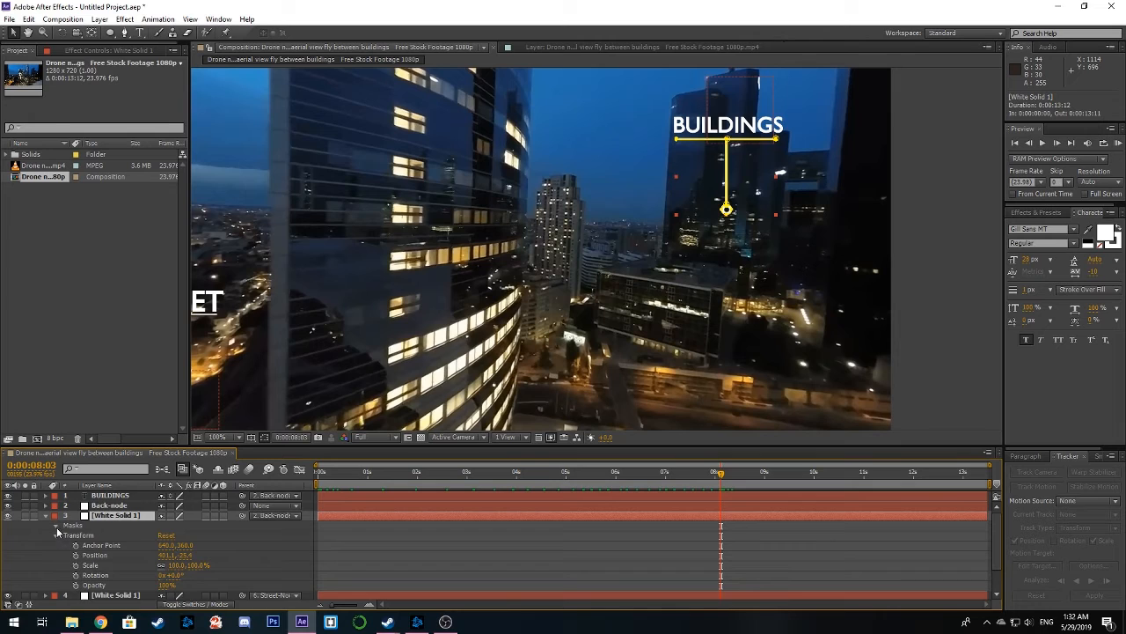
{"action": "left_click", "coordinate": [89, 567]}
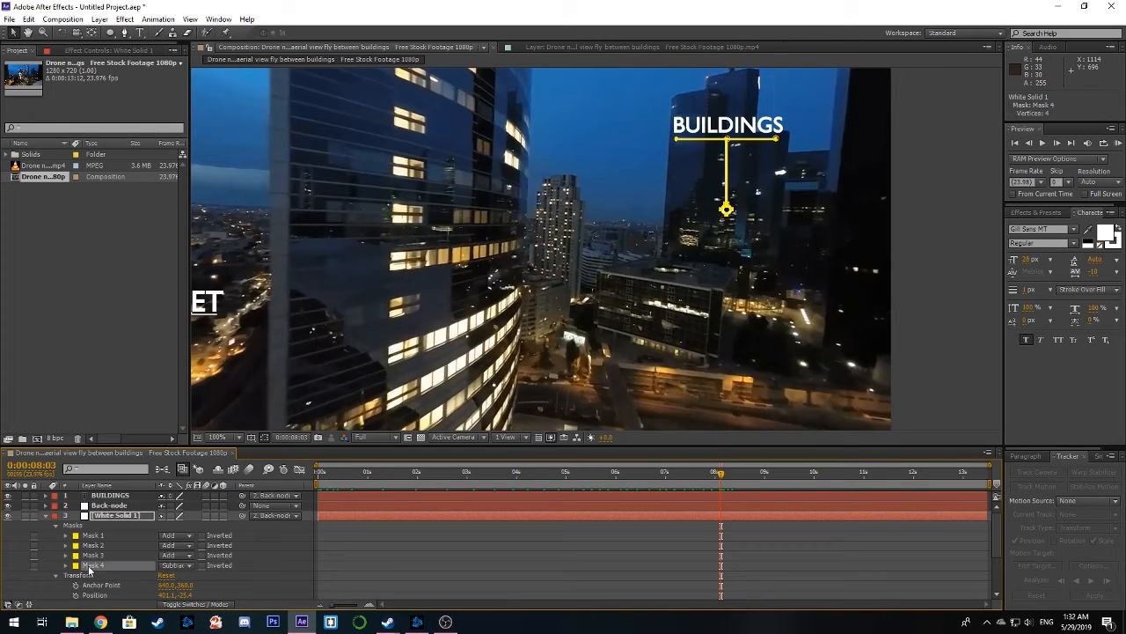
{"action": "key", "text": "Delete"}
{"action": "left_click", "coordinate": [93, 556]}
{"action": "key", "text": "Delete"}
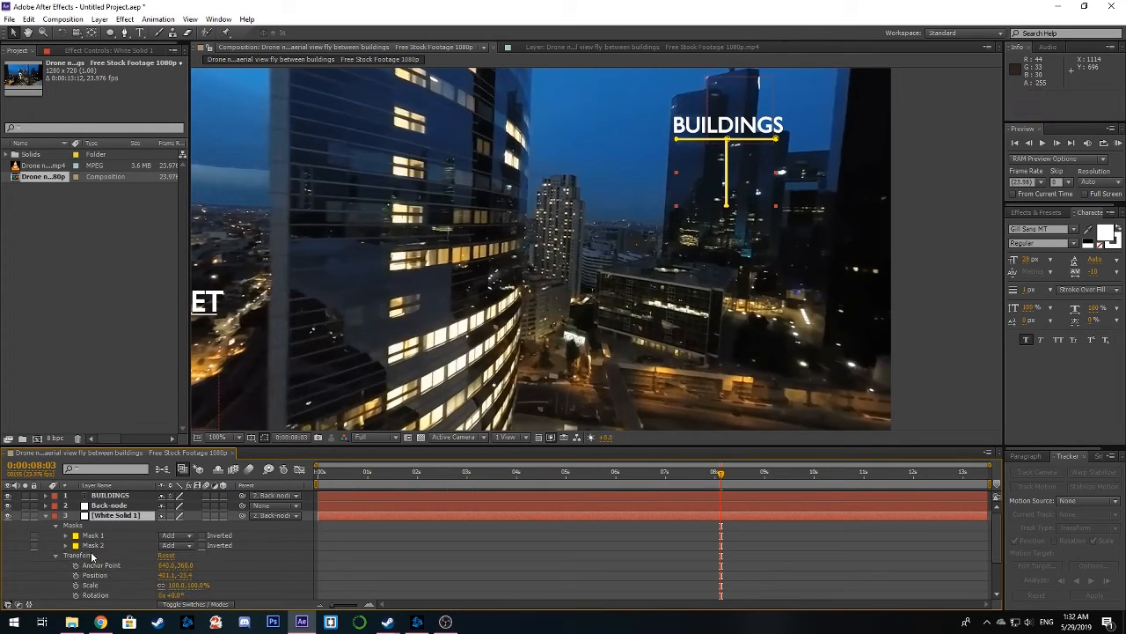
{"action": "left_click", "coordinate": [93, 546]}
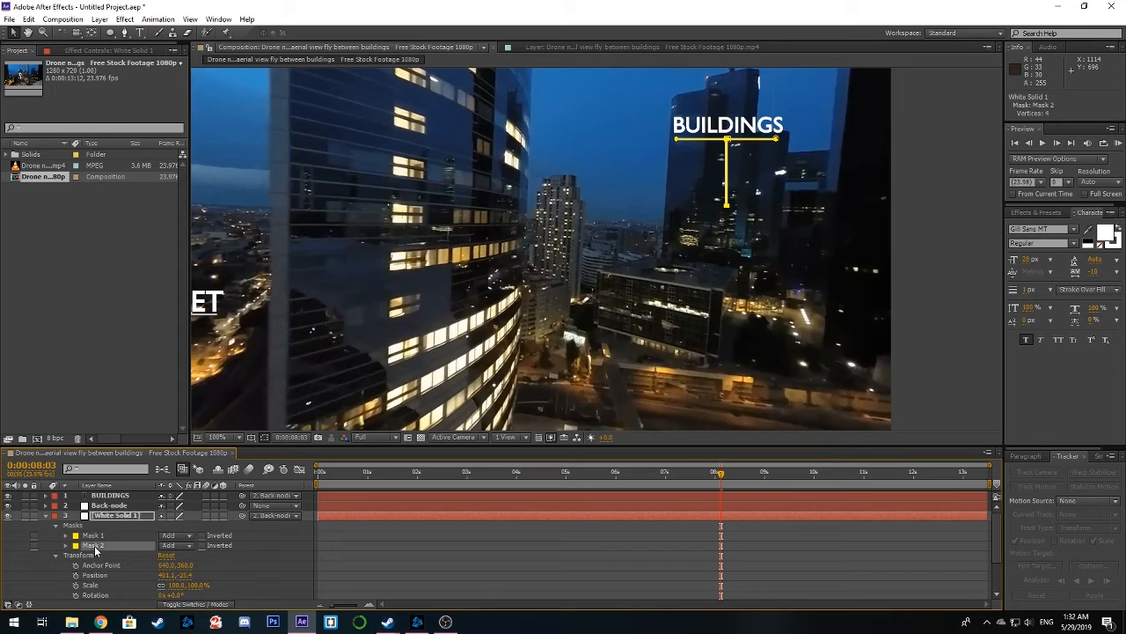
{"action": "key", "text": "Delete"}
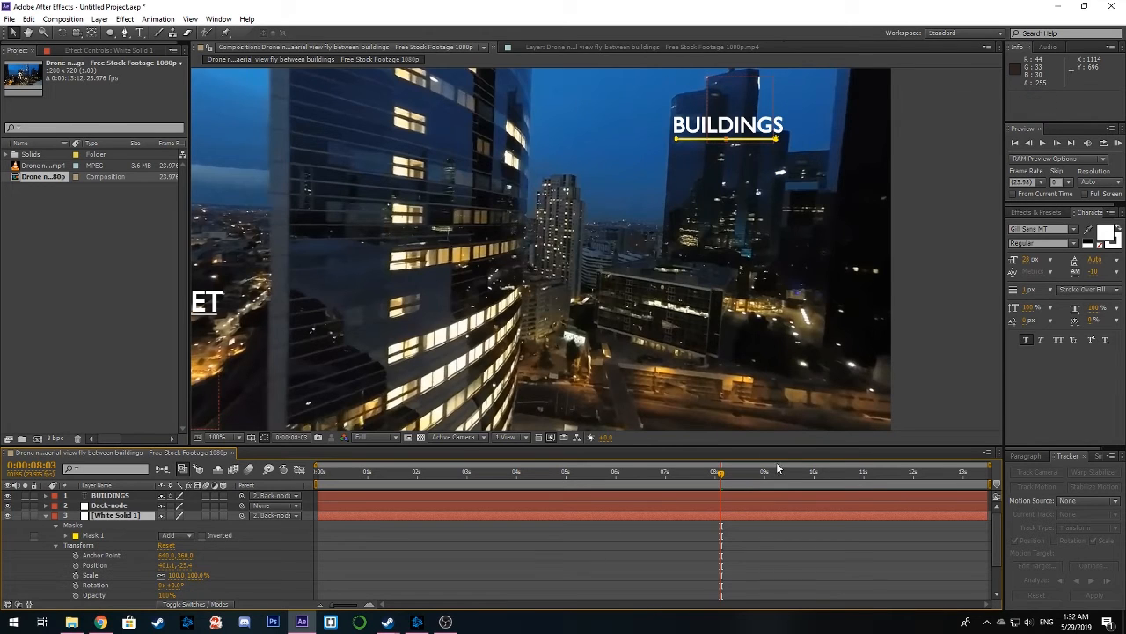
Return the playhead to 0:00:00:00 and collapse the BUILDINGS callout layer's properties
{"action": "left_click", "coordinate": [957, 348]}
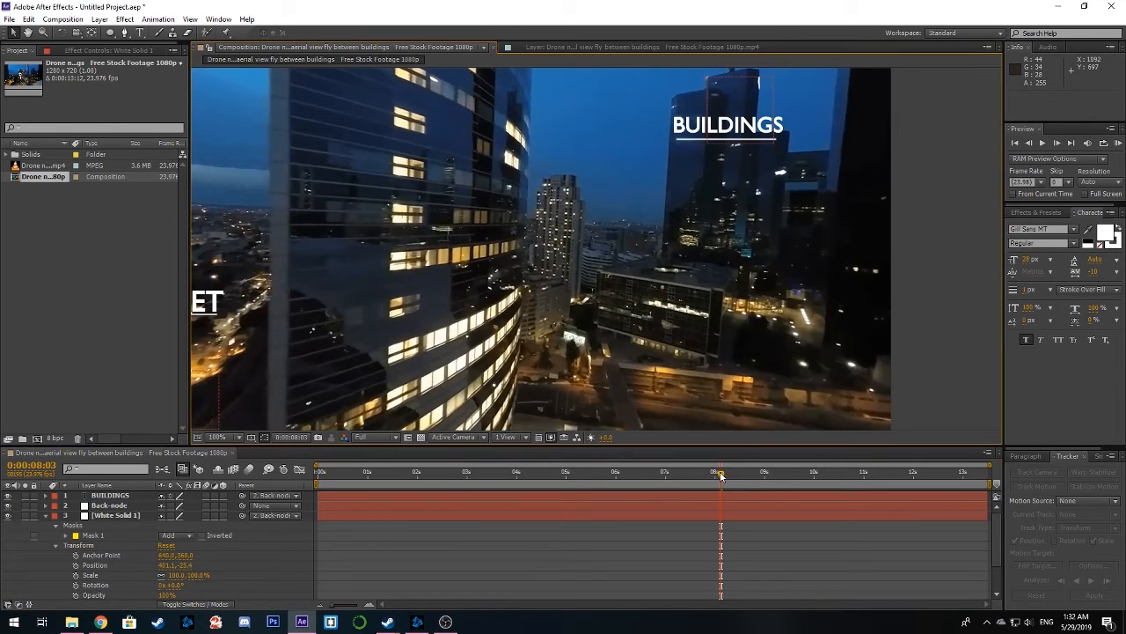
{"action": "left_click_drag", "start_coordinate": [721, 476], "coordinate": [317, 489]}
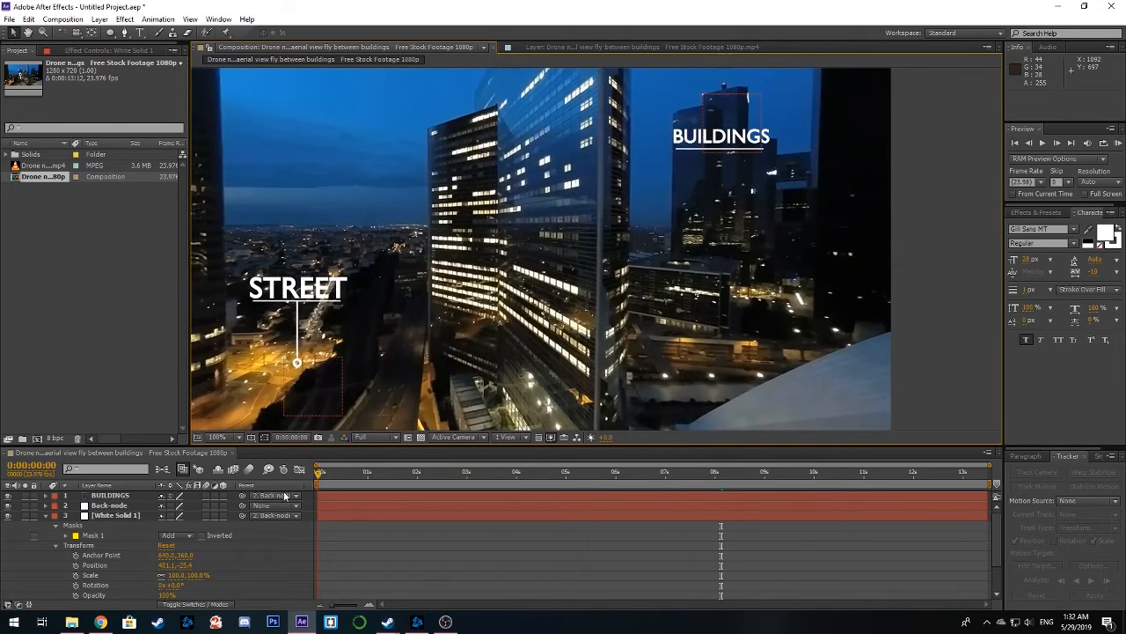
{"action": "left_click", "coordinate": [46, 516]}
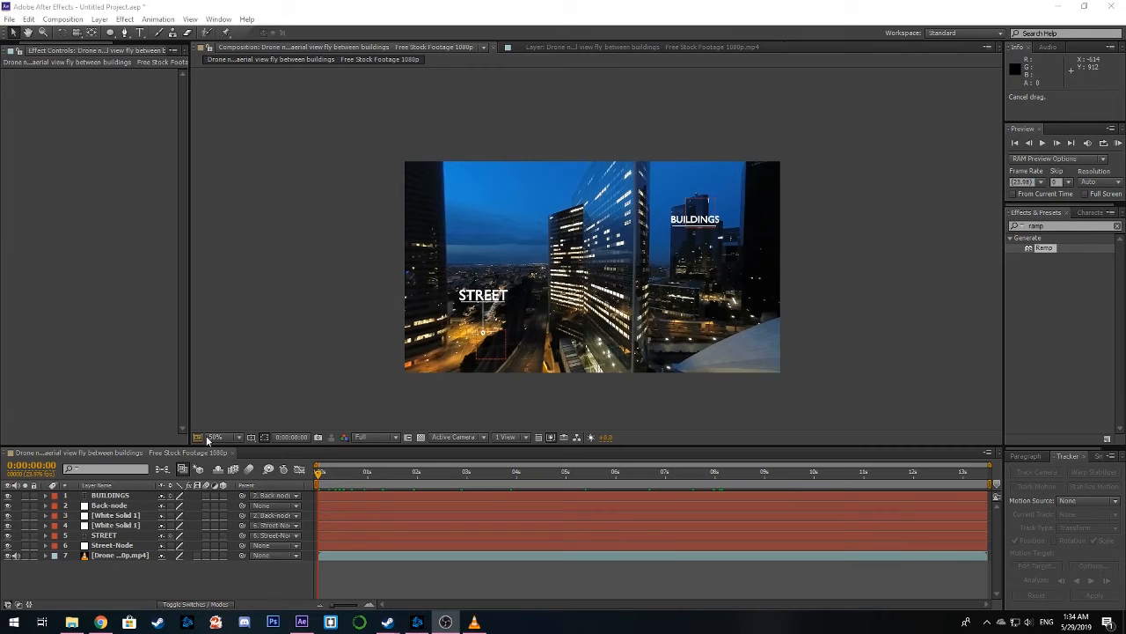
Create a new 1280 x 720 px white solid named White Solid 2 above all other layers
{"action": "right_click", "coordinate": [125, 575]}
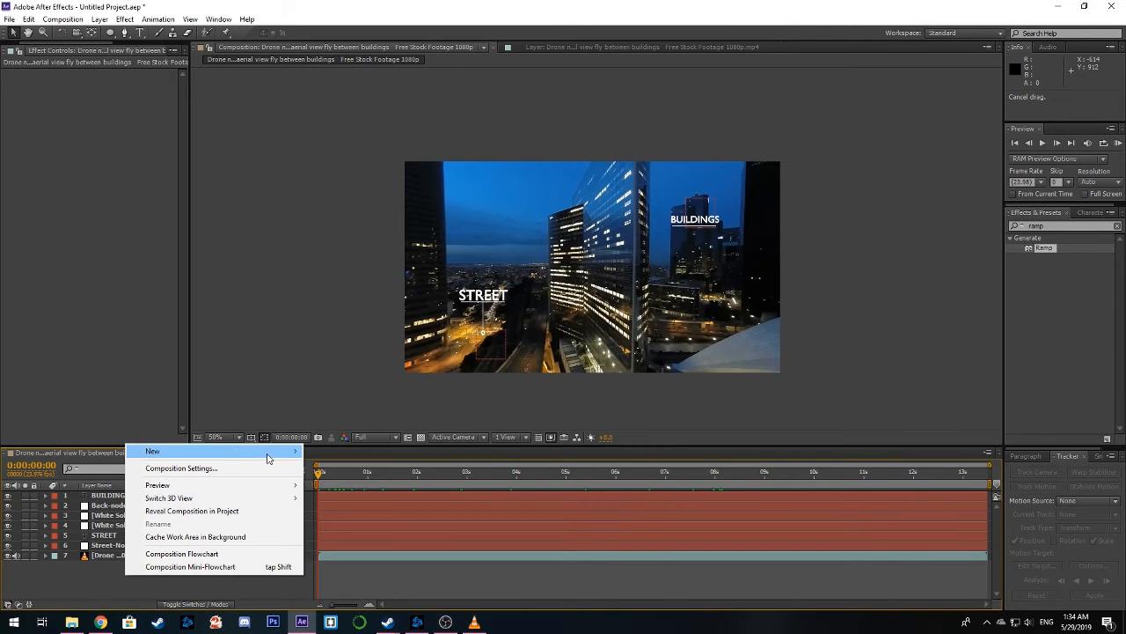
{"action": "mouse_move", "coordinate": [272, 454]}
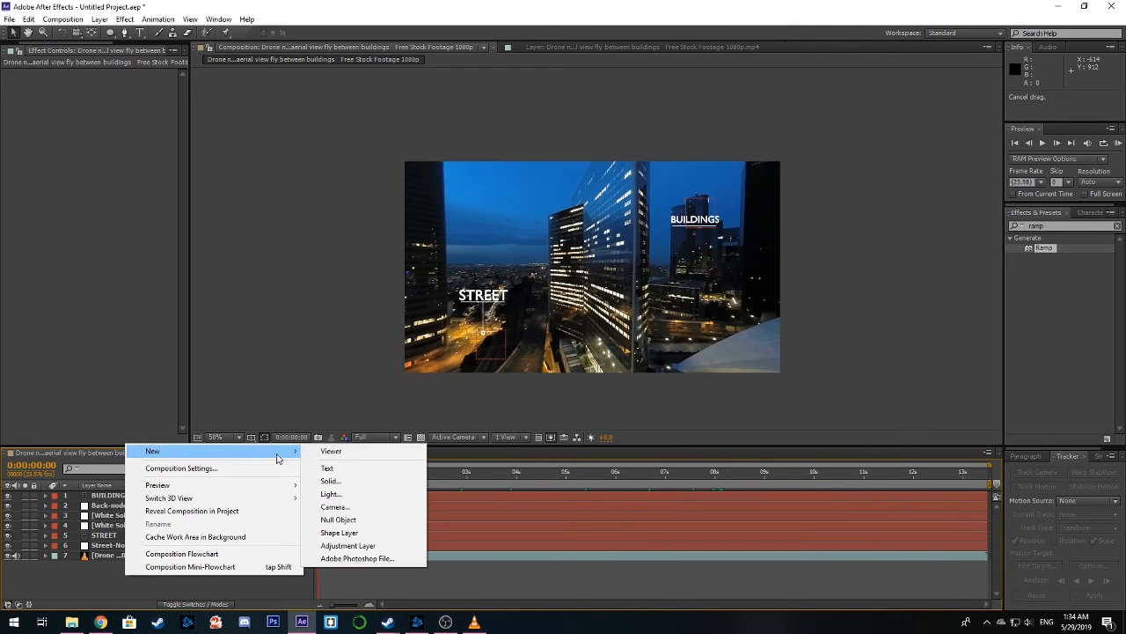
{"action": "left_click", "coordinate": [330, 481]}
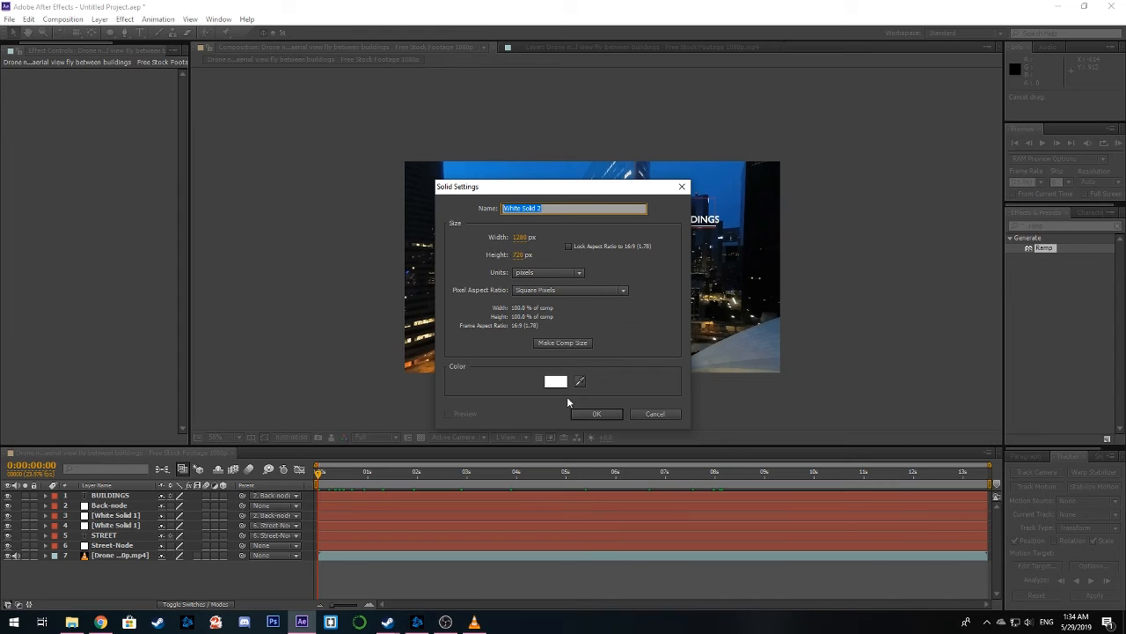
{"action": "left_click", "coordinate": [595, 414]}
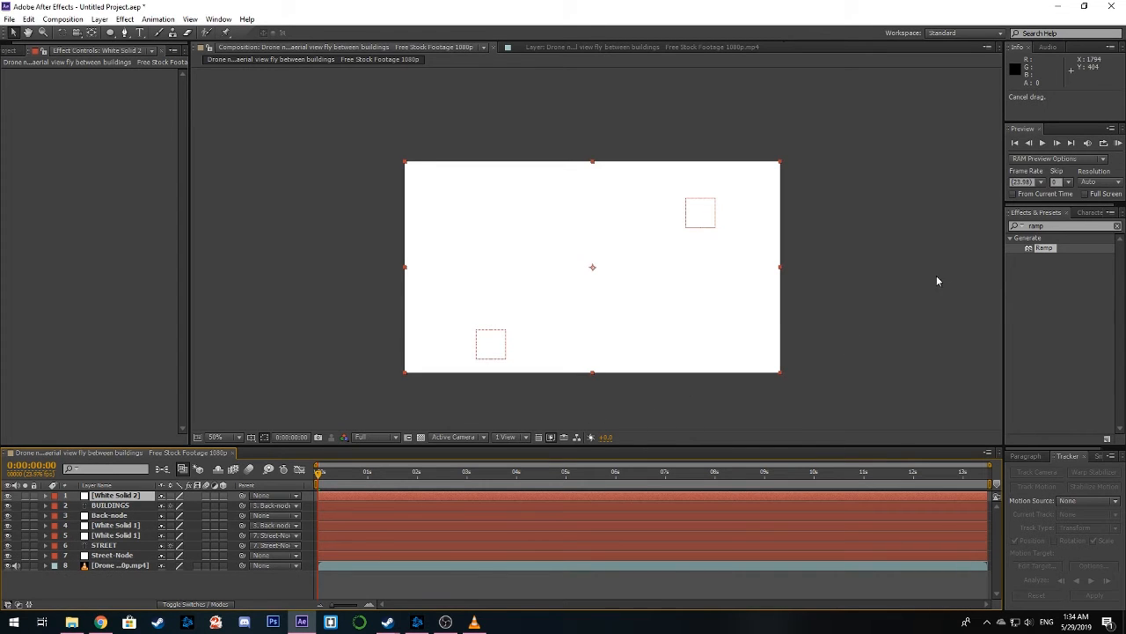
Search the effects for "ramp" and apply the Ramp effect to White Solid 2
{"action": "left_click_drag", "start_coordinate": [1047, 226], "coordinate": [999, 231]}
{"action": "key", "text": "BackSpace"}
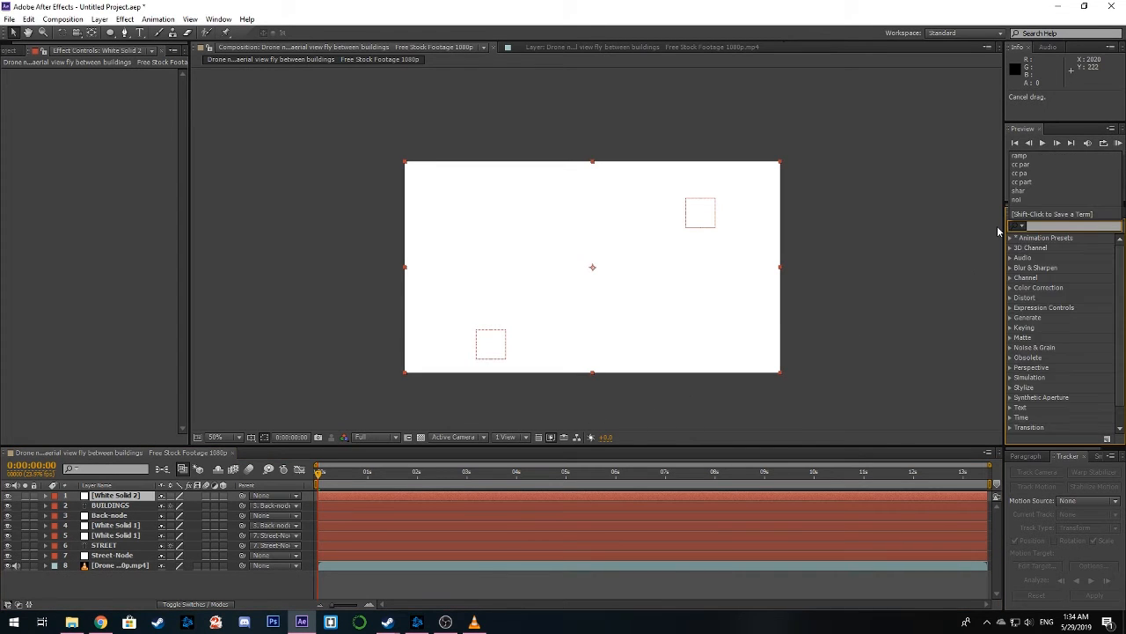
{"action": "left_click", "coordinate": [1052, 227]}
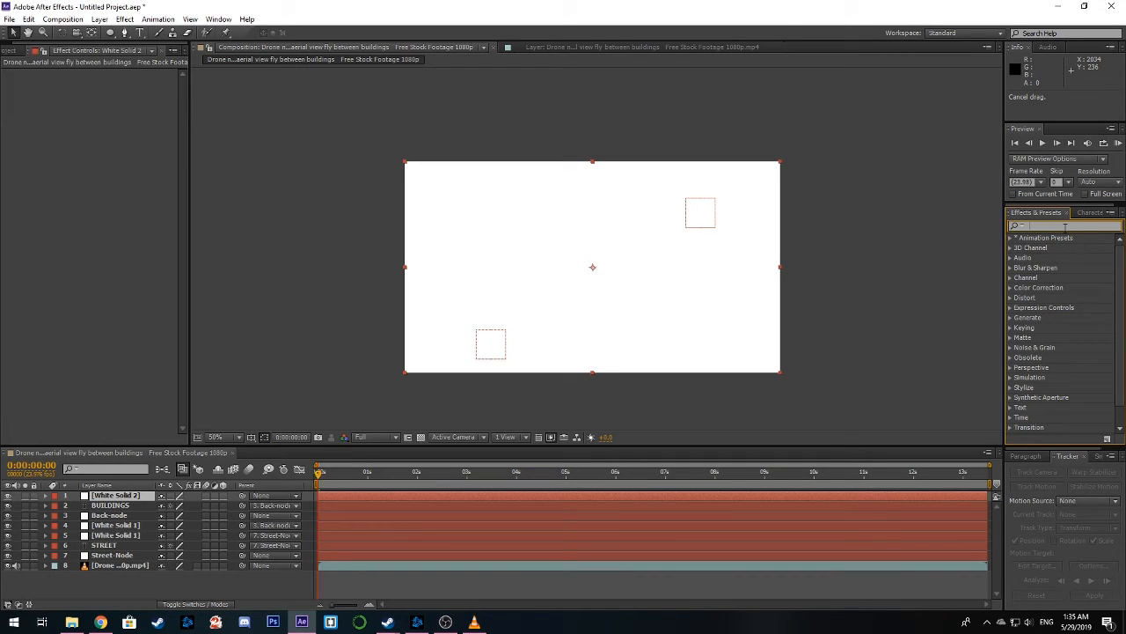
{"action": "type", "text": "ramp"}
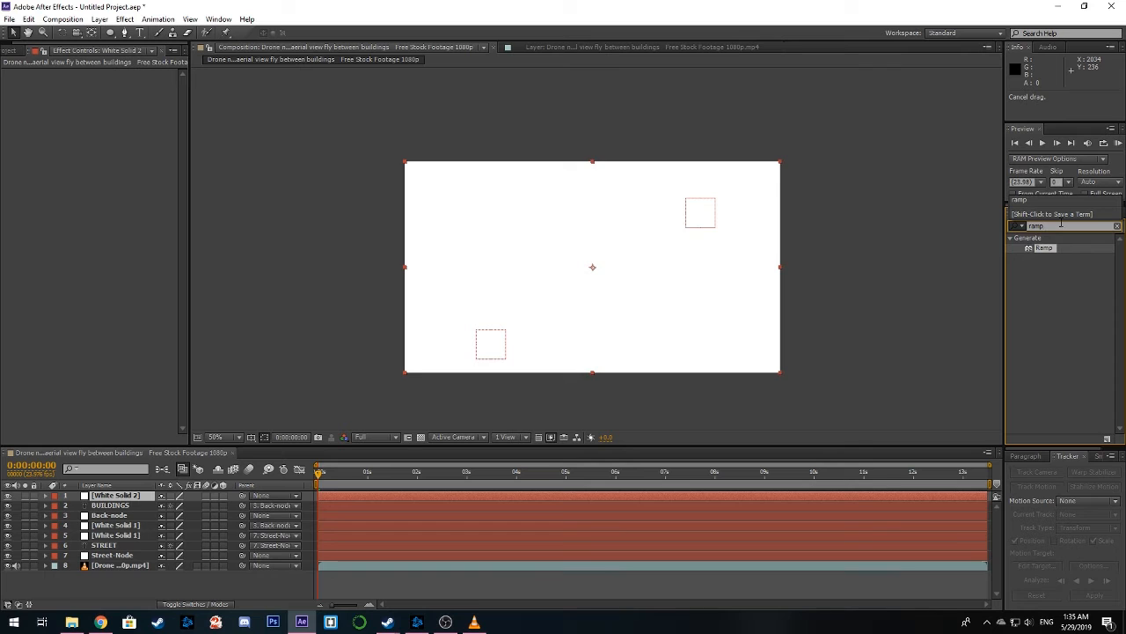
{"action": "left_click_drag", "start_coordinate": [1039, 249], "coordinate": [646, 283]}
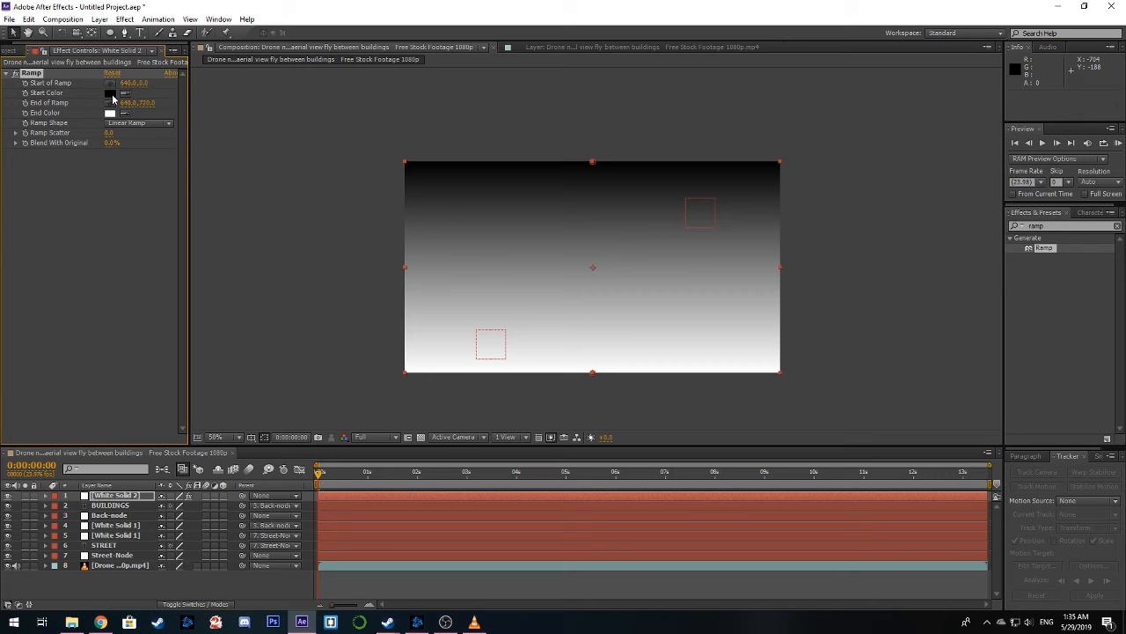
Set the Ramp effect's End Color to green 17C600
{"action": "left_click", "coordinate": [110, 112]}
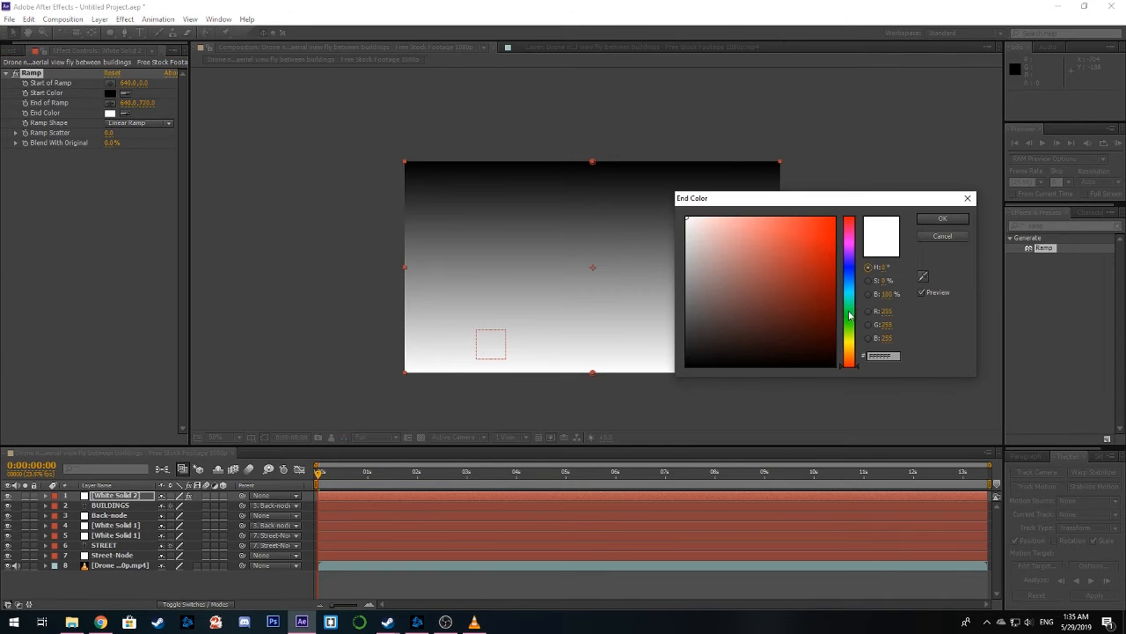
{"action": "left_click", "coordinate": [850, 315]}
{"action": "left_click", "coordinate": [834, 250]}
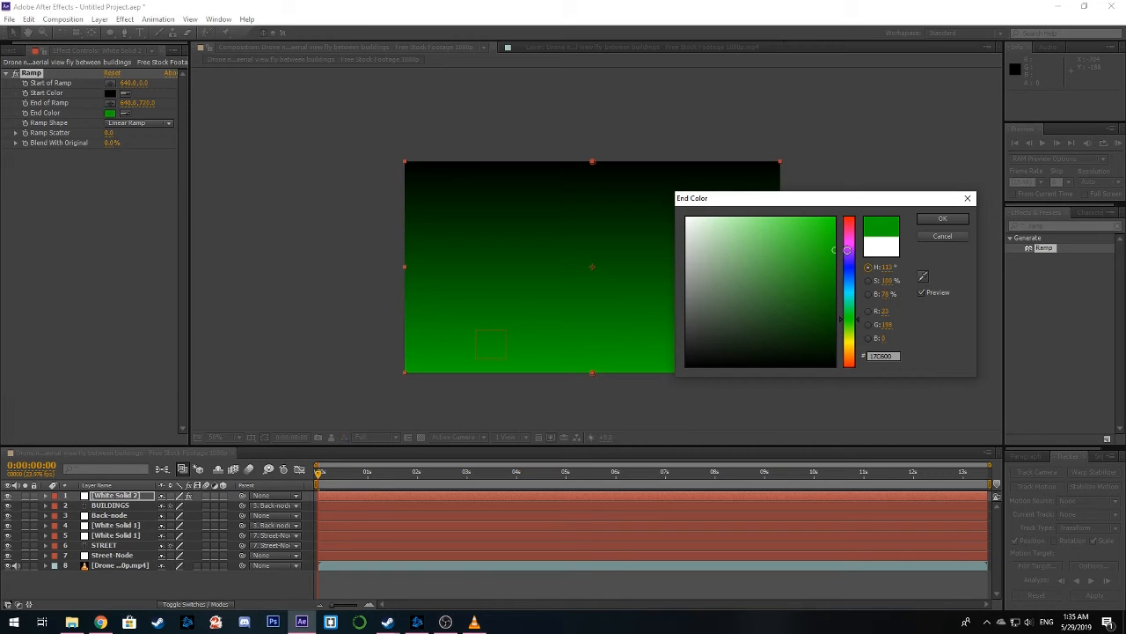
{"action": "left_click", "coordinate": [942, 218]}
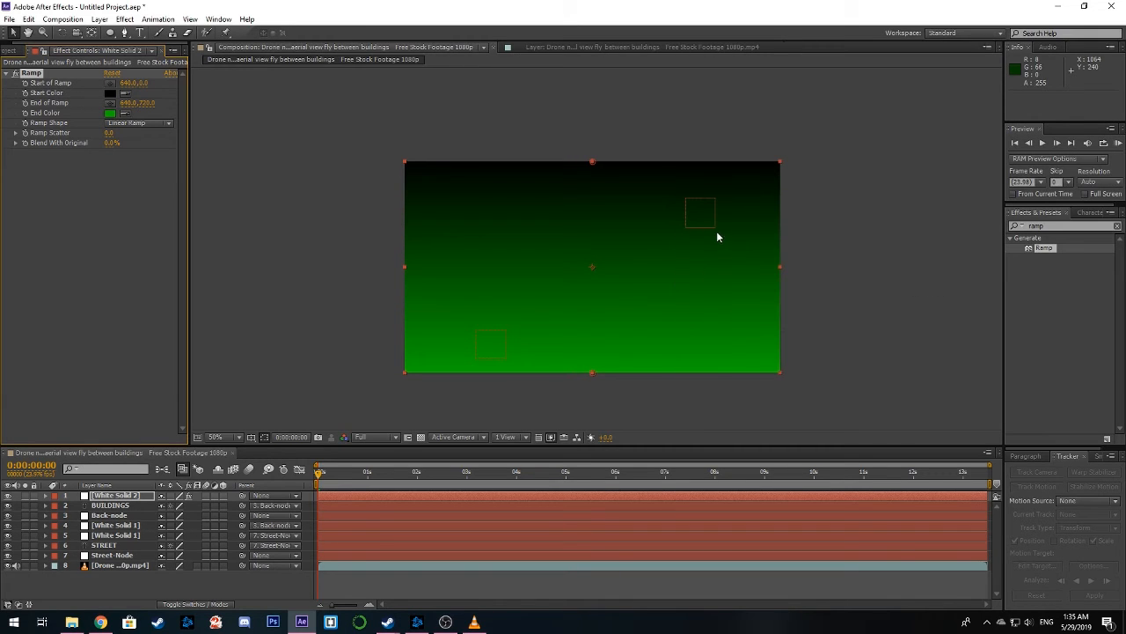
Set White Solid 2's blending mode to Color
{"action": "right_click", "coordinate": [538, 232]}
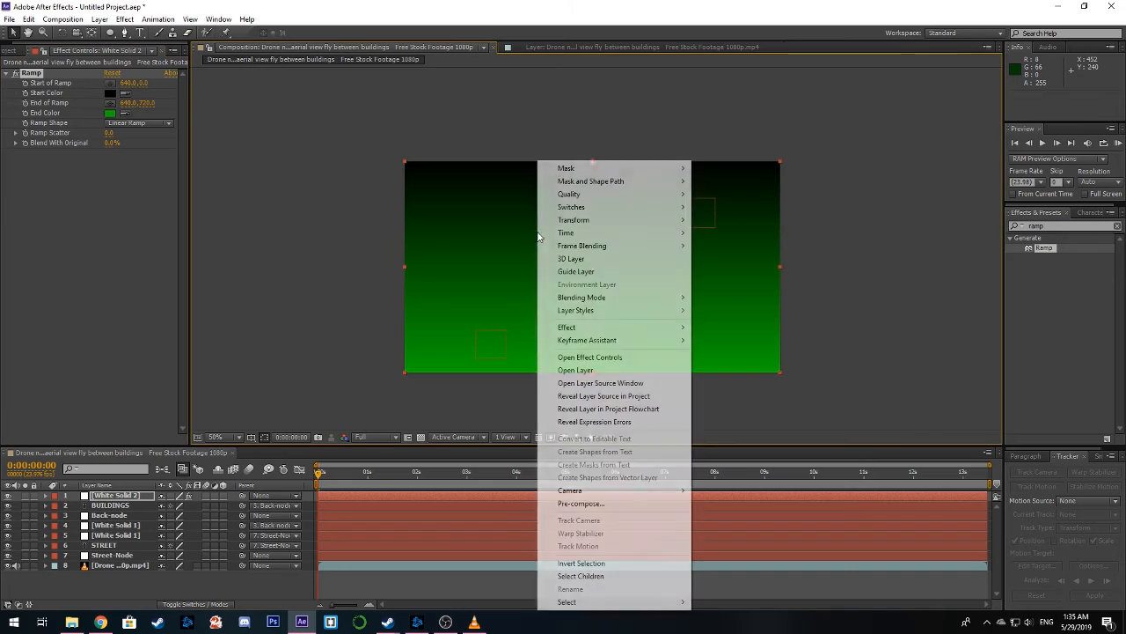
{"action": "mouse_move", "coordinate": [647, 240]}
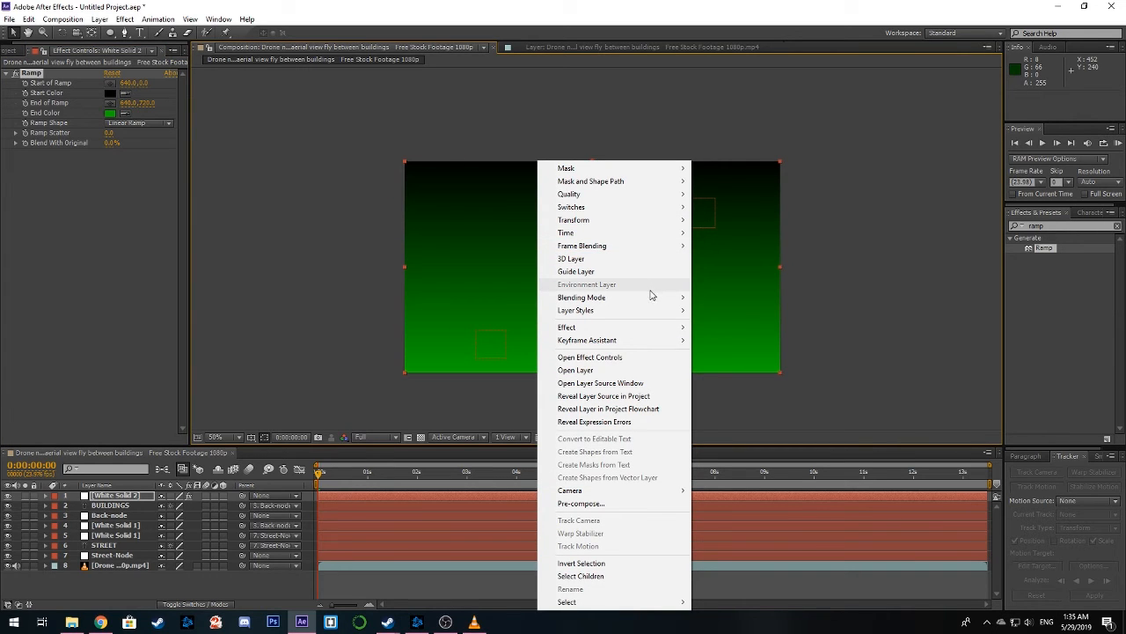
{"action": "mouse_move", "coordinate": [652, 297]}
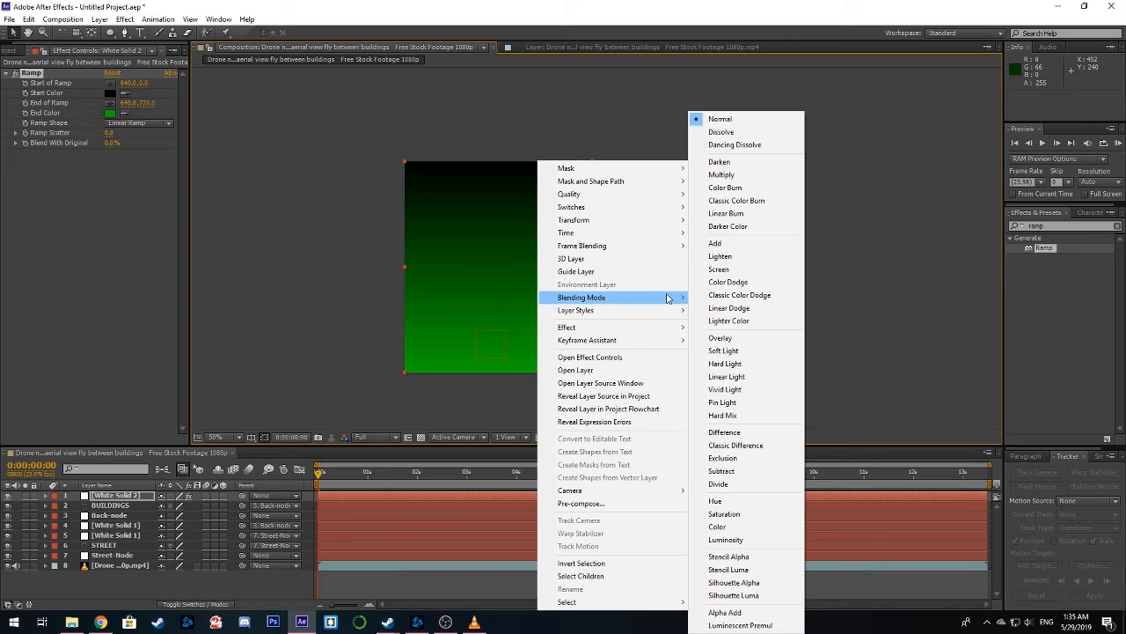
{"action": "left_click", "coordinate": [743, 528]}
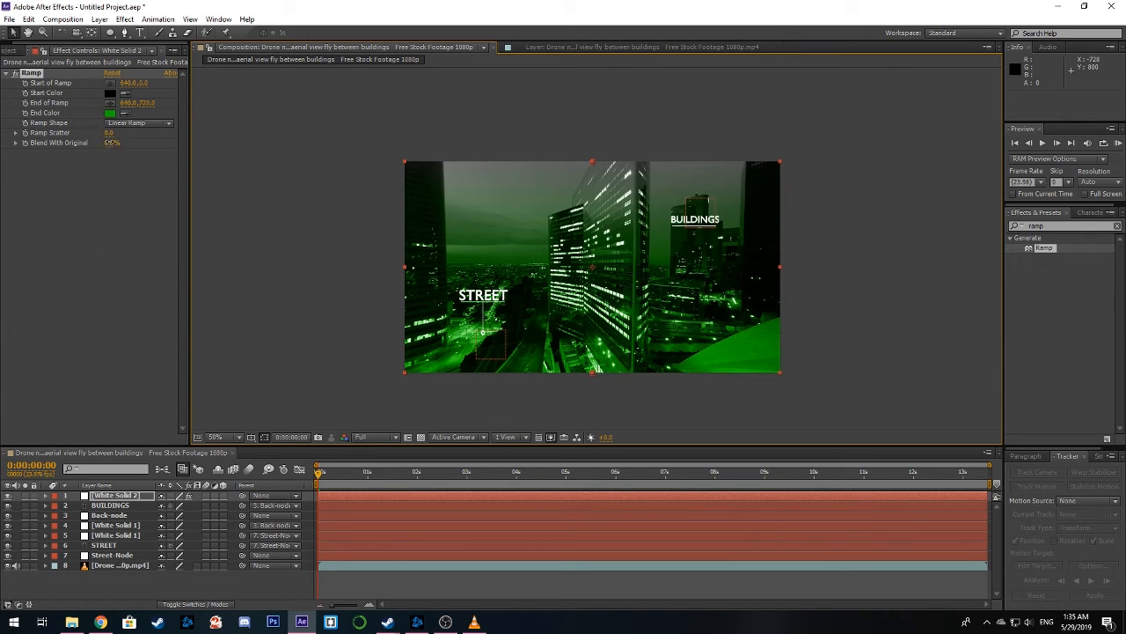
Try adjusting the Ramp's Blend With Original amount, bring it back to 0%, and inspect the green tint
{"action": "mouse_move", "coordinate": [137, 143]}
{"action": "left_mouse_down"}
{"action": "mouse_move", "coordinate": [200, 151]}
{"action": "mouse_move", "coordinate": [183, 141]}
{"action": "mouse_move", "coordinate": [222, 139]}
{"action": "mouse_move", "coordinate": [144, 142]}
{"action": "left_mouse_up"}
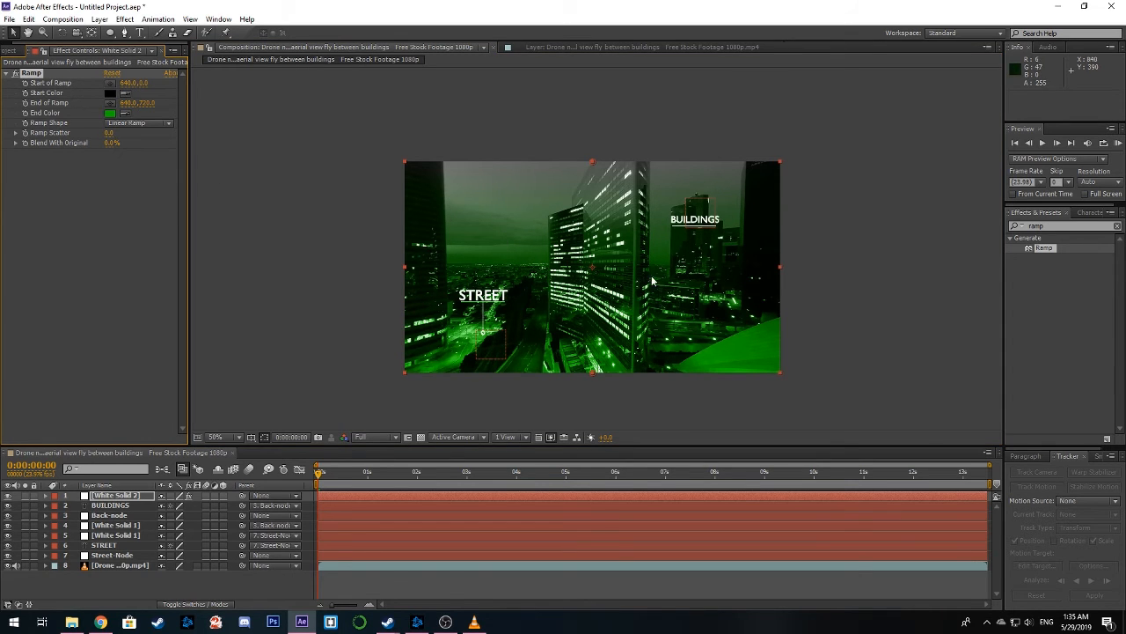
{"action": "scroll", "coordinate": [651, 276], "scroll_direction": "up", "scroll_amount": 2}
{"action": "left_click_drag", "start_coordinate": [671, 260], "coordinate": [629, 243]}
{"action": "scroll", "coordinate": [589, 225], "scroll_direction": "down", "scroll_amount": 2}
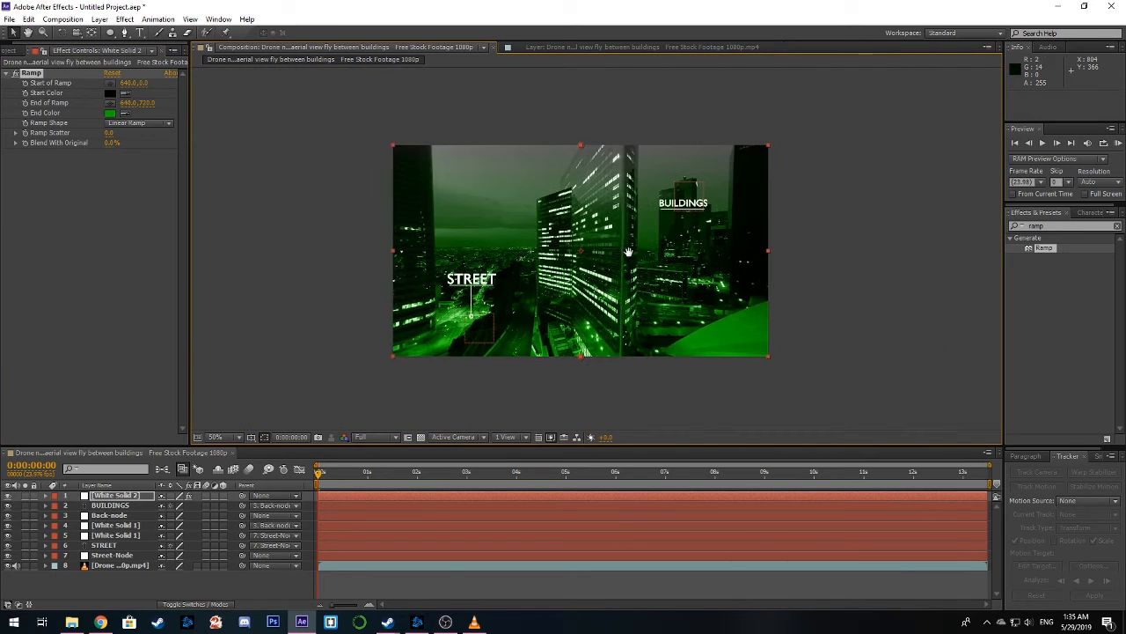
Try several hues for the Ramp's End Color and settle on a fully saturated orange
{"action": "left_click", "coordinate": [111, 114]}
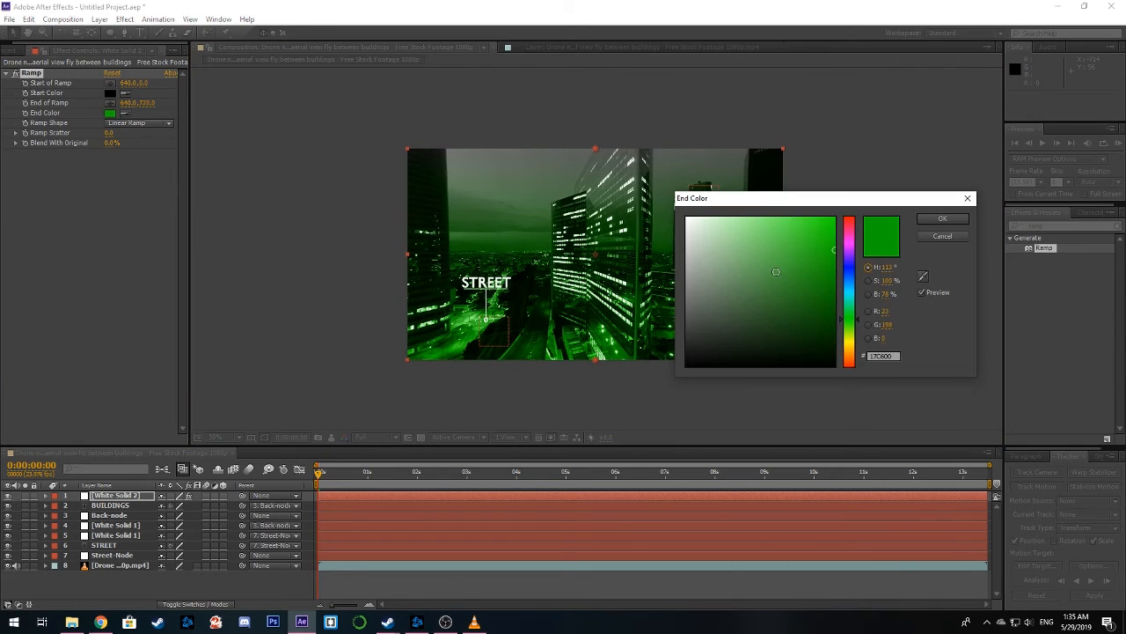
{"action": "left_click_drag", "start_coordinate": [813, 310], "coordinate": [871, 398]}
{"action": "left_click", "coordinate": [852, 236]}
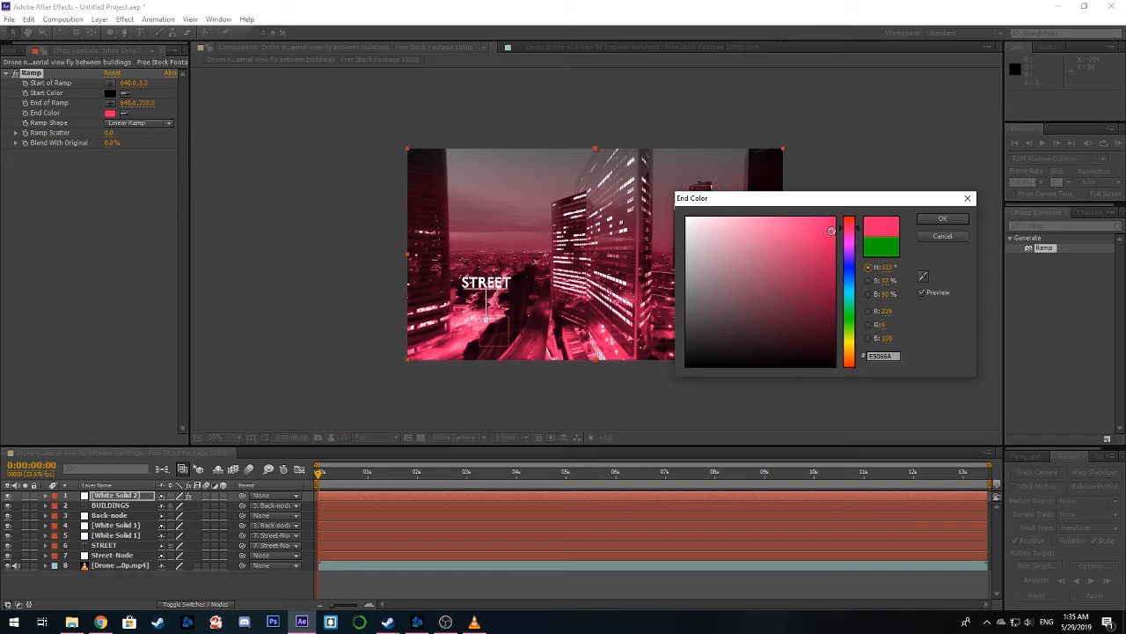
{"action": "left_click_drag", "start_coordinate": [852, 235], "coordinate": [850, 359]}
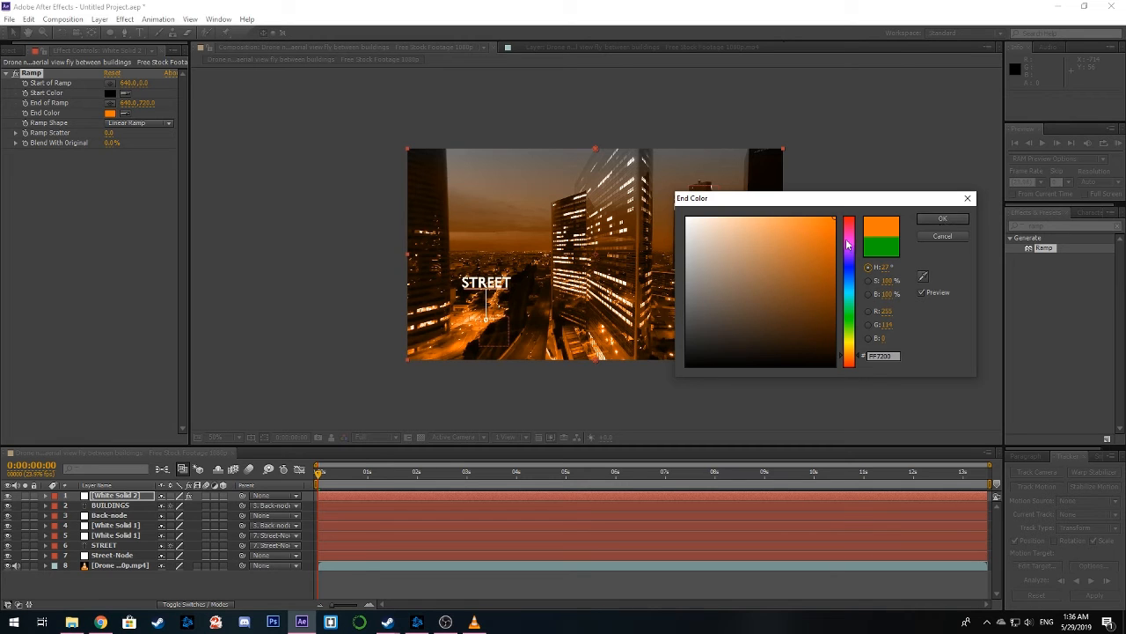
{"action": "mouse_move", "coordinate": [835, 243]}
{"action": "left_mouse_down"}
{"action": "mouse_move", "coordinate": [843, 264]}
{"action": "mouse_move", "coordinate": [842, 234]}
{"action": "left_mouse_up"}
{"action": "left_click", "coordinate": [932, 220]}
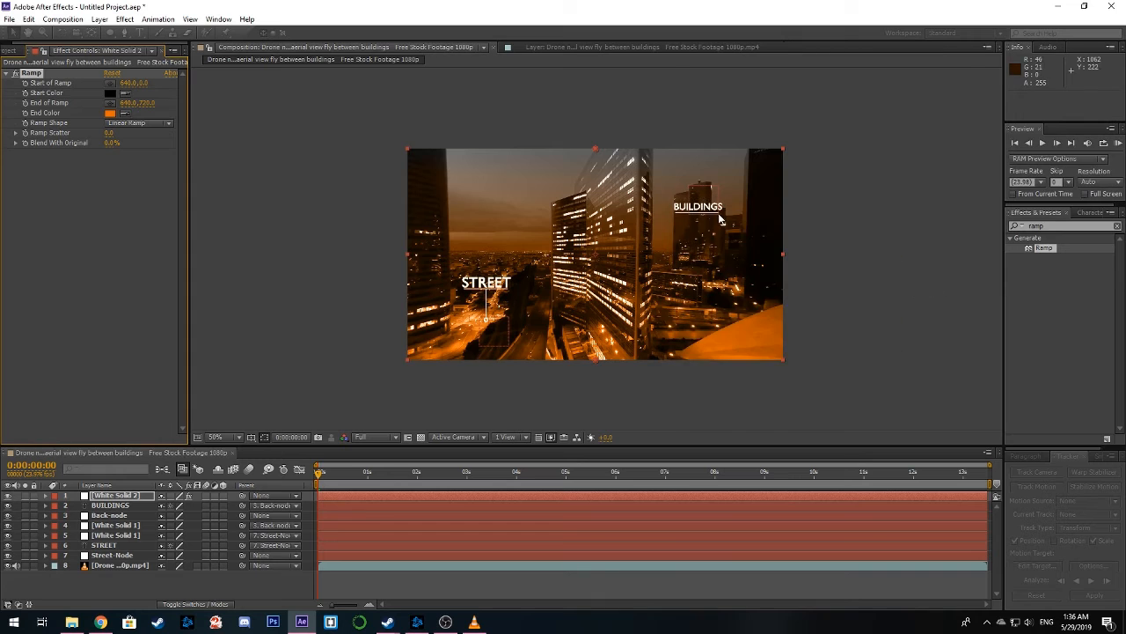
Inspect the orange tint up close and scrub through the composition, ending at 0:00:00:00
{"action": "scroll", "coordinate": [719, 214], "scroll_direction": "up", "scroll_amount": 1}
{"action": "mouse_move", "coordinate": [719, 214]}
{"action": "left_mouse_down"}
{"action": "mouse_move", "coordinate": [724, 187]}
{"action": "mouse_move", "coordinate": [723, 218]}
{"action": "left_mouse_up"}
{"action": "scroll", "coordinate": [720, 208], "scroll_direction": "down", "scroll_amount": 1}
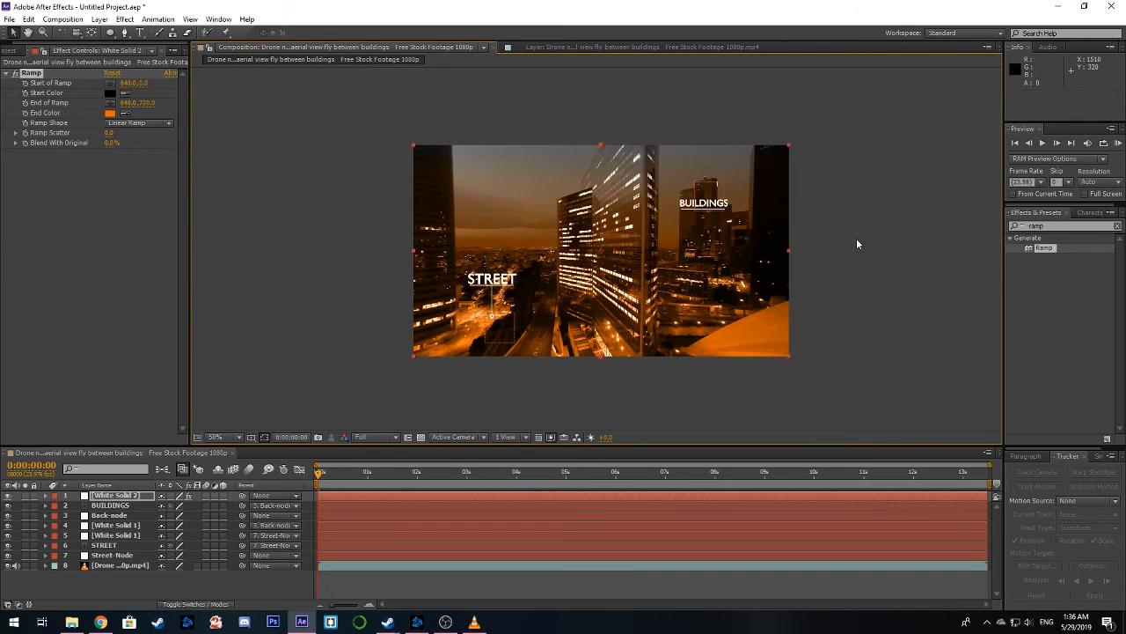
{"action": "left_click", "coordinate": [858, 244]}
{"action": "left_click_drag", "start_coordinate": [322, 487], "coordinate": [289, 495]}
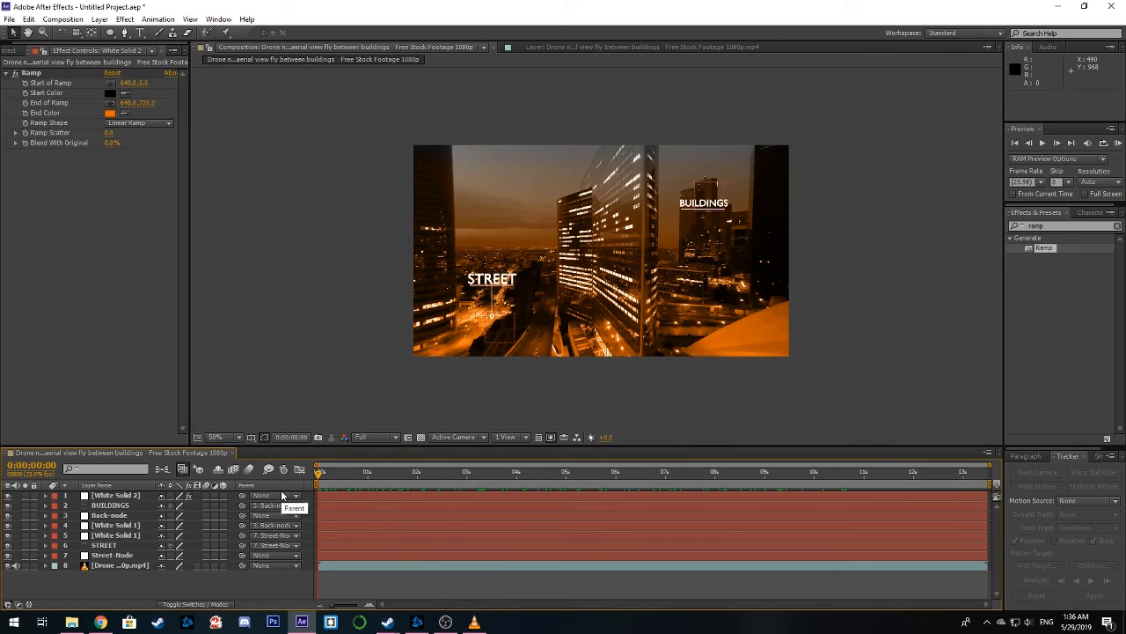
Delete the White Solid 2 tint layer to compare against the original footage, and undo the deletion
{"action": "left_click", "coordinate": [457, 494]}
{"action": "key", "text": "Delete"}
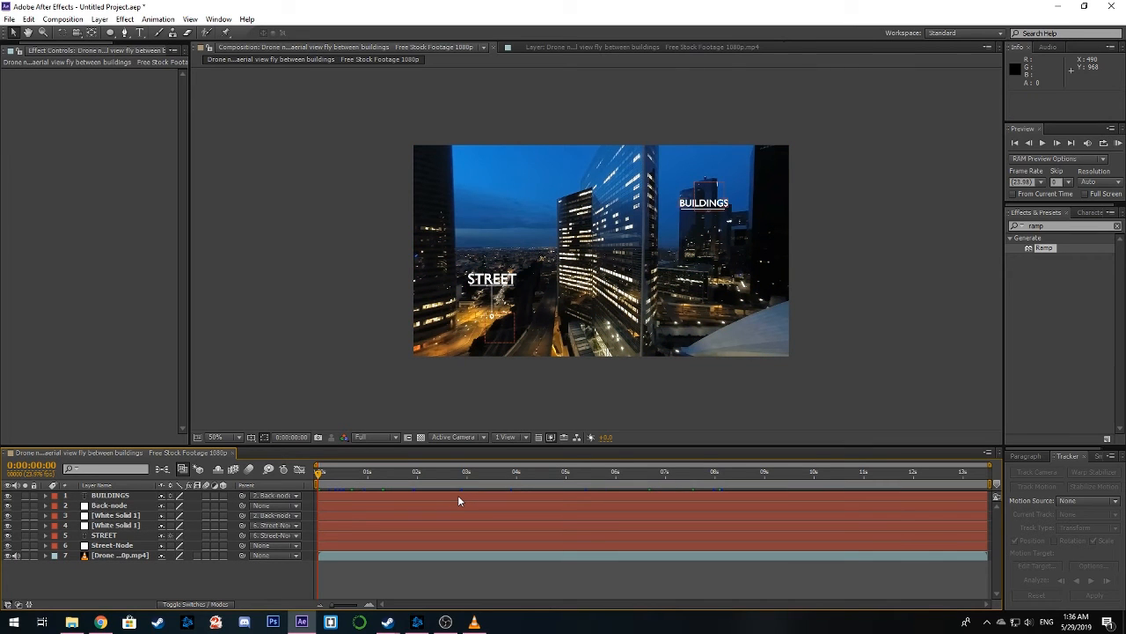
{"action": "key", "text": "ctrl+z"}
Run a RAM preview of the whole tinted composition and stop it after playback
{"action": "left_click", "coordinate": [421, 410]}
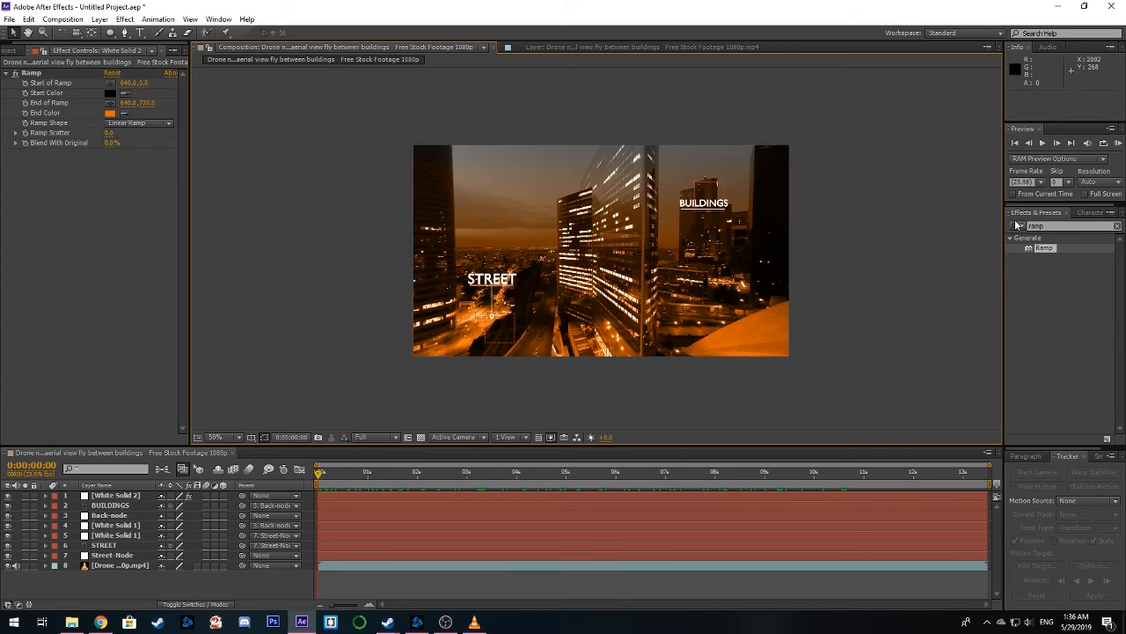
{"action": "left_click", "coordinate": [1118, 144]}
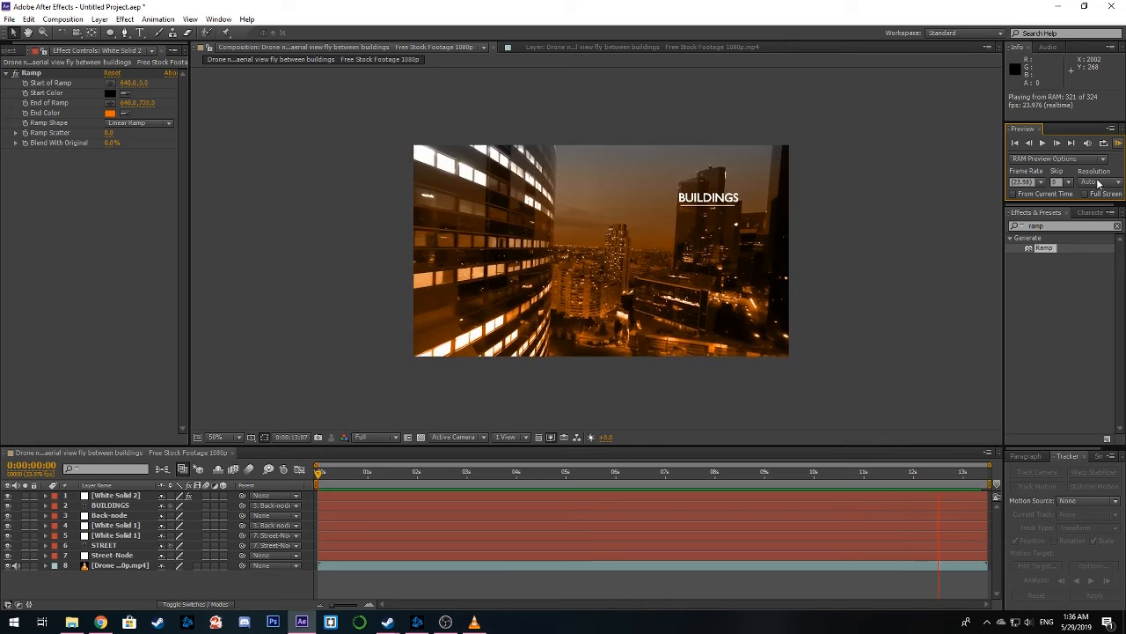
{"action": "left_click", "coordinate": [1117, 143]}
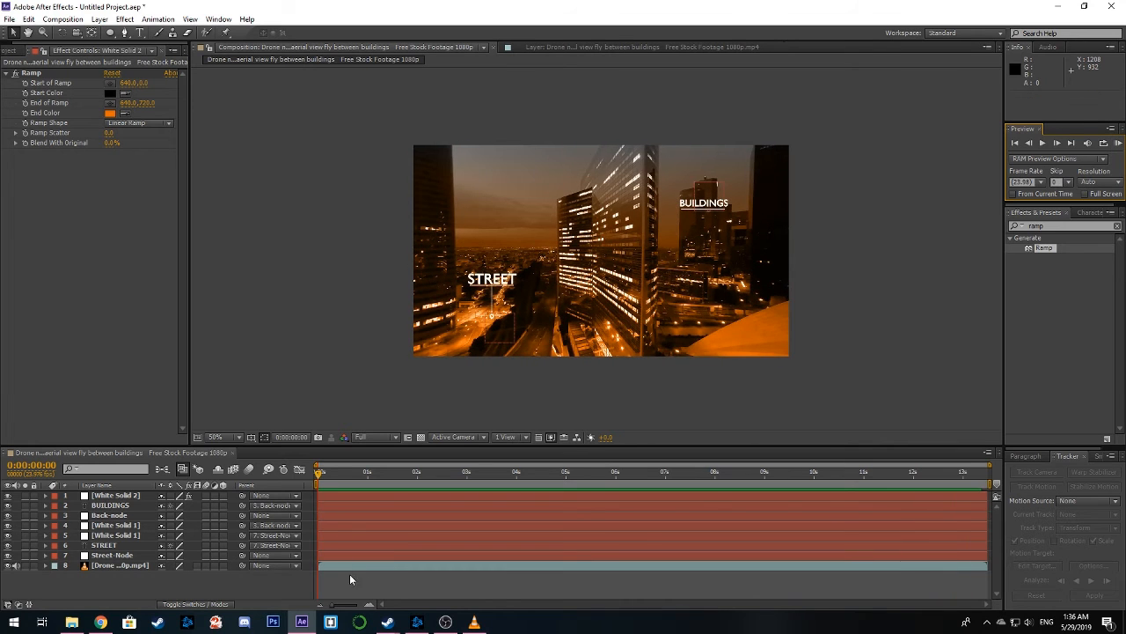
Import the audio file skeler-telav.mp3 into the project and add it to the composition as the bottom layer
{"action": "left_click", "coordinate": [72, 622]}
{"action": "left_click_drag", "start_coordinate": [620, 182], "coordinate": [1125, 88]}
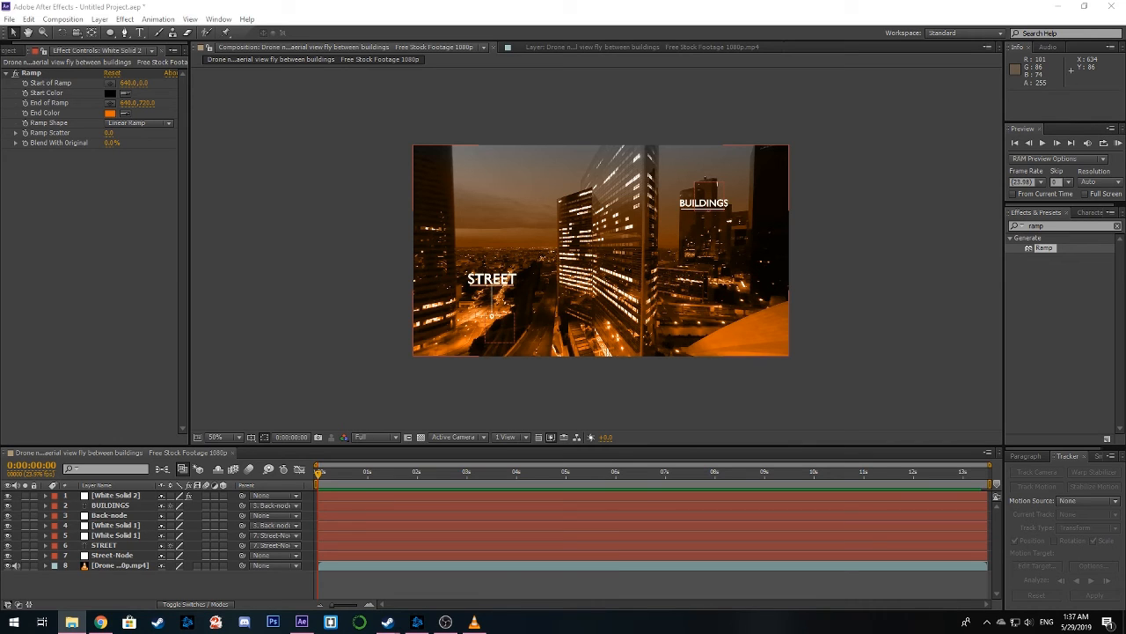
{"action": "left_click_drag", "start_coordinate": [0, 278], "coordinate": [58, 276]}
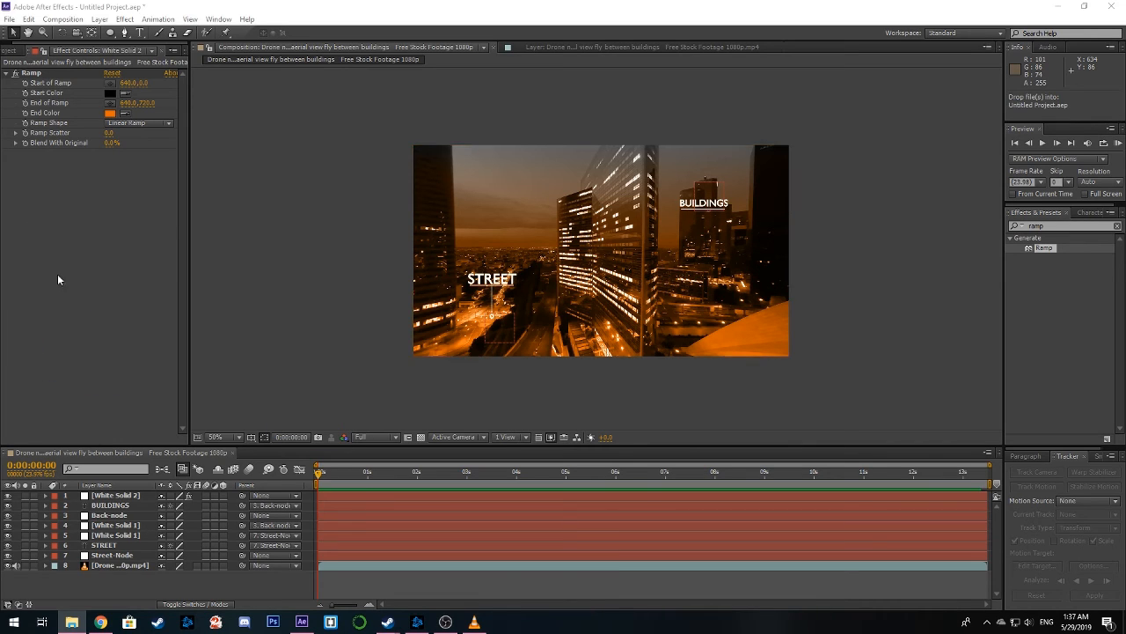
{"action": "left_click", "coordinate": [7, 55]}
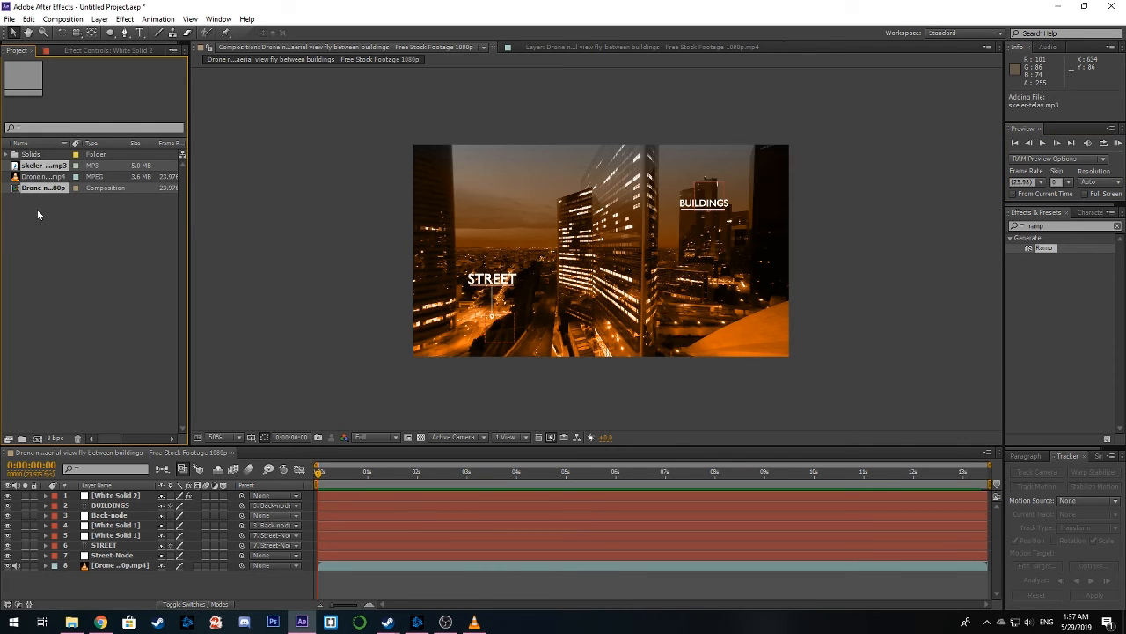
{"action": "left_click_drag", "start_coordinate": [41, 166], "coordinate": [63, 573]}
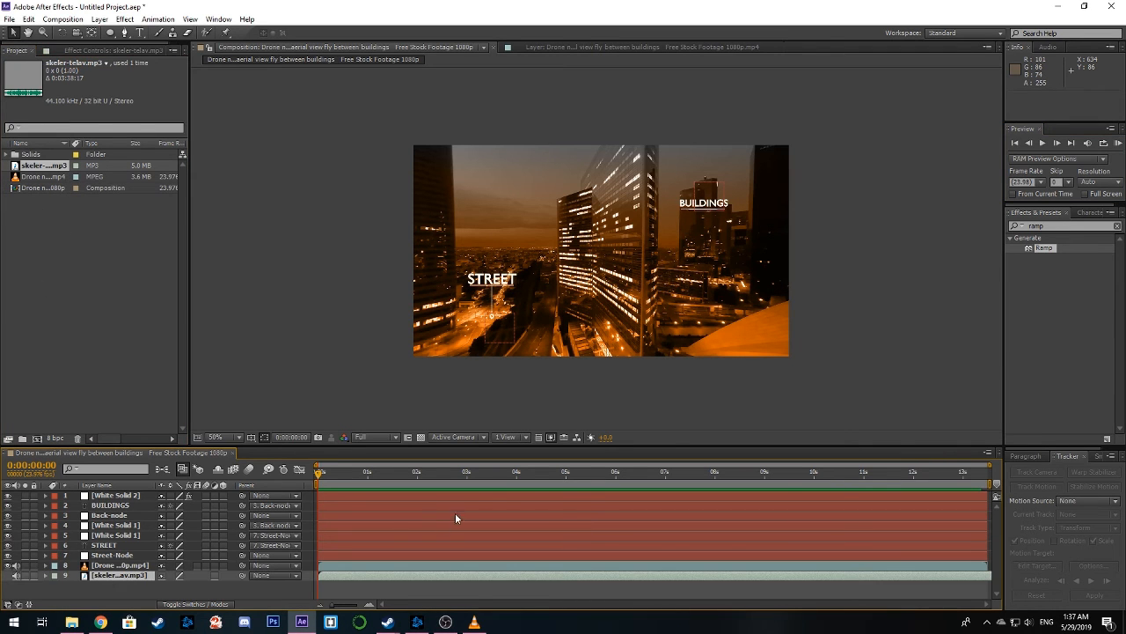
Play a RAM preview of the full composition with the added music at 100% magnification in an enlarged viewer, and stop it
{"action": "scroll", "coordinate": [728, 235], "scroll_direction": "up", "scroll_amount": 1}
{"action": "left_click_drag", "start_coordinate": [728, 235], "coordinate": [742, 226]}
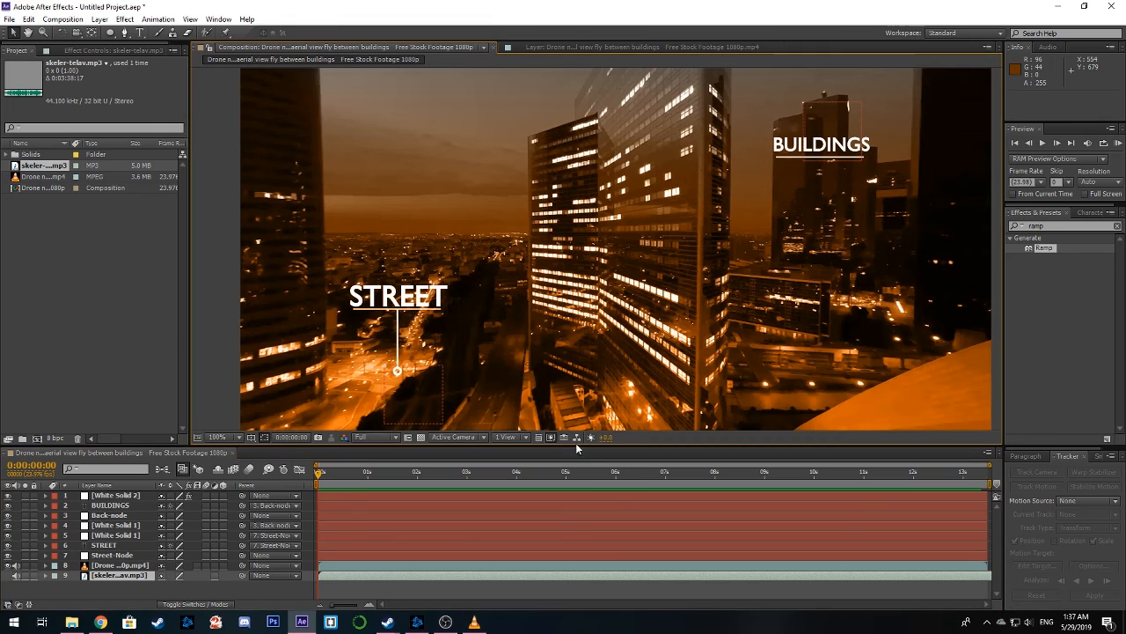
{"action": "left_click_drag", "start_coordinate": [585, 446], "coordinate": [584, 546]}
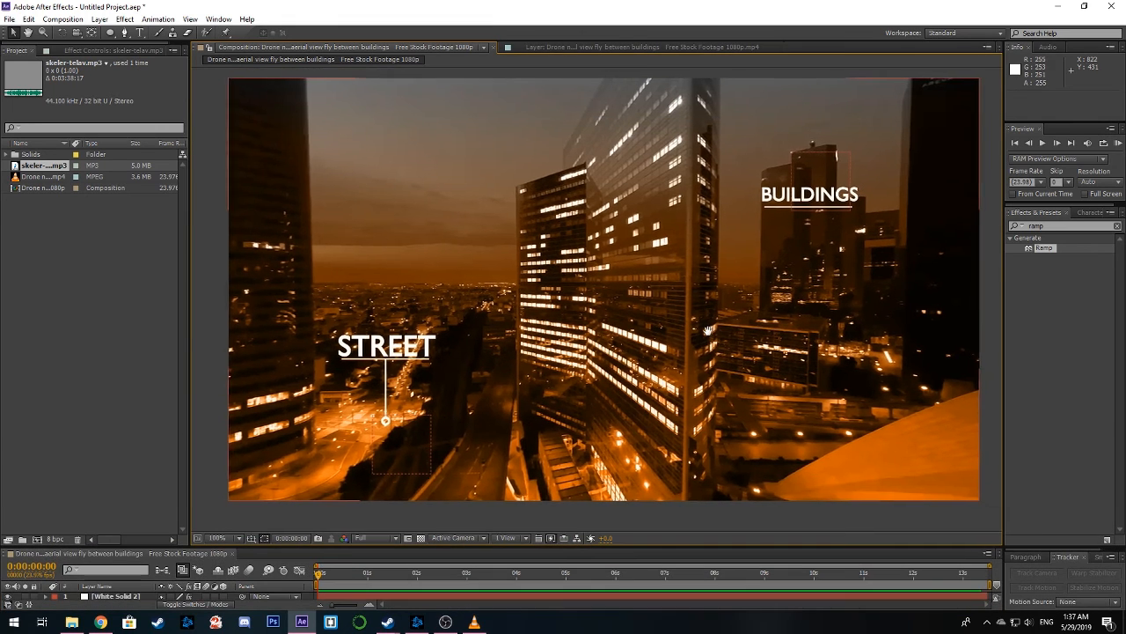
{"action": "left_click", "coordinate": [1117, 143]}
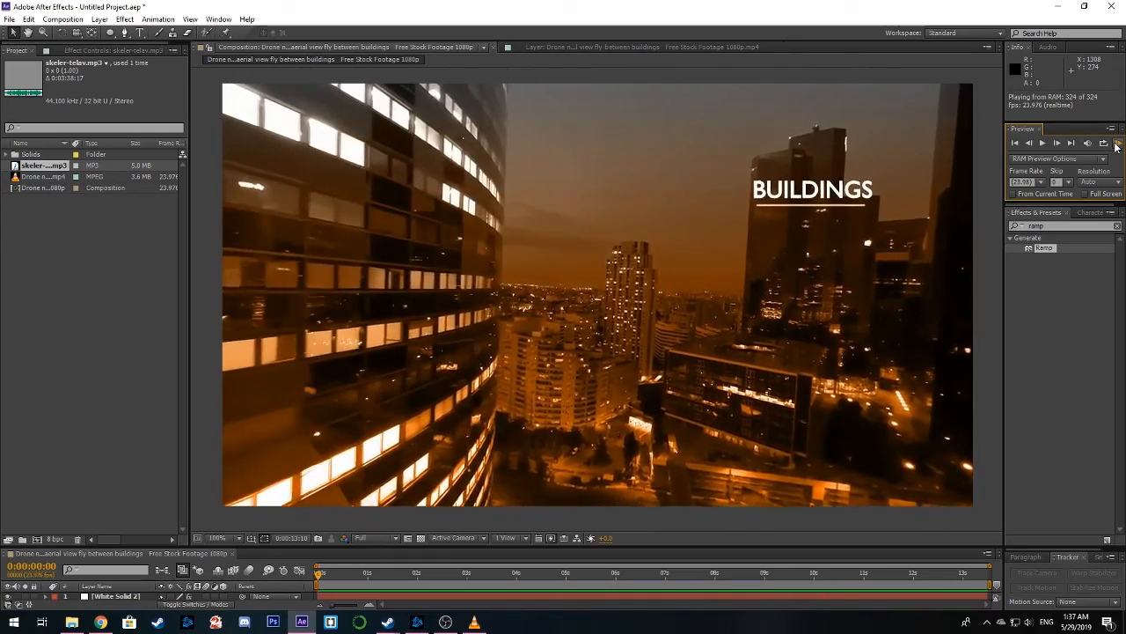
{"action": "left_click", "coordinate": [1116, 144]}
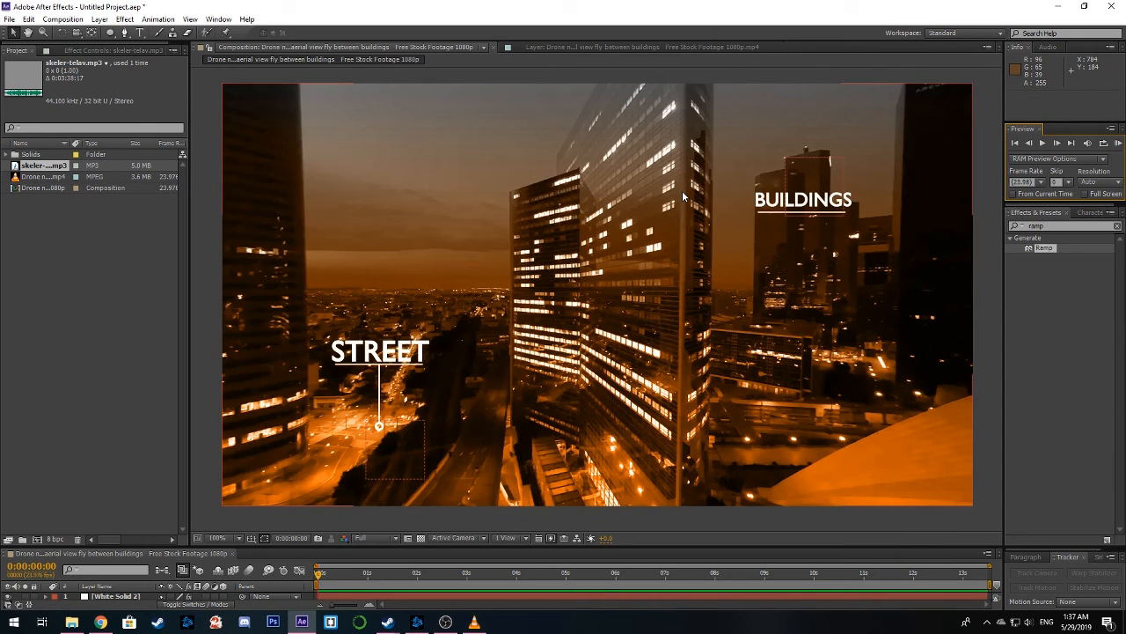
Scrub between 0:00:07:09 and 0:00:09:00 to review the STREET and BUILDINGS callouts, and return to 0:00:00:00
{"action": "left_click", "coordinate": [401, 359]}
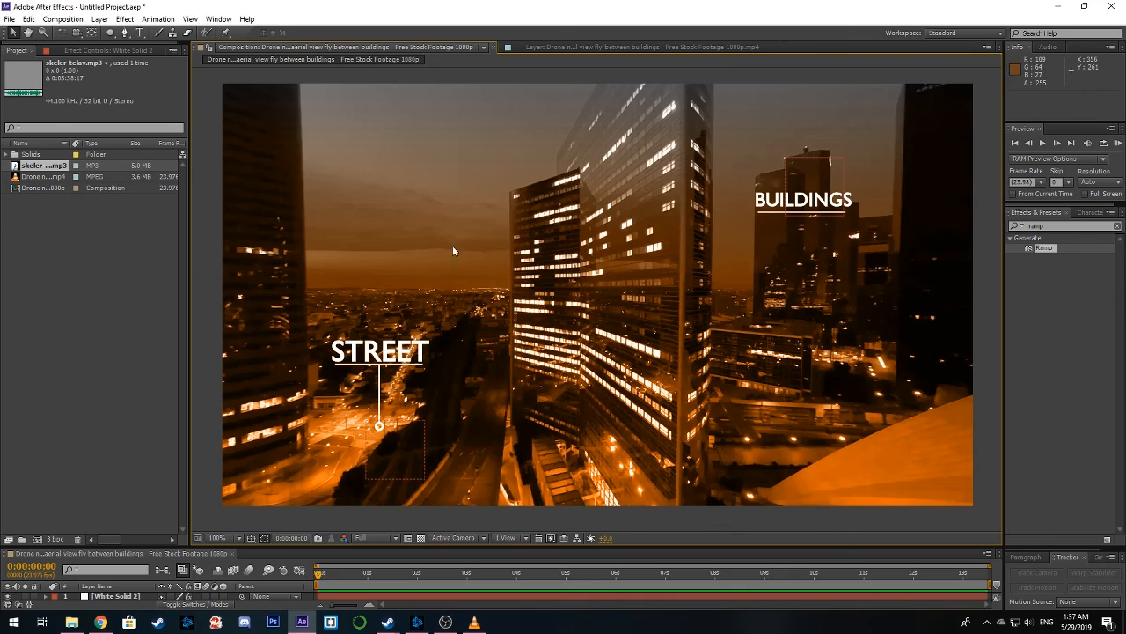
{"action": "left_click_drag", "start_coordinate": [318, 576], "coordinate": [685, 577]}
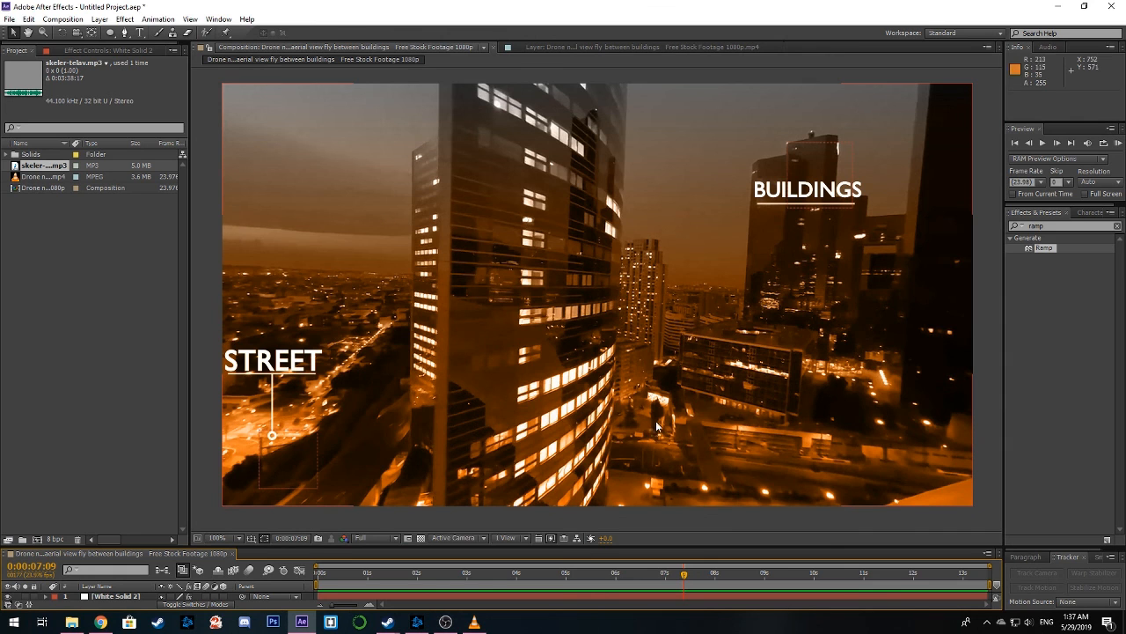
{"action": "left_click_drag", "start_coordinate": [684, 576], "coordinate": [763, 577]}
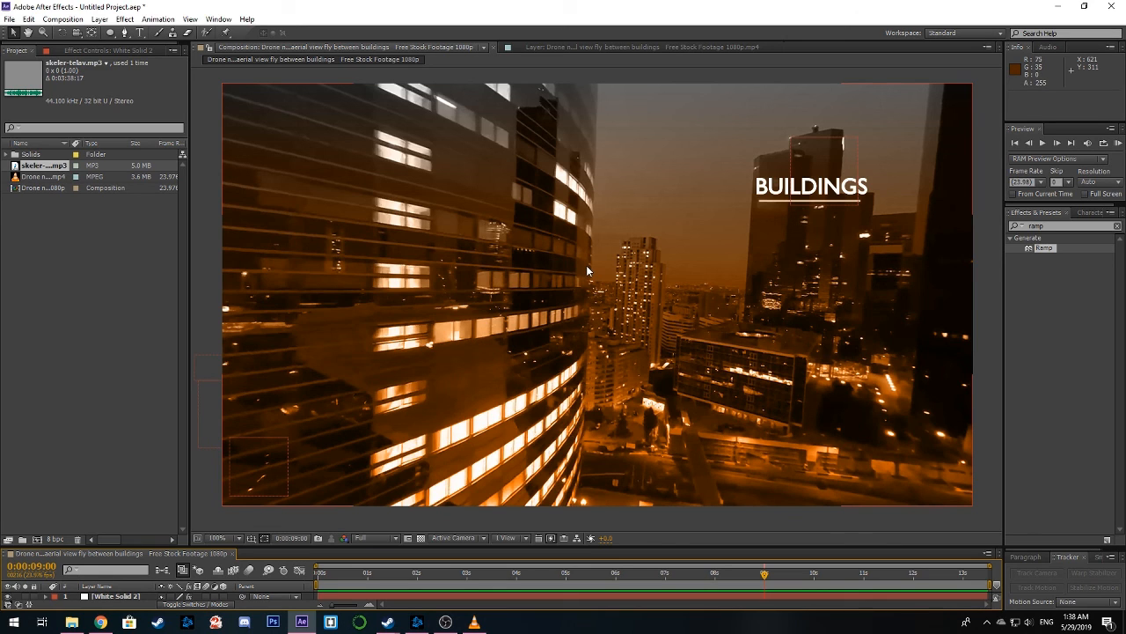
{"action": "left_click_drag", "start_coordinate": [764, 578], "coordinate": [688, 578]}
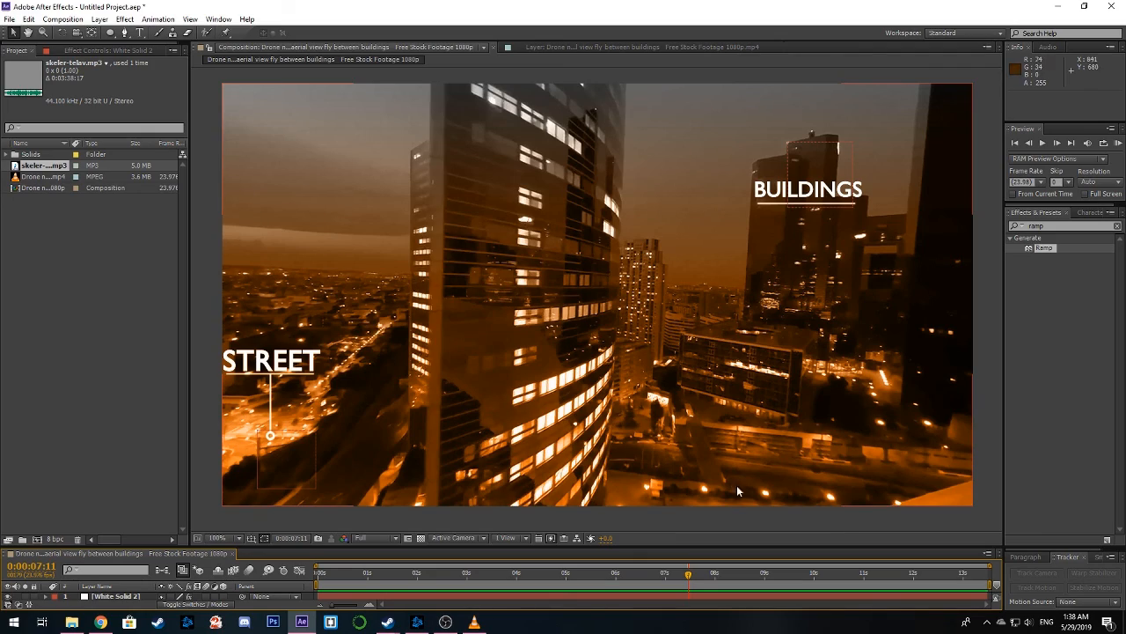
{"action": "left_click_drag", "start_coordinate": [689, 582], "coordinate": [249, 550]}
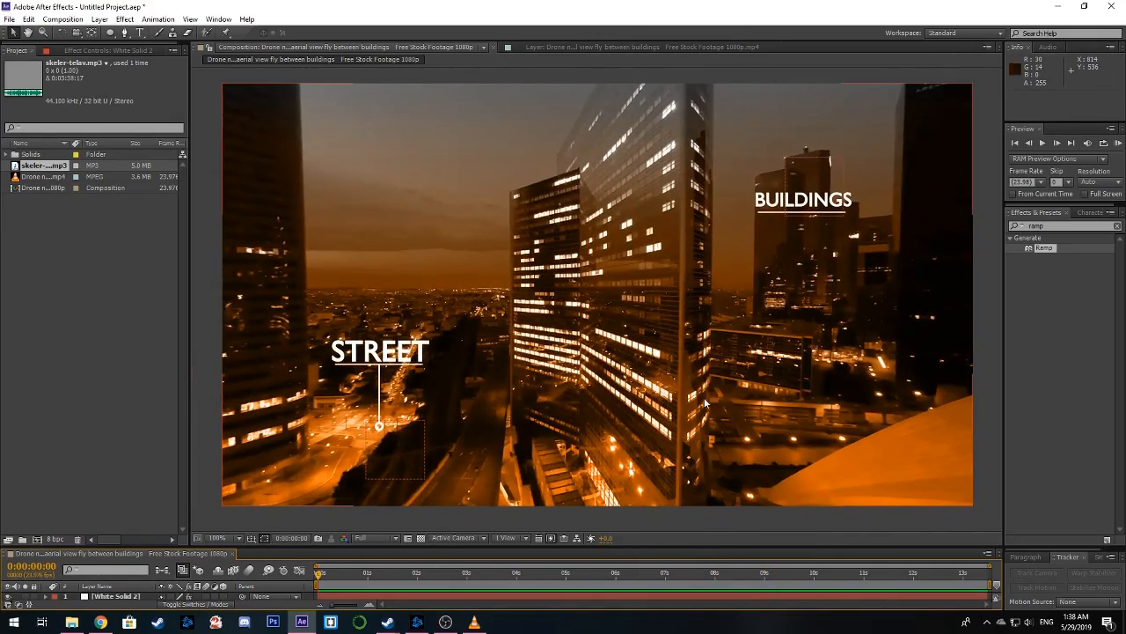